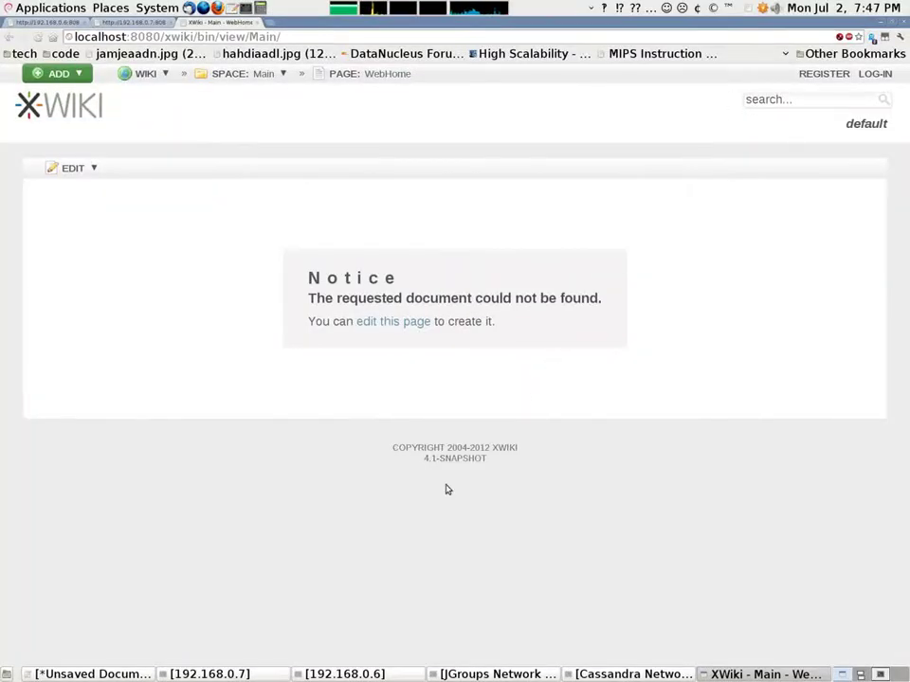
# Bring the 192.168.0.7 node's terminal, holding the start_xwiki.sh command, to the front.
pyautogui.click(243, 675)
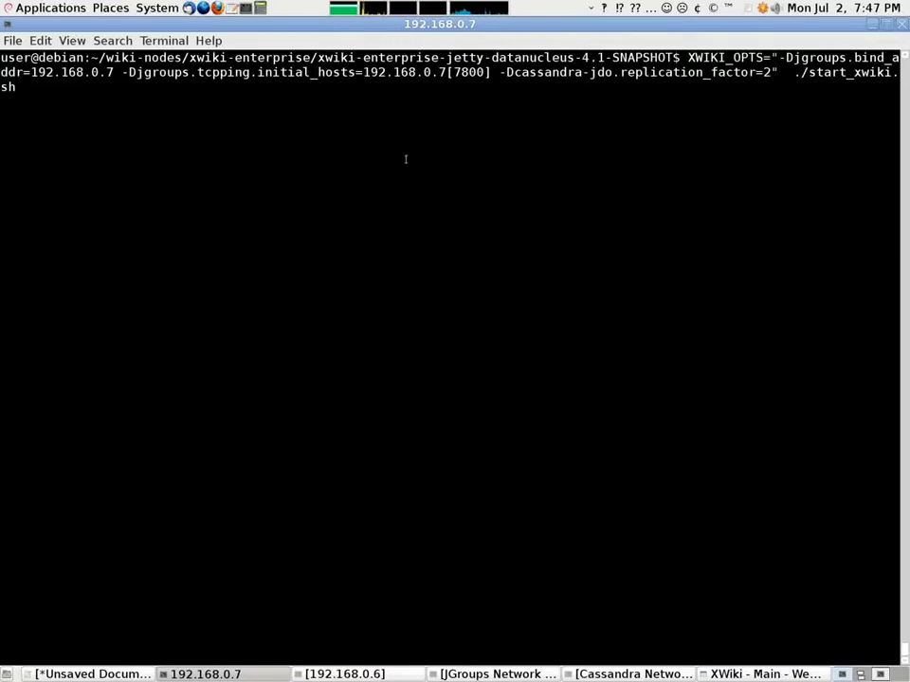
# Run start_xwiki.sh on node 192.168.0.7, then rerun the same command on node 192.168.0.6.
pyautogui.press('Return')
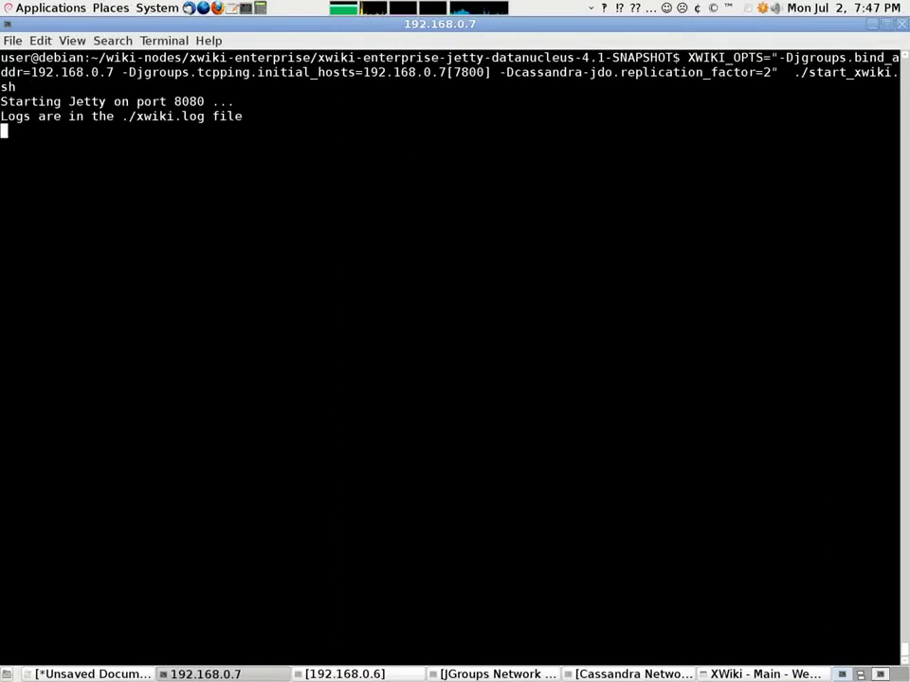
pyautogui.click(334, 674)
pyautogui.press('Up')
pyautogui.press('Up')
pyautogui.press('Up')
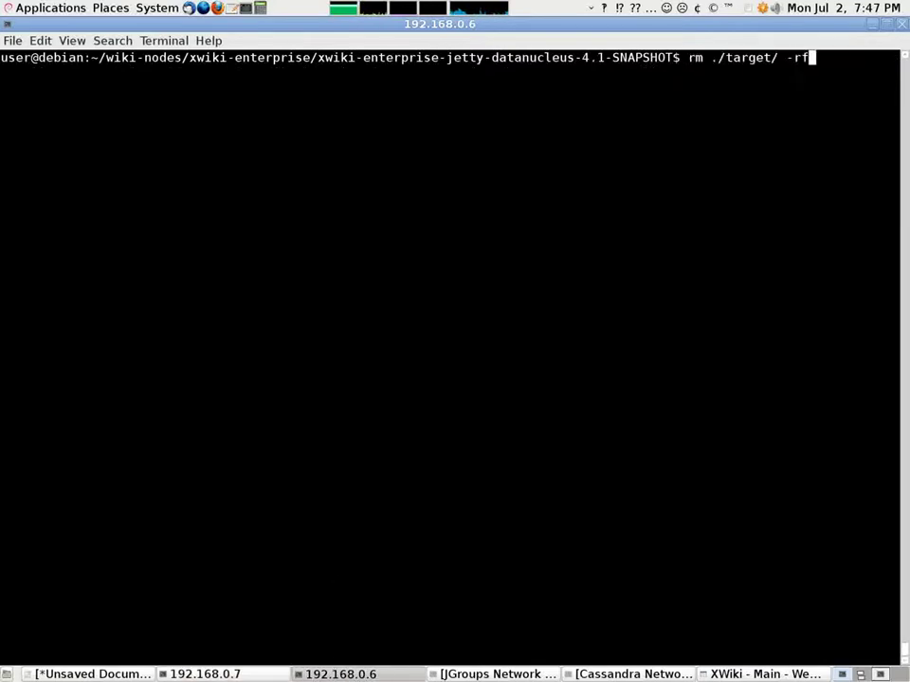
pyautogui.press('Return')
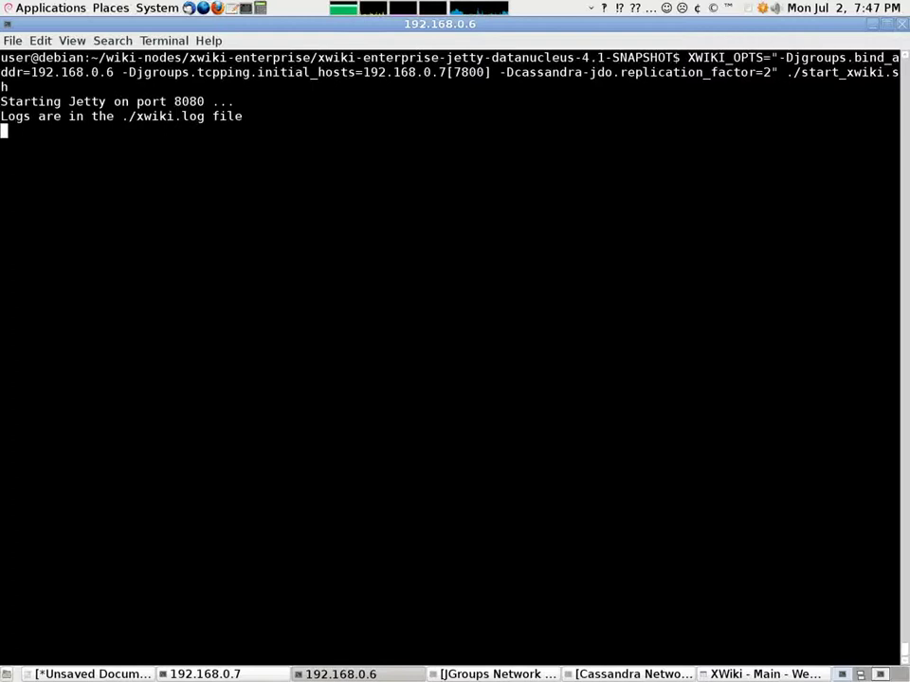
# Set both the JGroups and Cassandra network-traffic terminals to Always on Top.
pyautogui.click(497, 673)
pyautogui.click(633, 674)
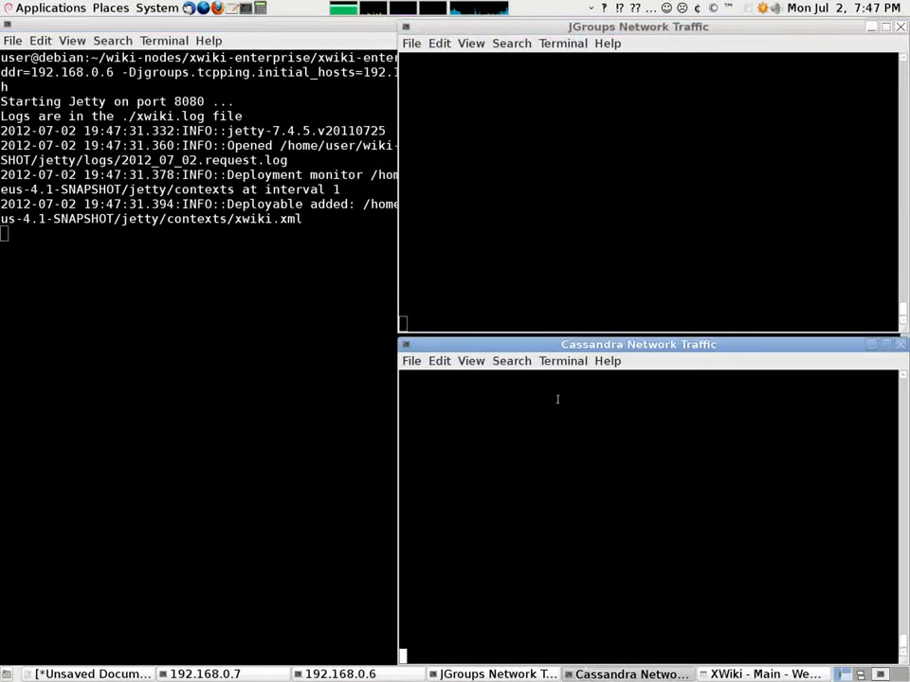
pyautogui.click(607, 35)
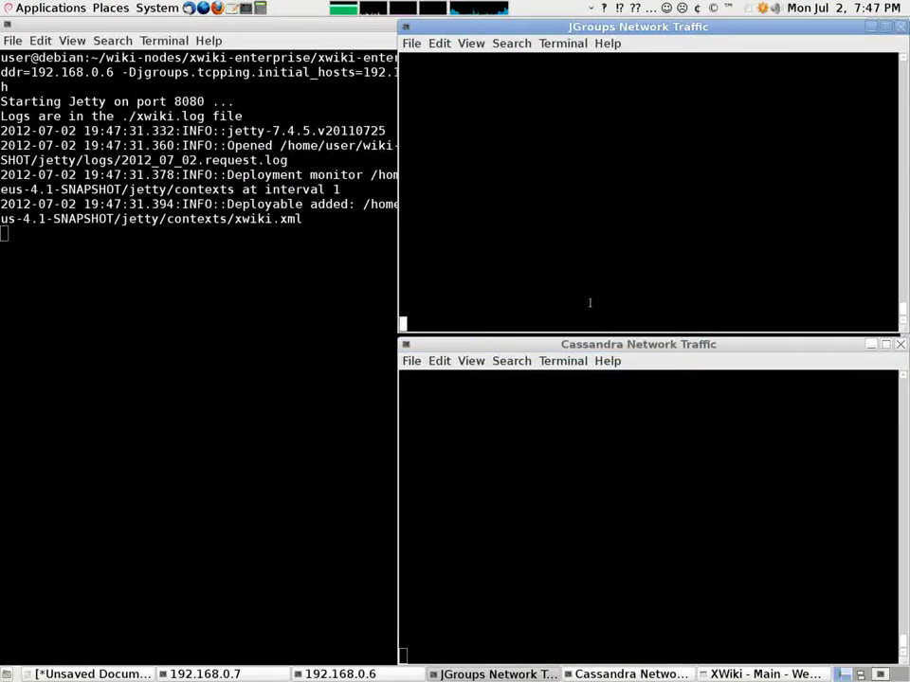
pyautogui.rightClick(732, 354)
pyautogui.click(752, 427)
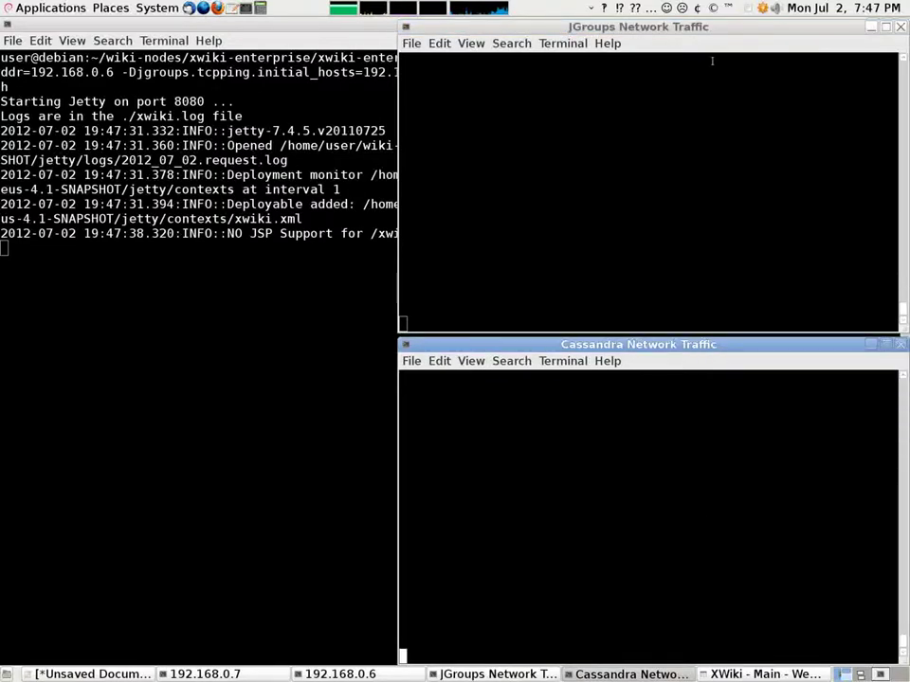
pyautogui.rightClick(714, 28)
pyautogui.click(727, 101)
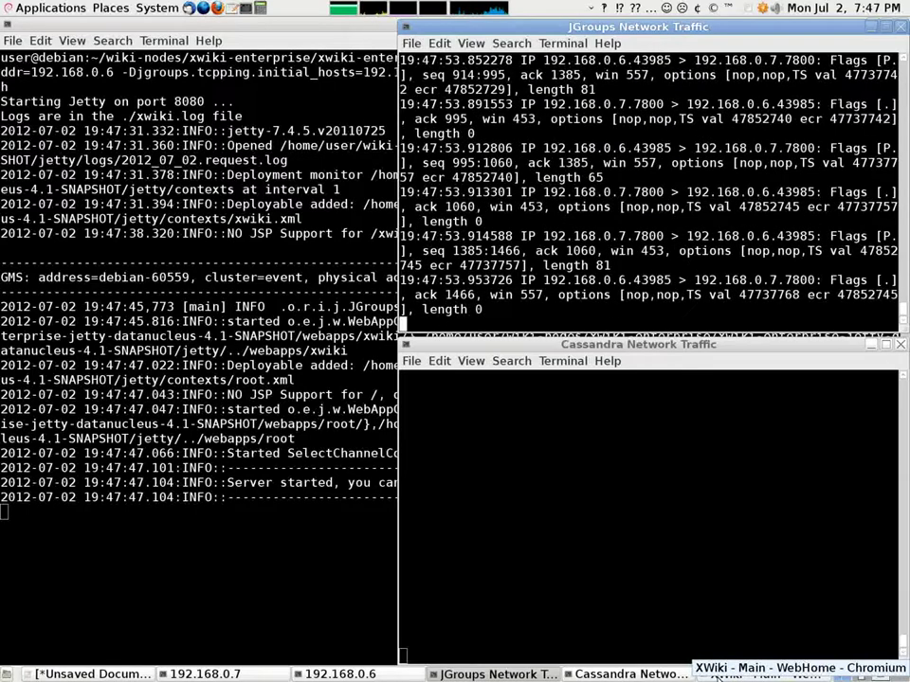
# Reload the 192.168.0.7 and 192.168.0.6 pages, still refused, and minimize both traffic terminals.
pyautogui.click(717, 674)
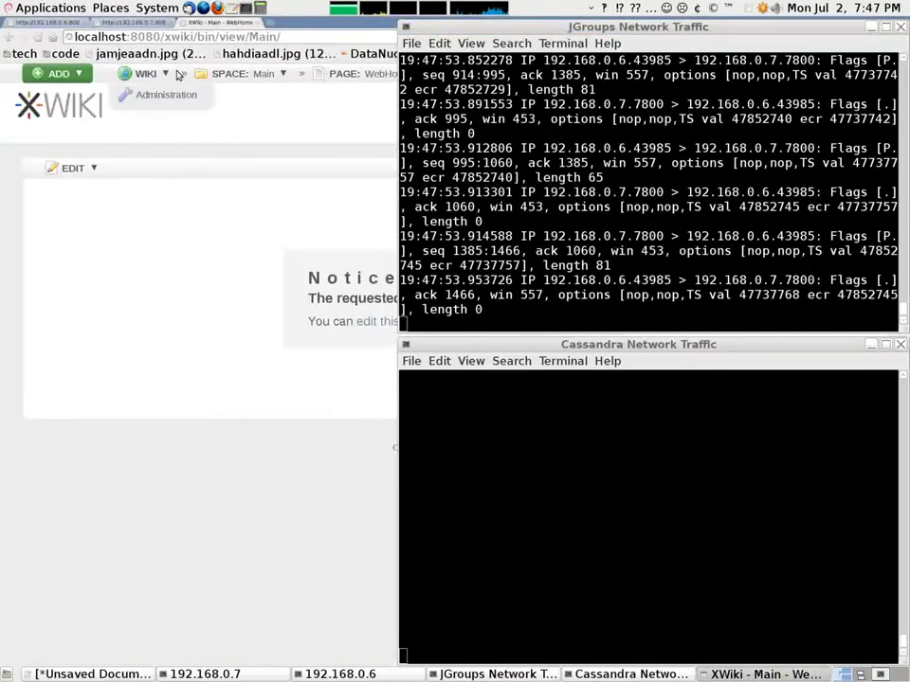
pyautogui.click(112, 22)
pyautogui.press('F5')
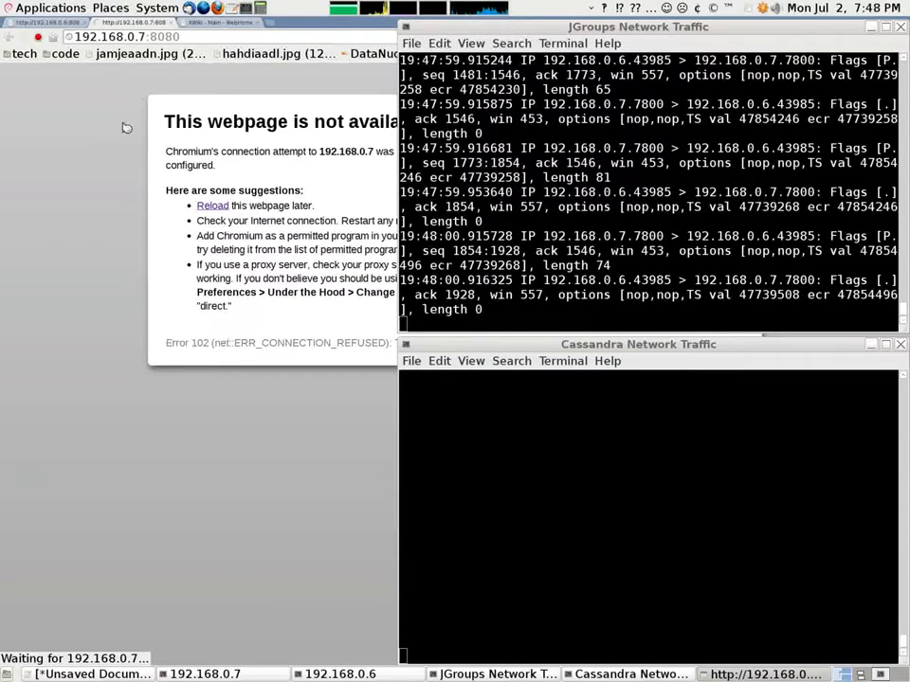
pyautogui.click(38, 21)
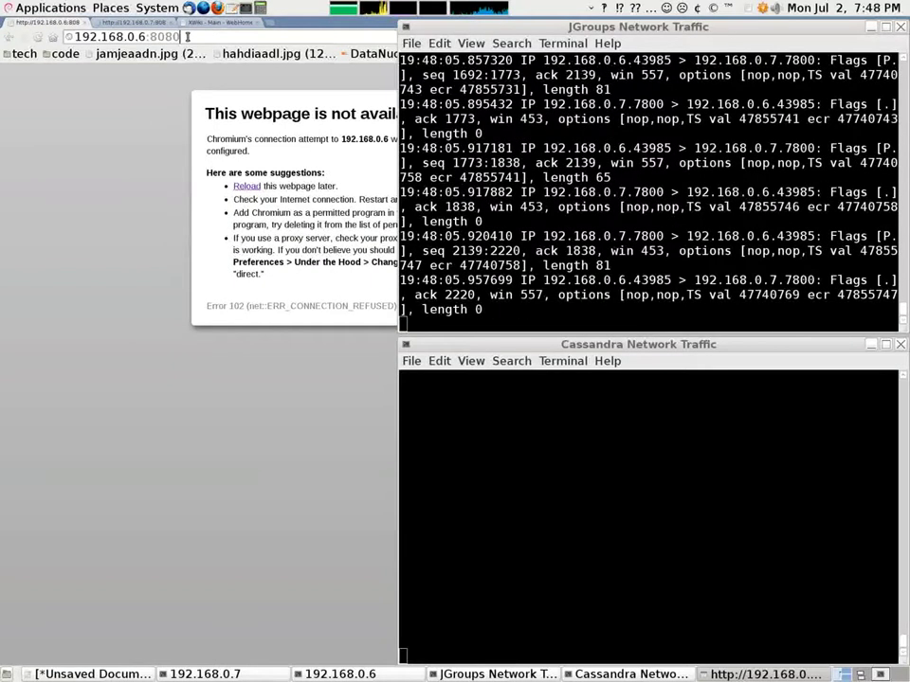
pyautogui.press('F5')
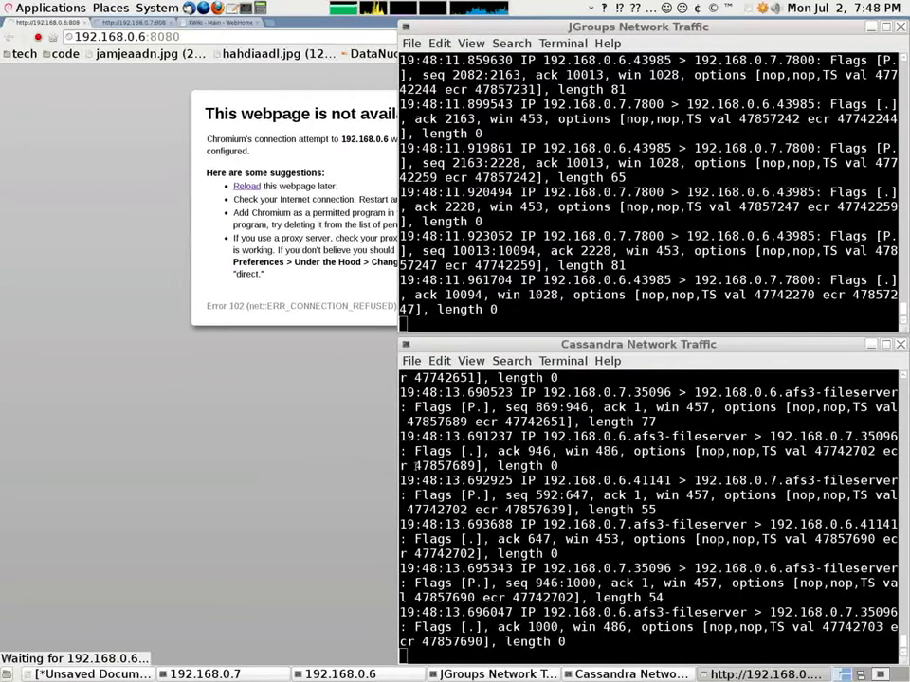
pyautogui.click(512, 674)
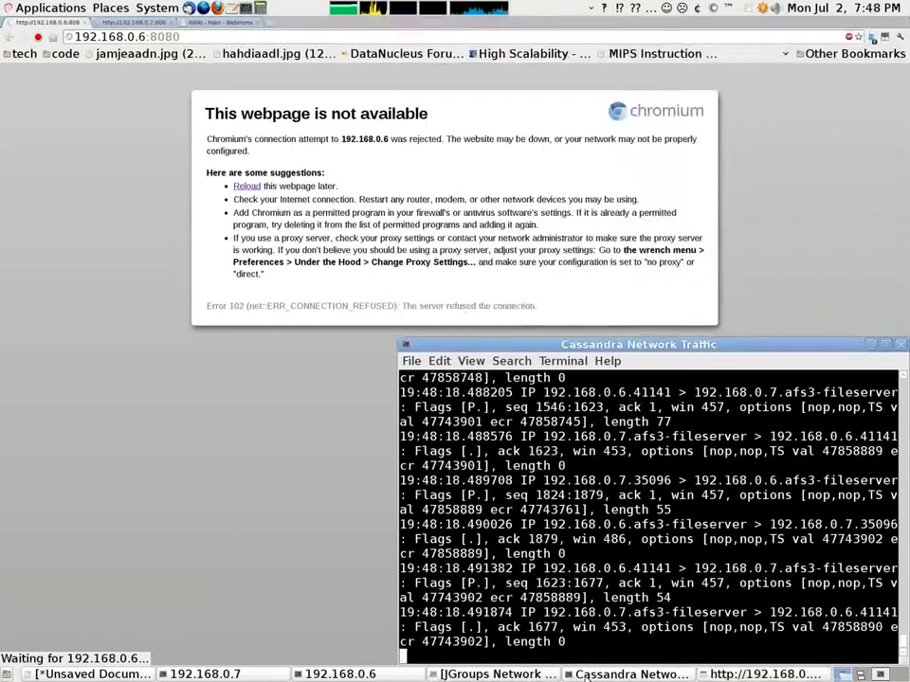
pyautogui.click(569, 674)
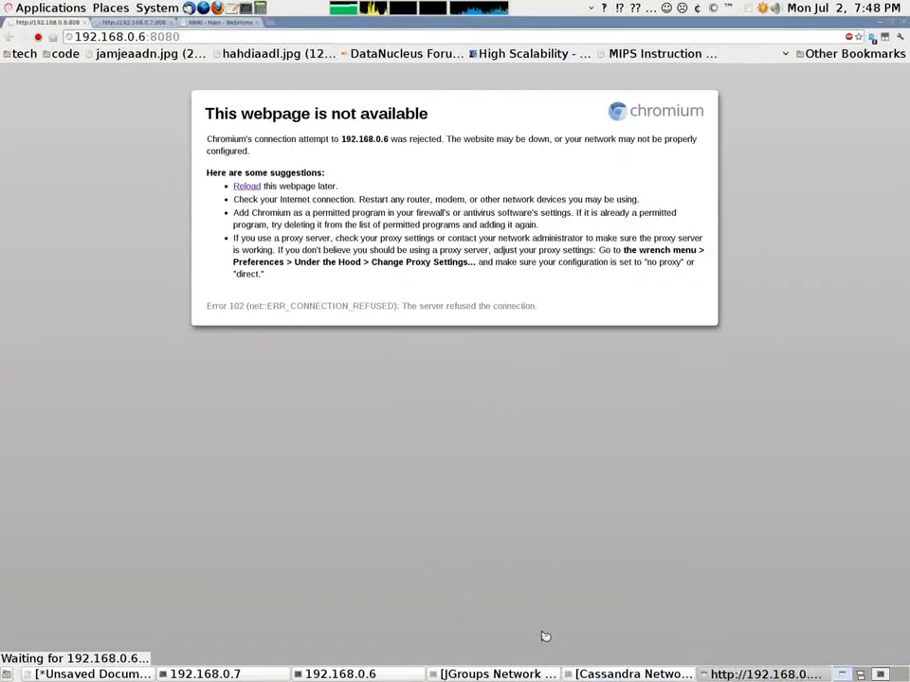
# Upload xwiki-enterprise-ui-all-4.1-milestone-2.xar through the Administration import page.
pyautogui.click(213, 22)
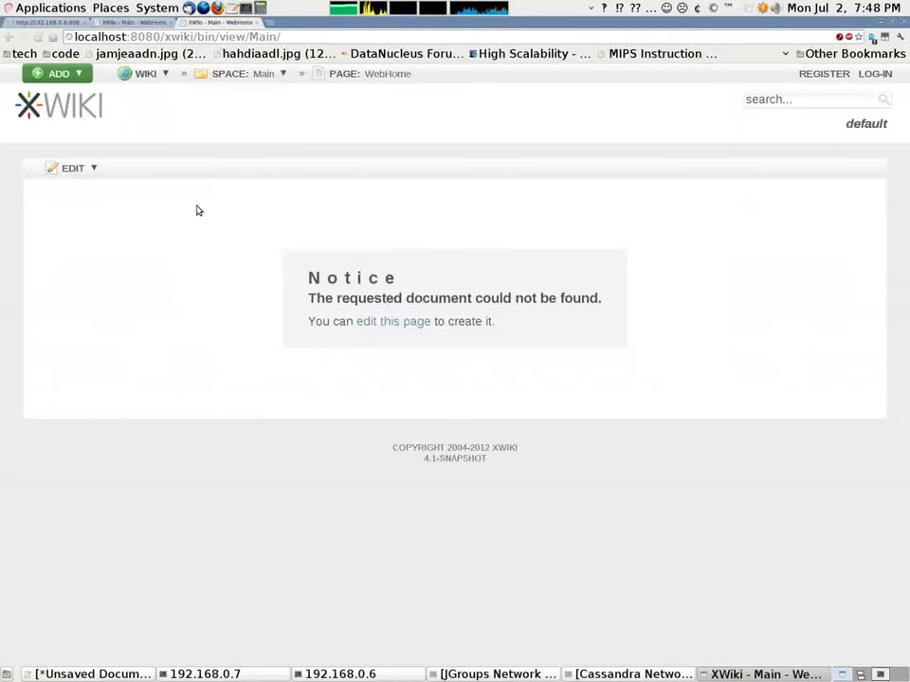
pyautogui.moveTo(128, 73)
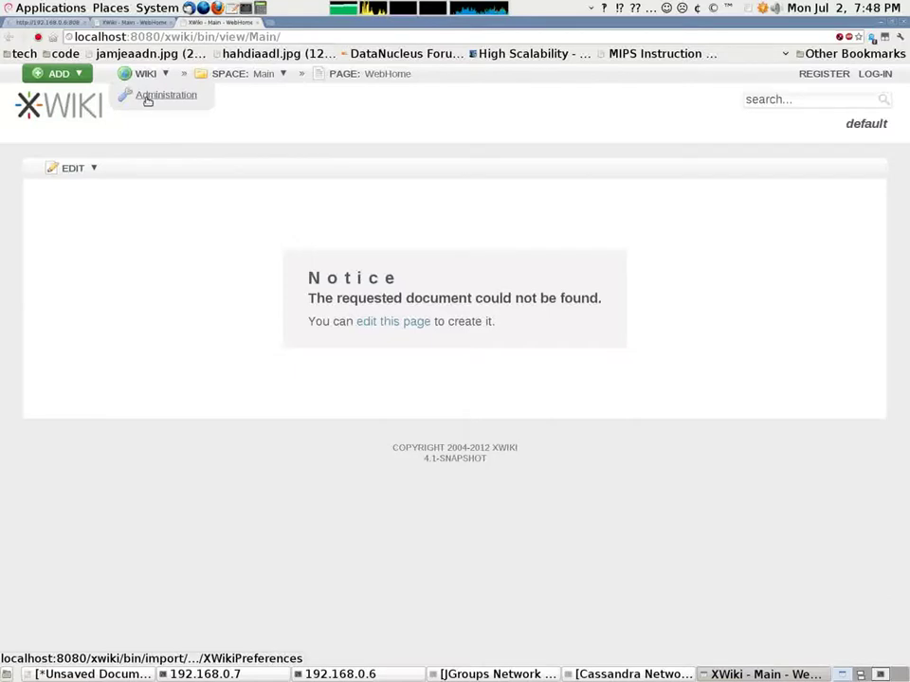
pyautogui.click(147, 98)
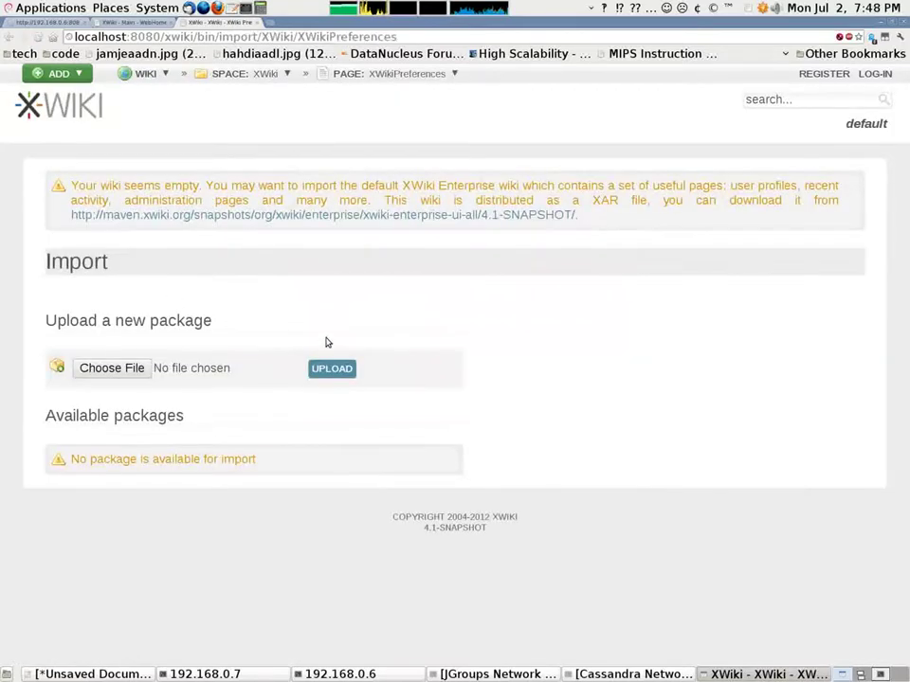
pyautogui.click(134, 370)
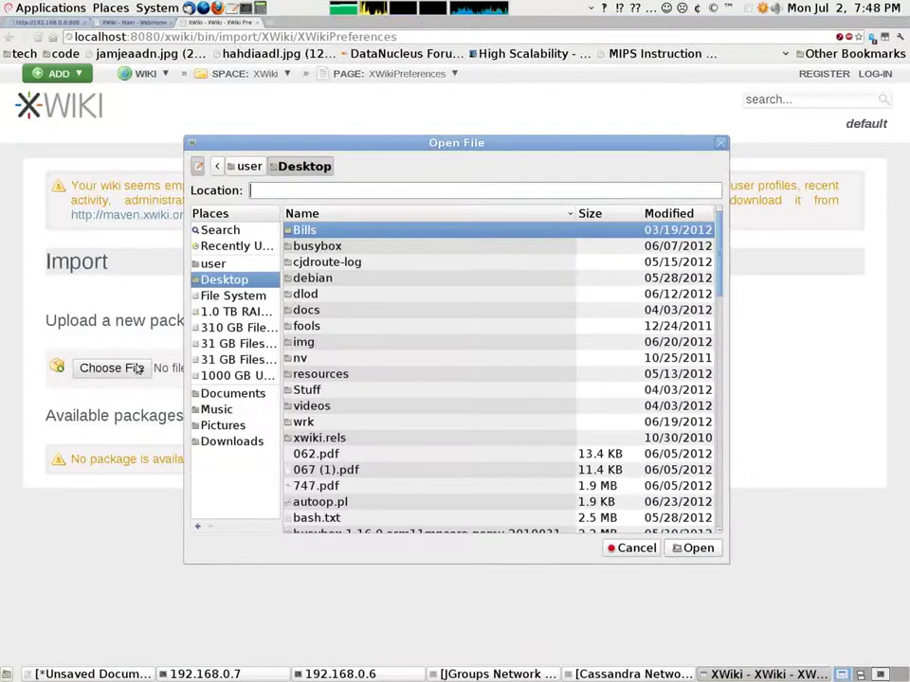
pyautogui.moveTo(717, 257); pyautogui.dragTo(715, 504)
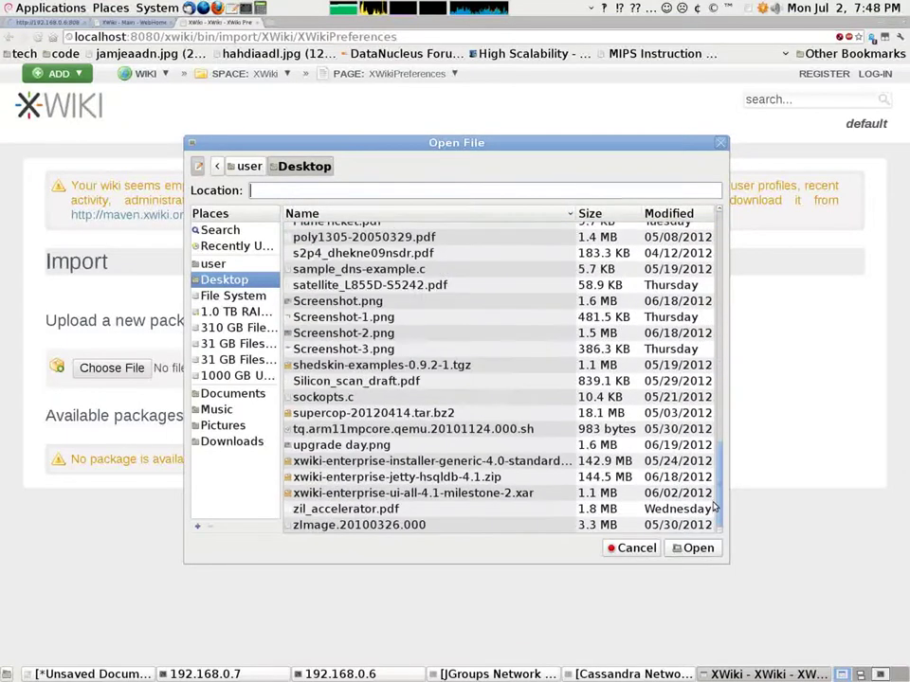
pyautogui.click(398, 494)
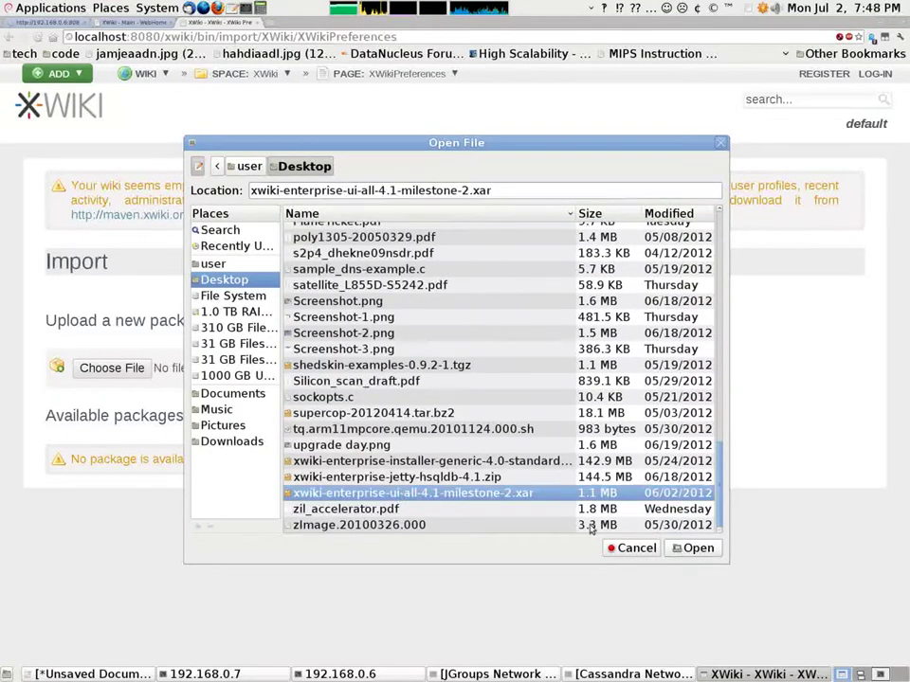
pyautogui.click(694, 547)
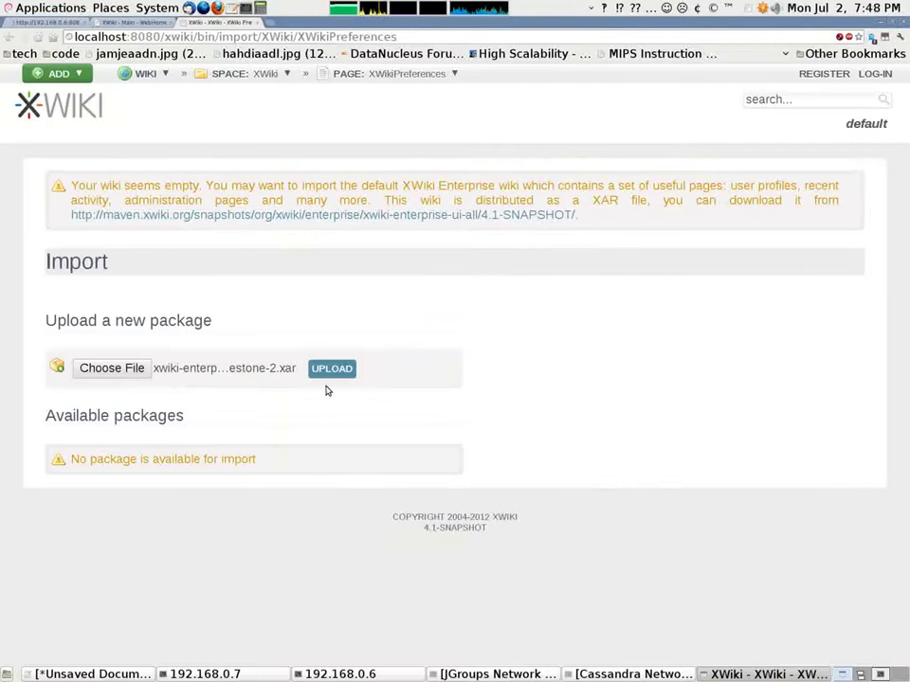
pyautogui.click(333, 367)
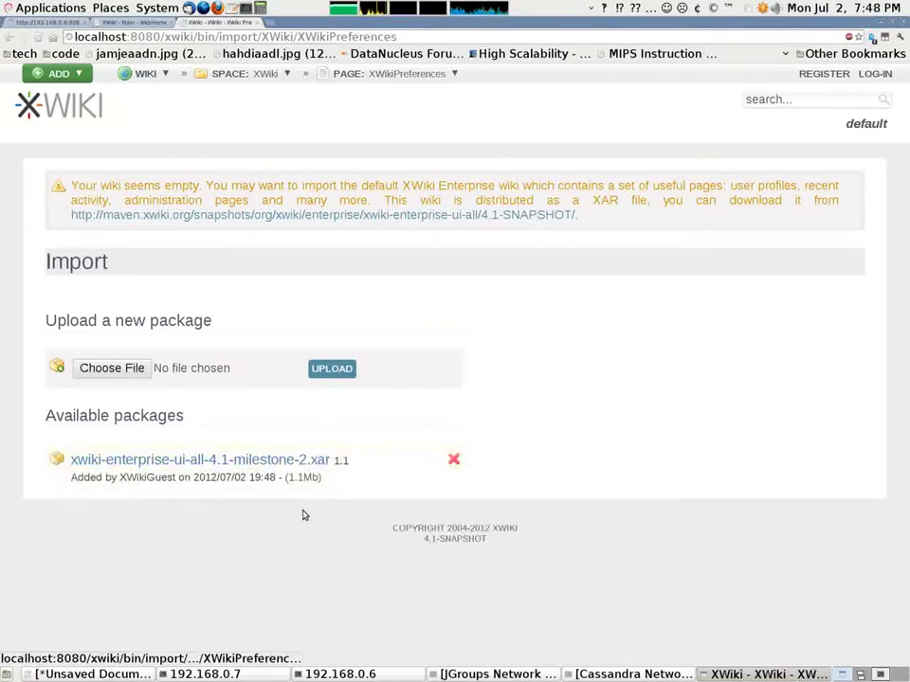
# Import all the package's documents with history reset to version 1.1.
pyautogui.click(280, 462)
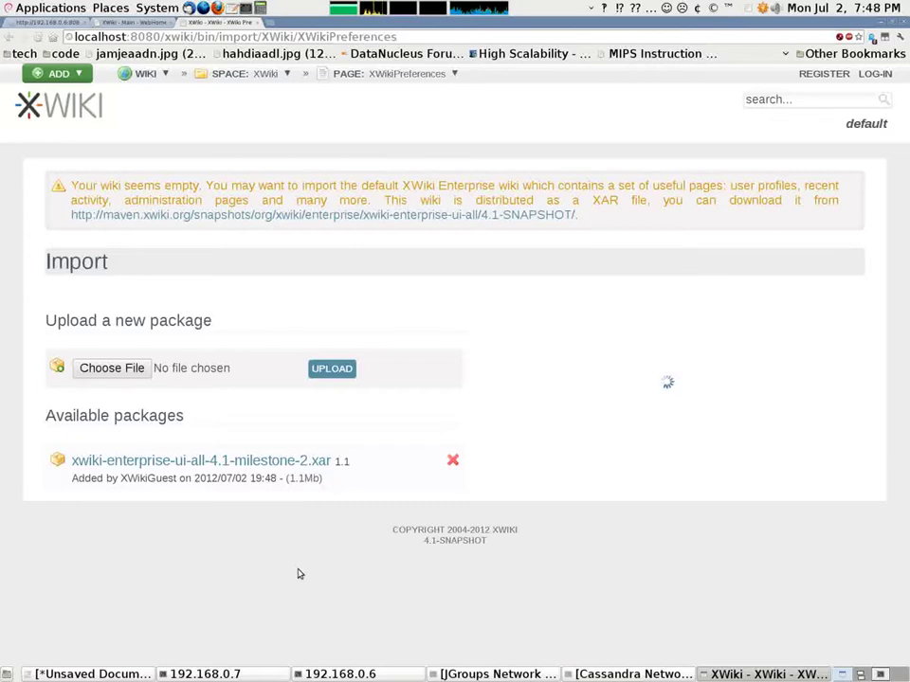
pyautogui.scroll(-5, 298, 573)
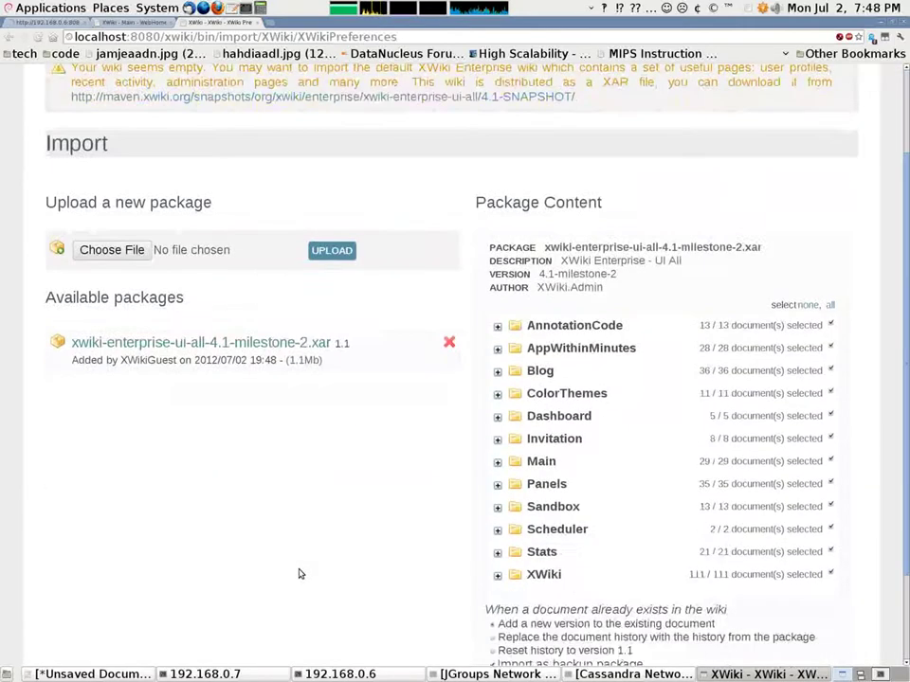
pyautogui.click(492, 531)
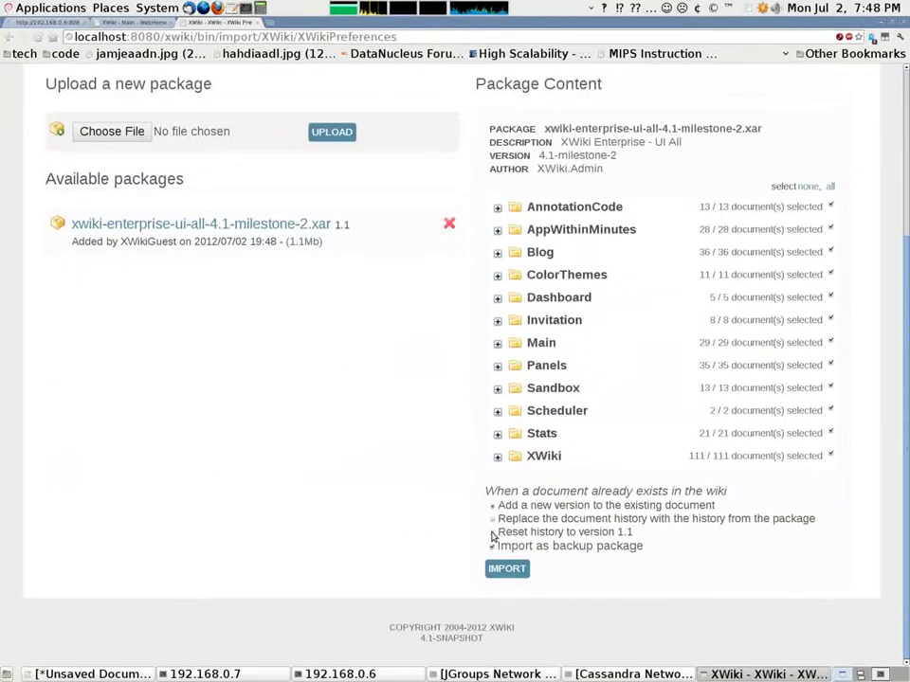
pyautogui.click(502, 569)
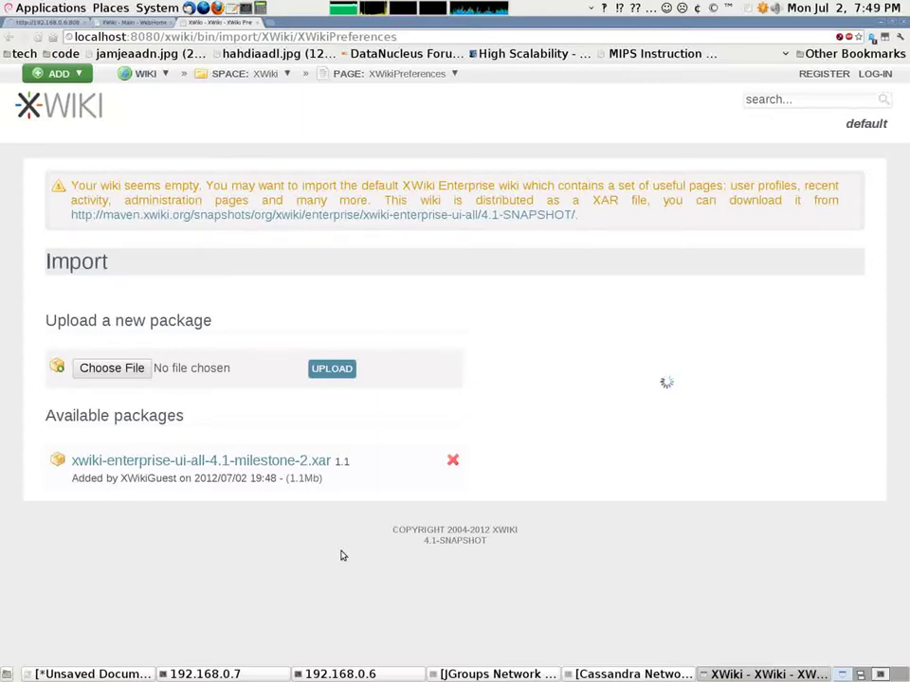
# Set the home page content to 'Hello World!' on node 192.168.0.7 and save it.
pyautogui.click(106, 21)
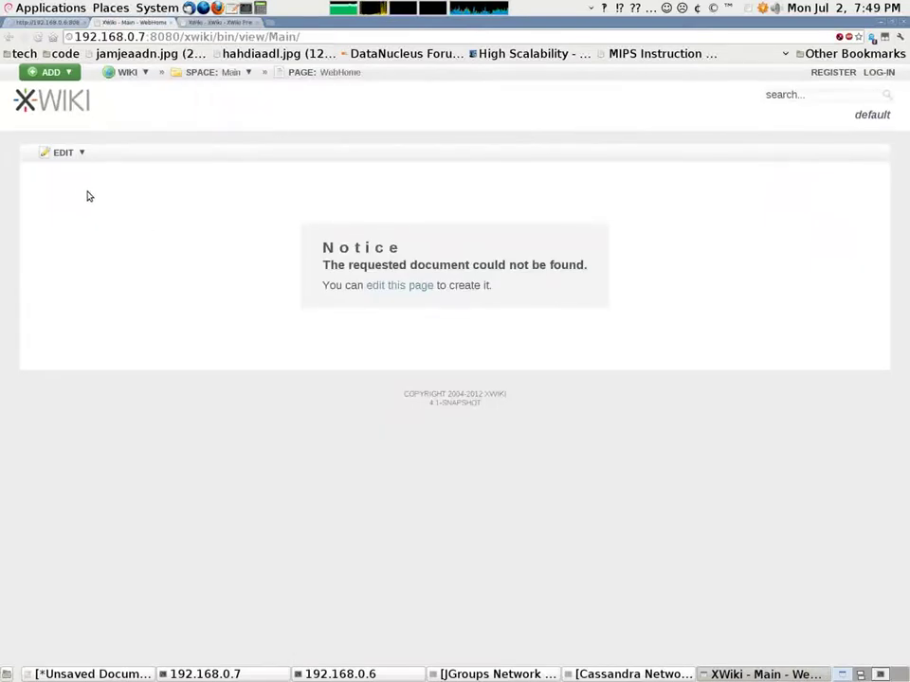
pyautogui.moveTo(60, 152)
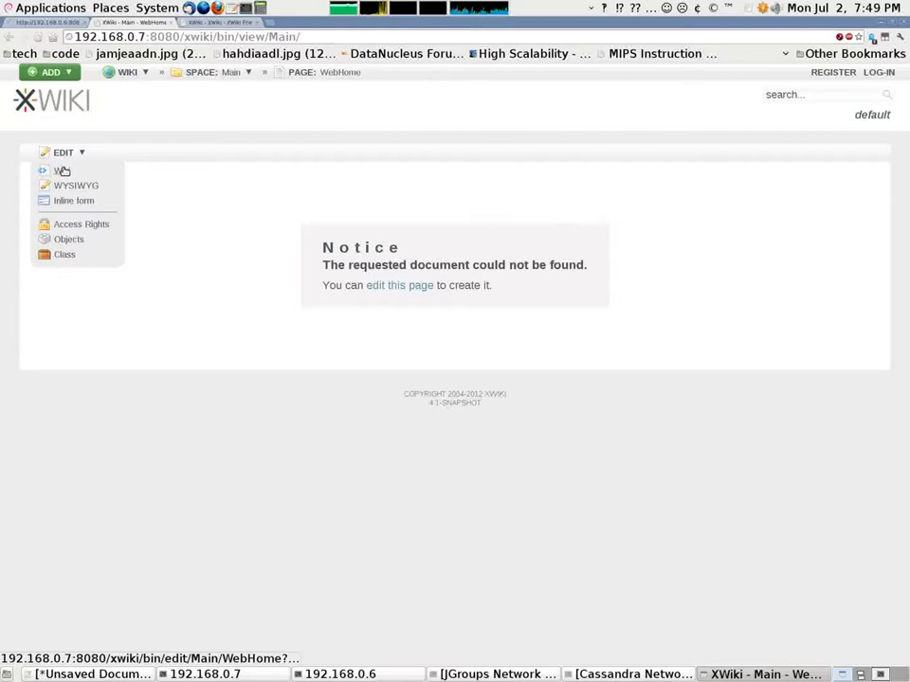
pyautogui.click(62, 172)
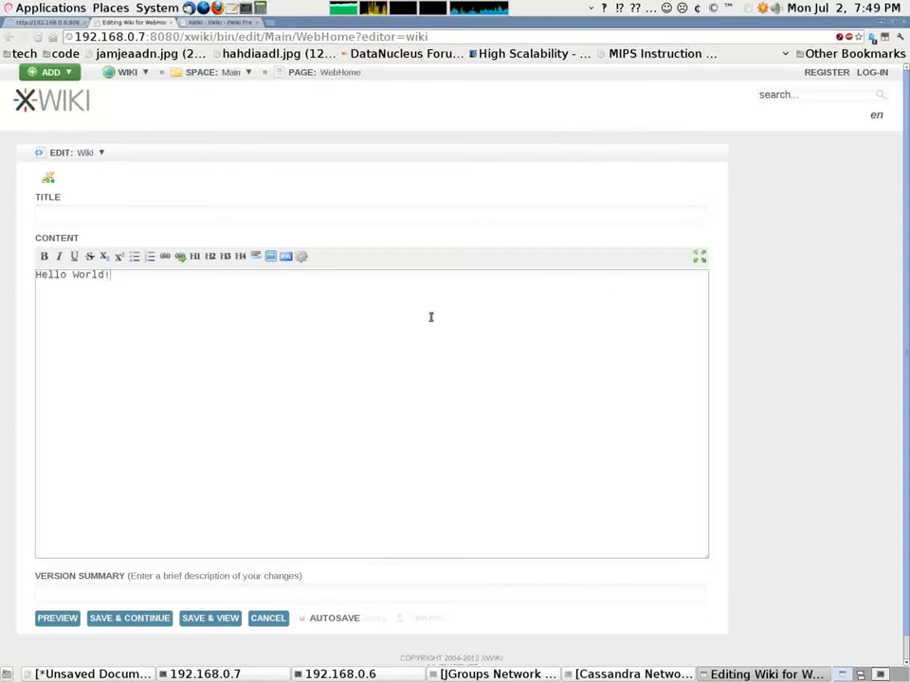
pyautogui.click(213, 619)
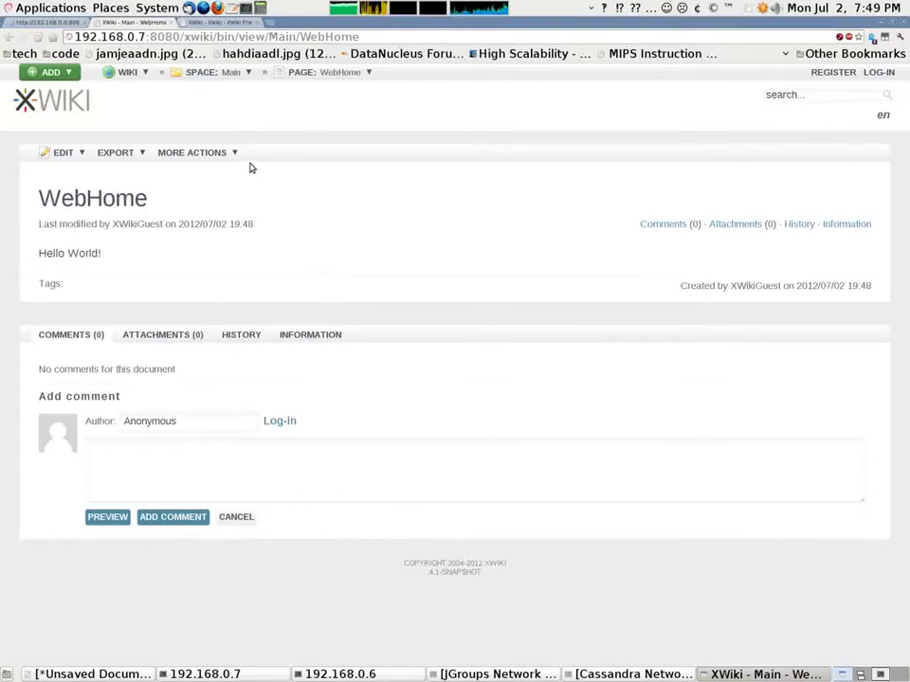
# Check that WebHome on node 192.168.0.6 shows the same Hello World! content.
pyautogui.moveTo(209, 147)
pyautogui.click(52, 21)
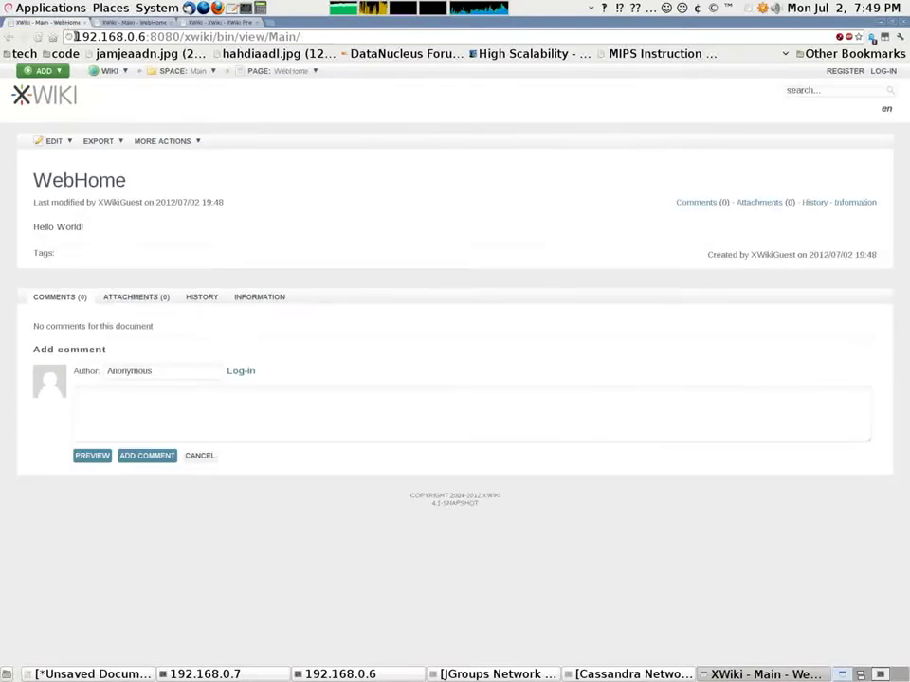
pyautogui.moveTo(103, 238); pyautogui.dragTo(38, 133)
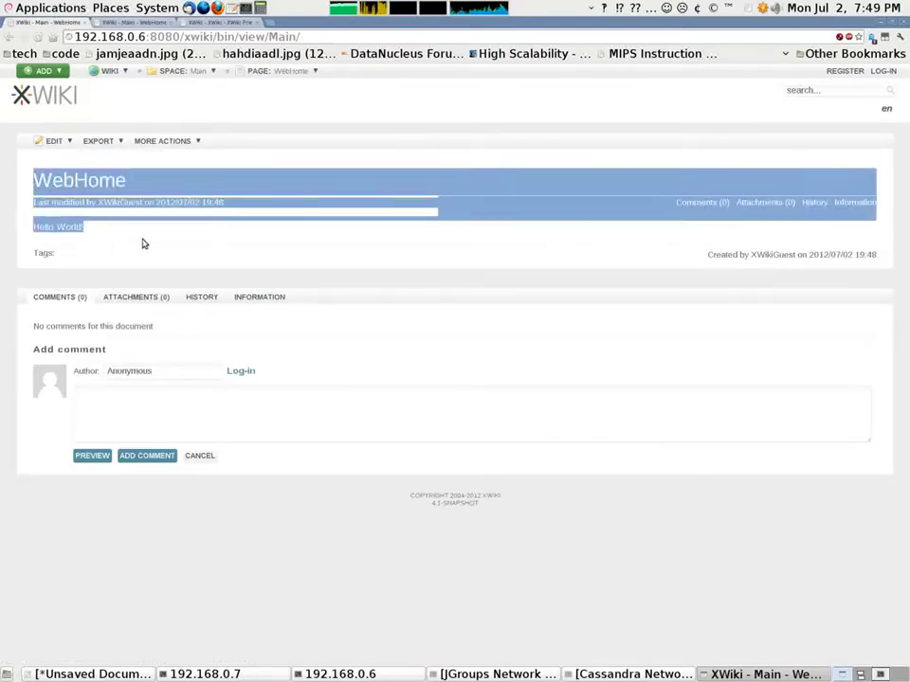
pyautogui.click(147, 152)
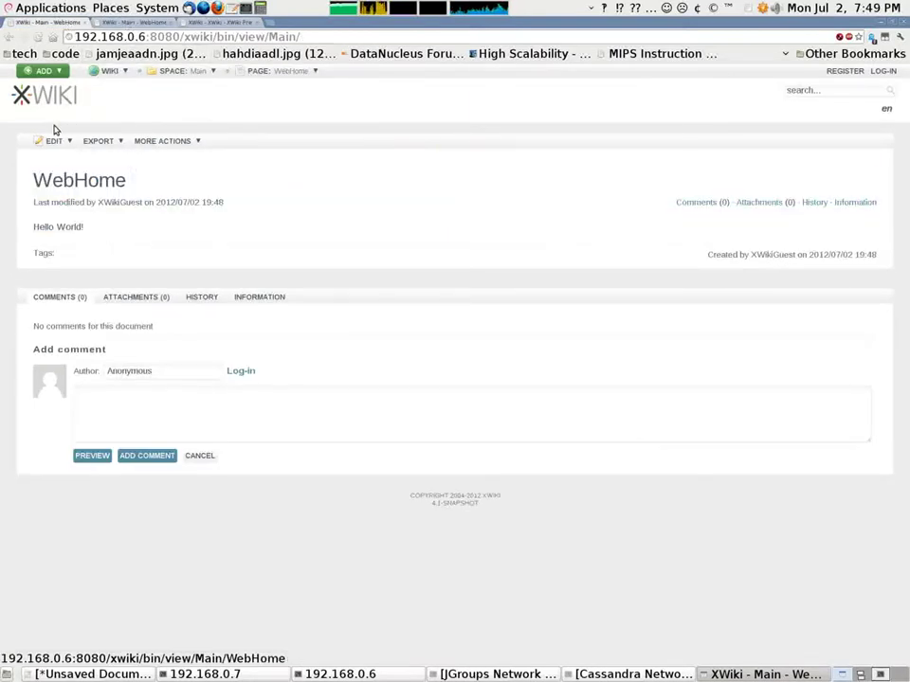
# Add the line 'Hello XWiki Cloud' below Hello World! on WebHome and save.
pyautogui.click(54, 155)
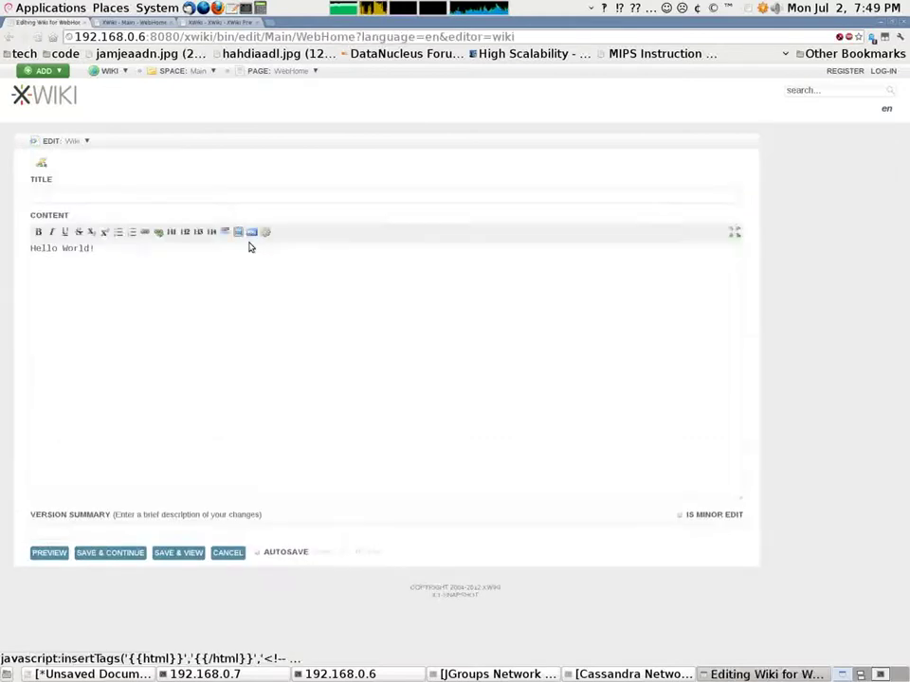
pyautogui.press('Return')
pyautogui.write('He')
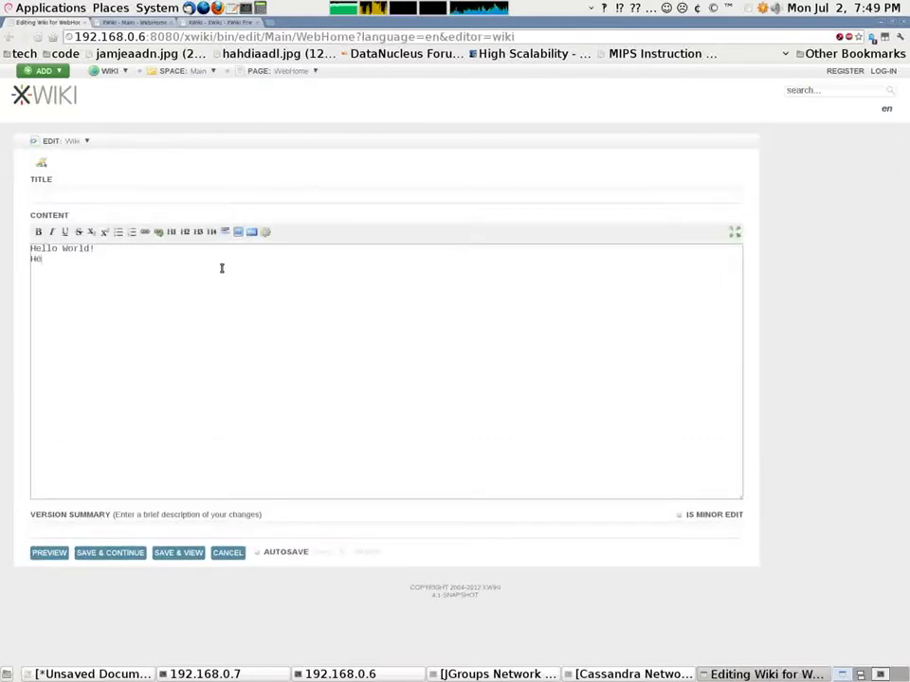
pyautogui.write('llo XWiki Cloud!')
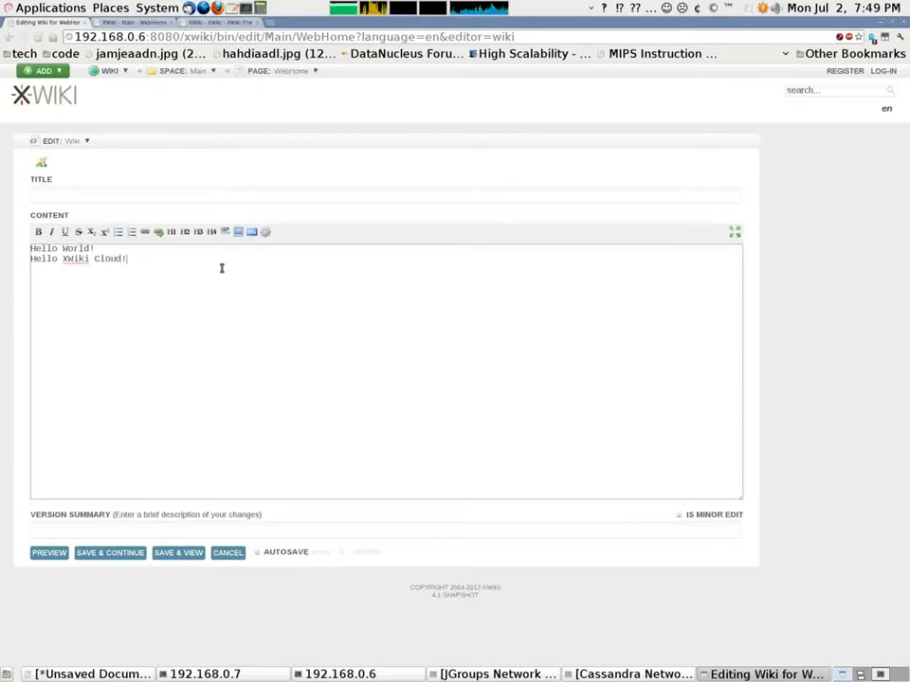
pyautogui.click(177, 552)
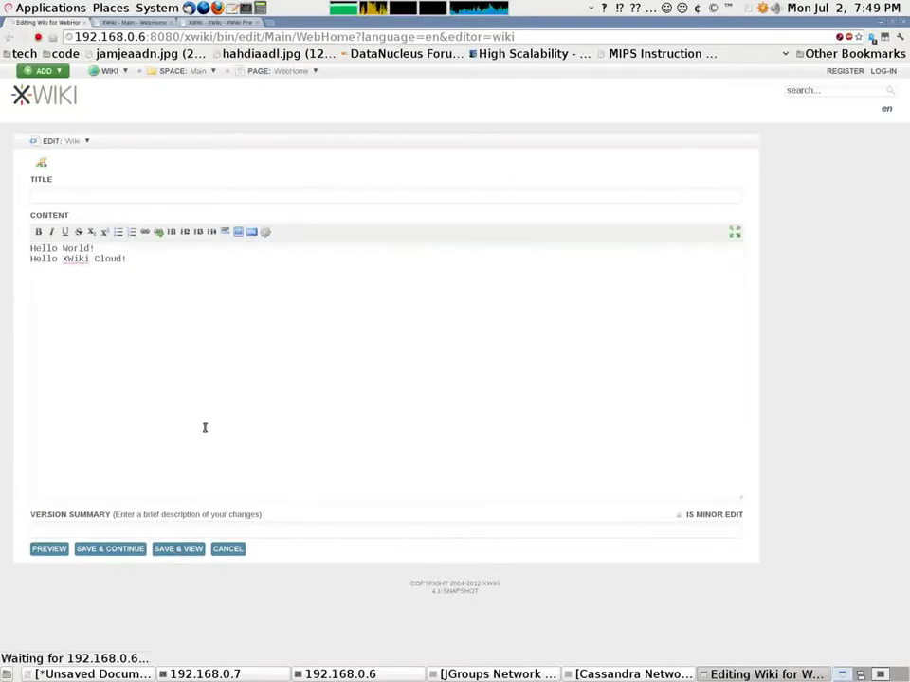
# Reload WebHome on node 192.168.0.7 to confirm the new line appears.
pyautogui.hotkey('ctrl', 'Tab')
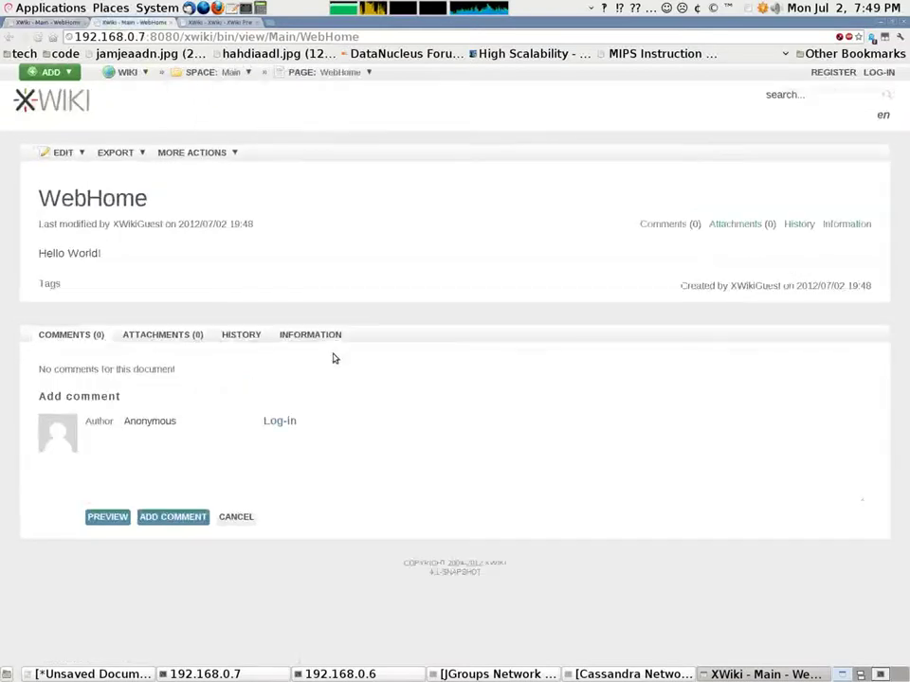
pyautogui.press('F5')
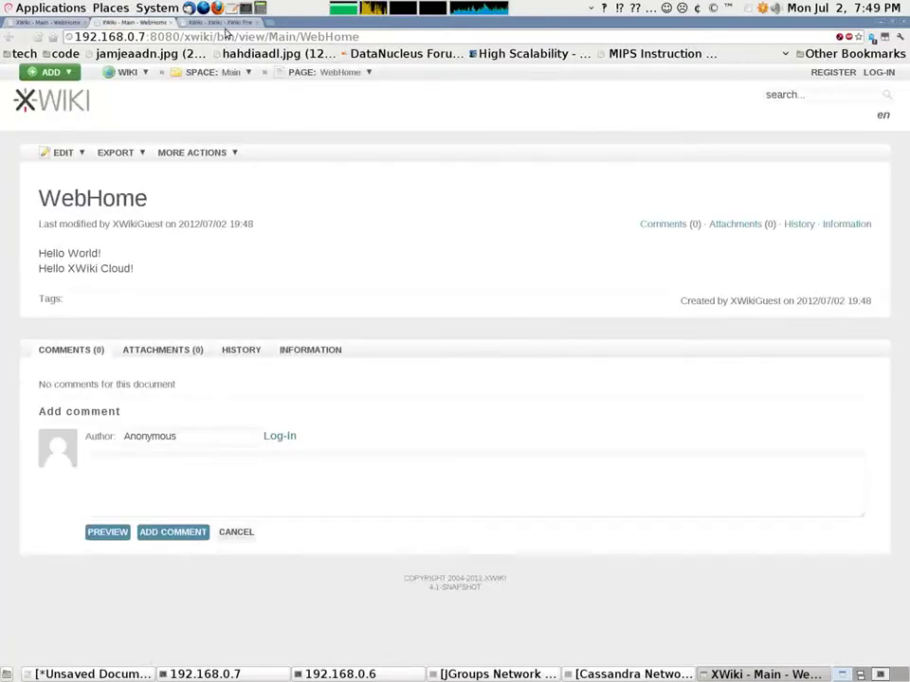
pyautogui.click(226, 28)
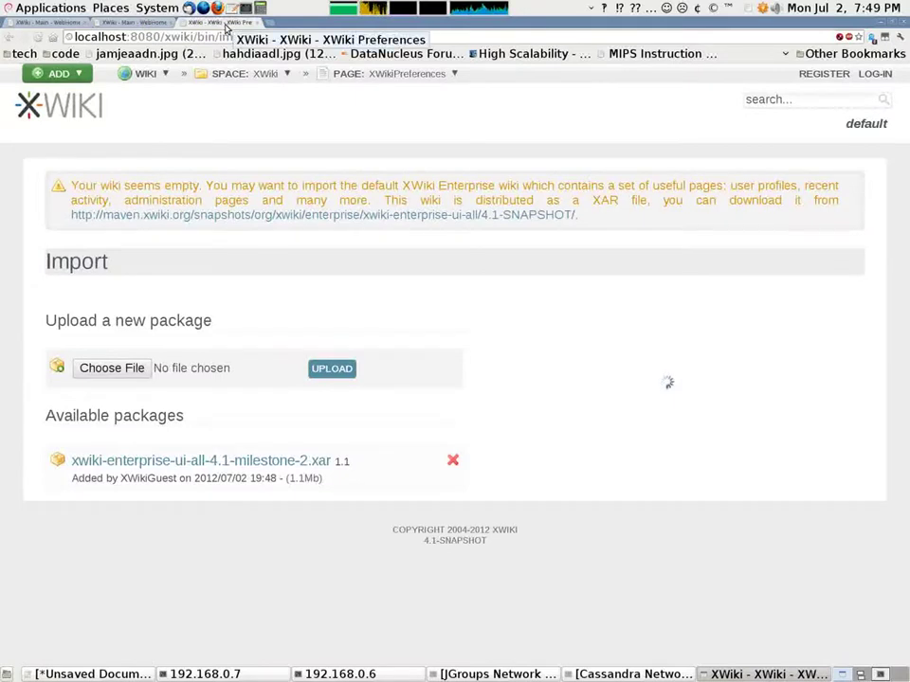
pyautogui.click(128, 22)
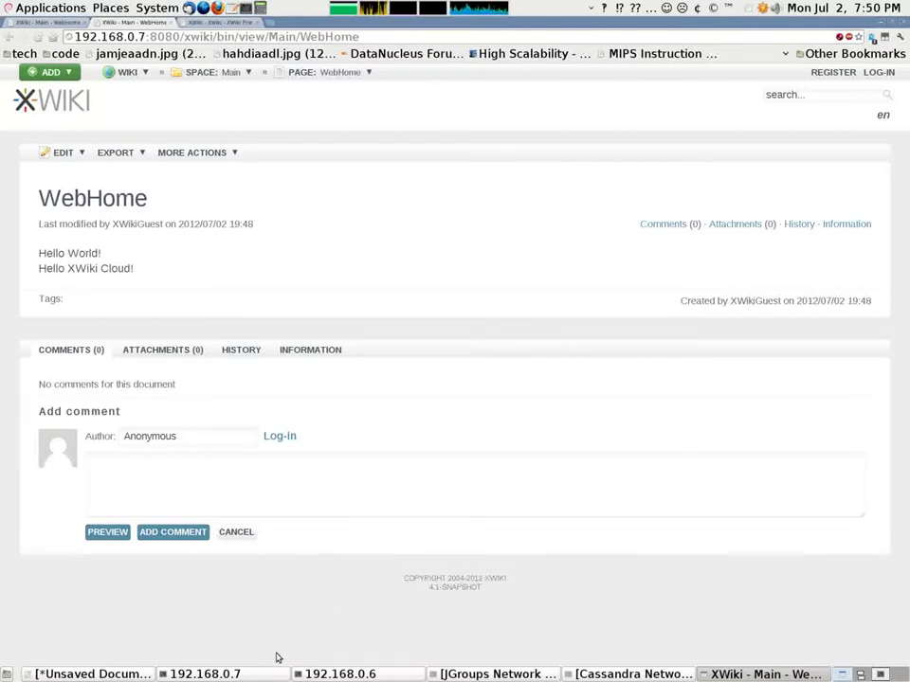
# Shut down the XWiki server on node 192.168.0.6 with Ctrl+C.
pyautogui.click(322, 675)
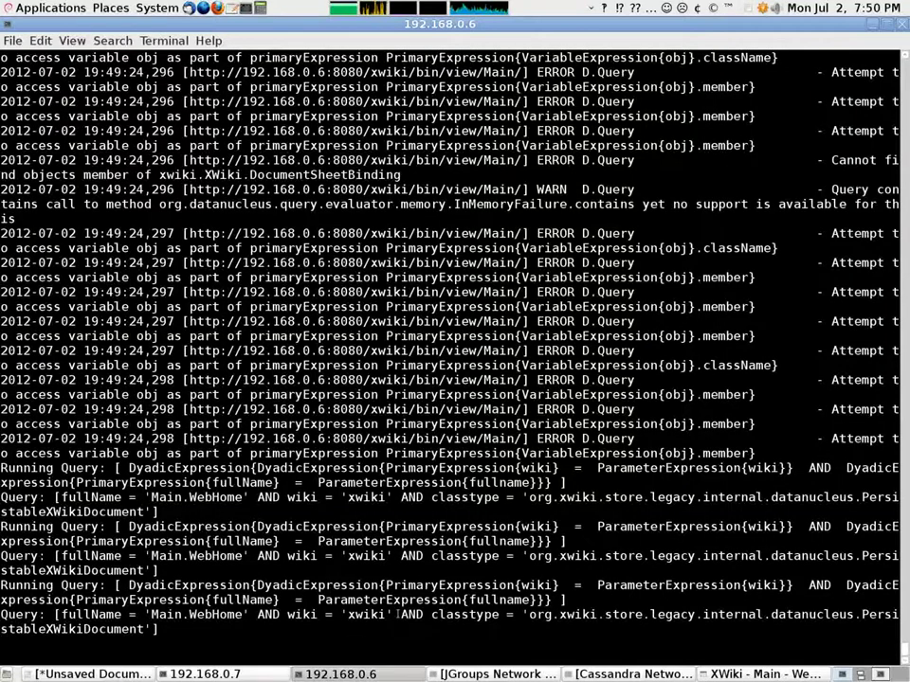
pyautogui.hotkey('ctrl', 'c')
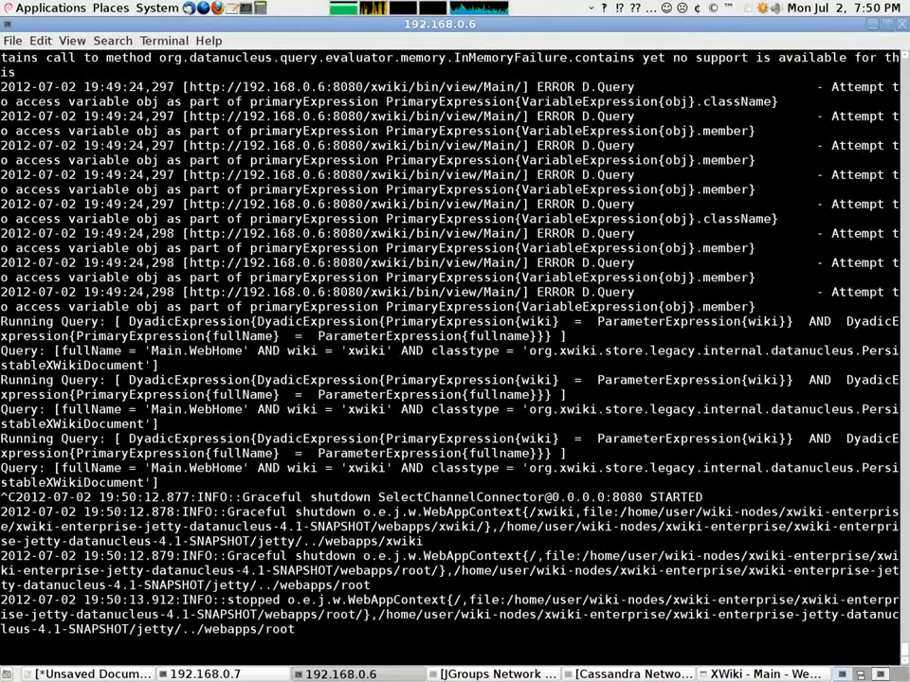
pyautogui.press('Return')
pyautogui.press('Return')
pyautogui.press('Return')
pyautogui.press('Return')
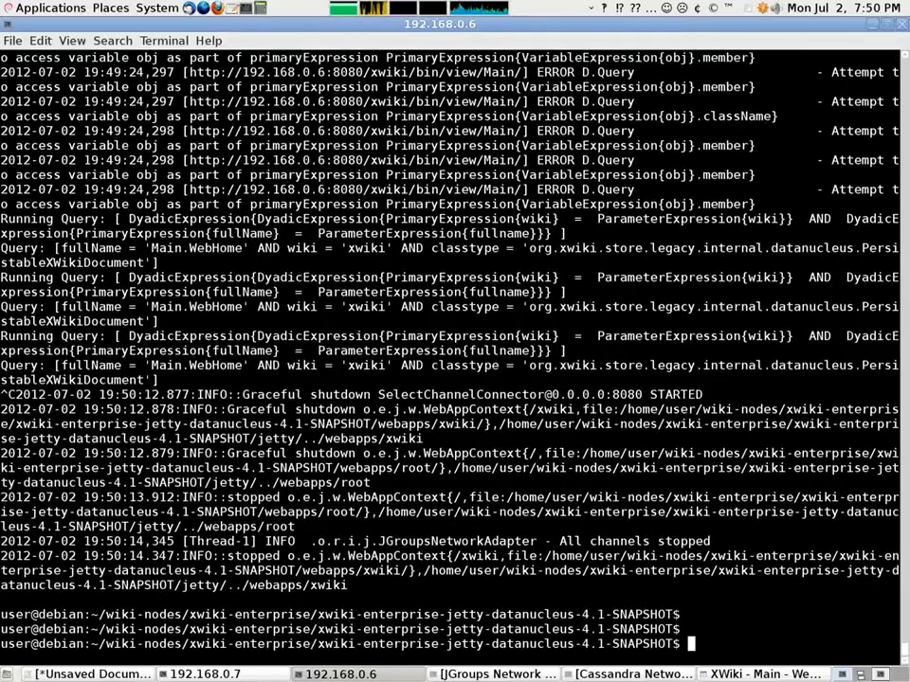
# Reload the 192.168.0.6 WebHome tab to confirm that node is down.
pyautogui.click(382, 674)
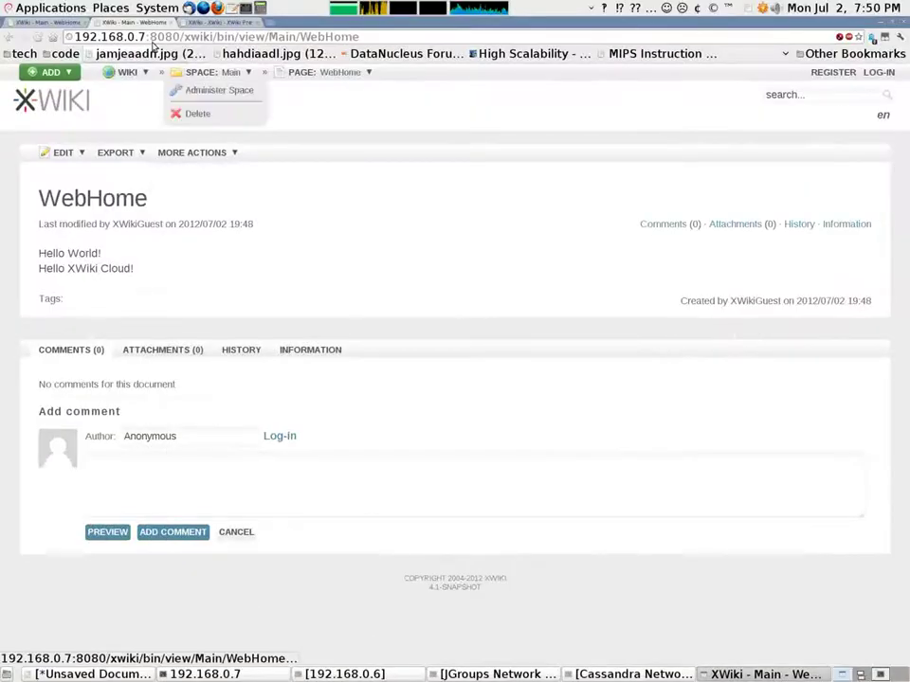
pyautogui.click(128, 21)
pyautogui.press('F5')
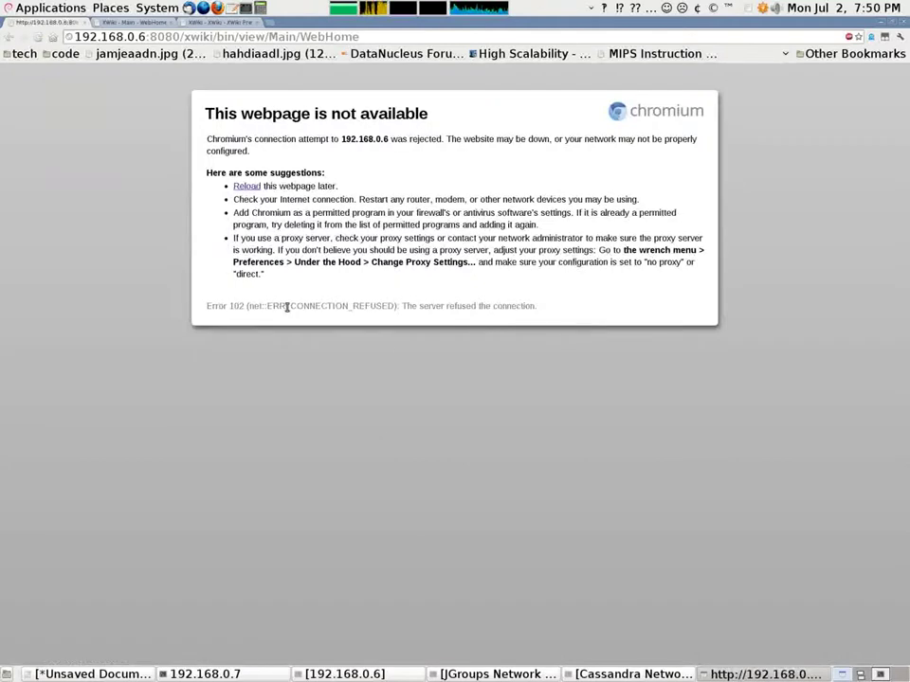
# Post the comment 'We lost a node. oh no' on WebHome via node 192.168.0.7.
pyautogui.click(88, 20)
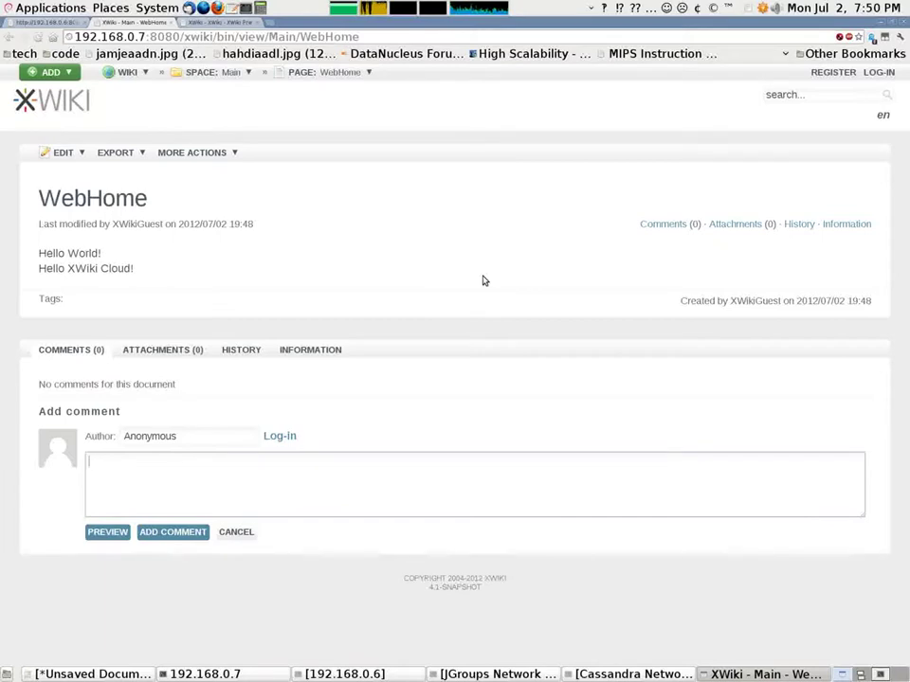
pyautogui.write('We lost')
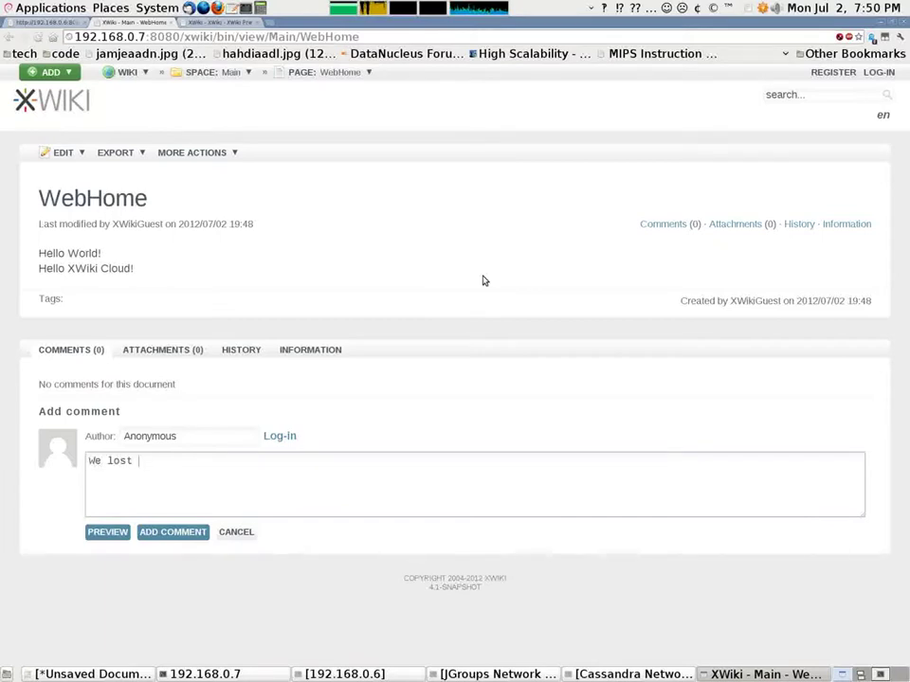
pyautogui.write(' a node.')
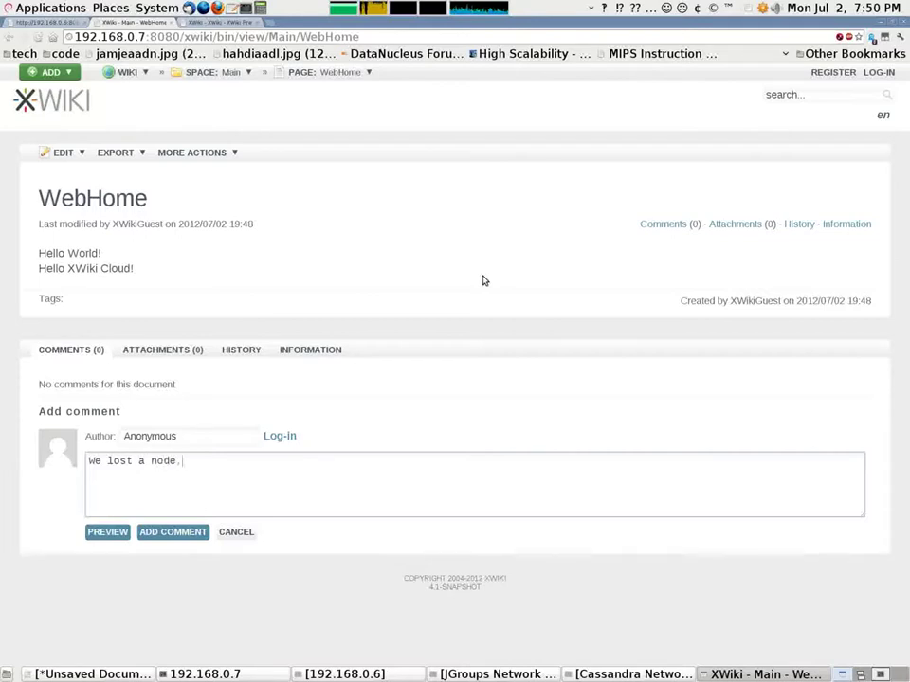
pyautogui.press('BackSpace')
pyautogui.write(', oh no!')
pyautogui.click(191, 535)
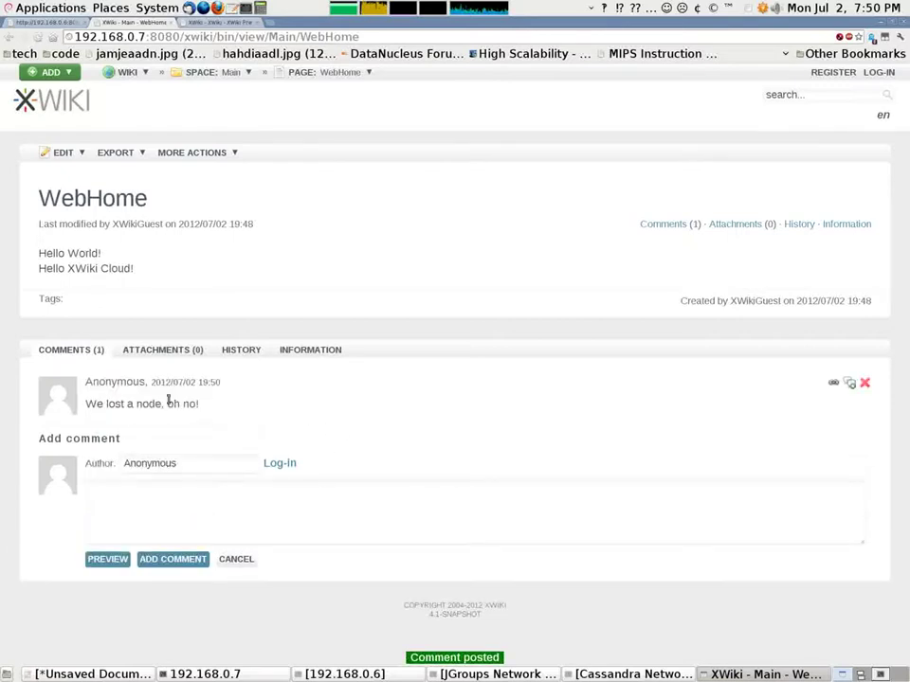
# Paste and run the XWIKI_OPTS start_xwiki.sh command to restart node 192.168.0.6.
pyautogui.click(179, 23)
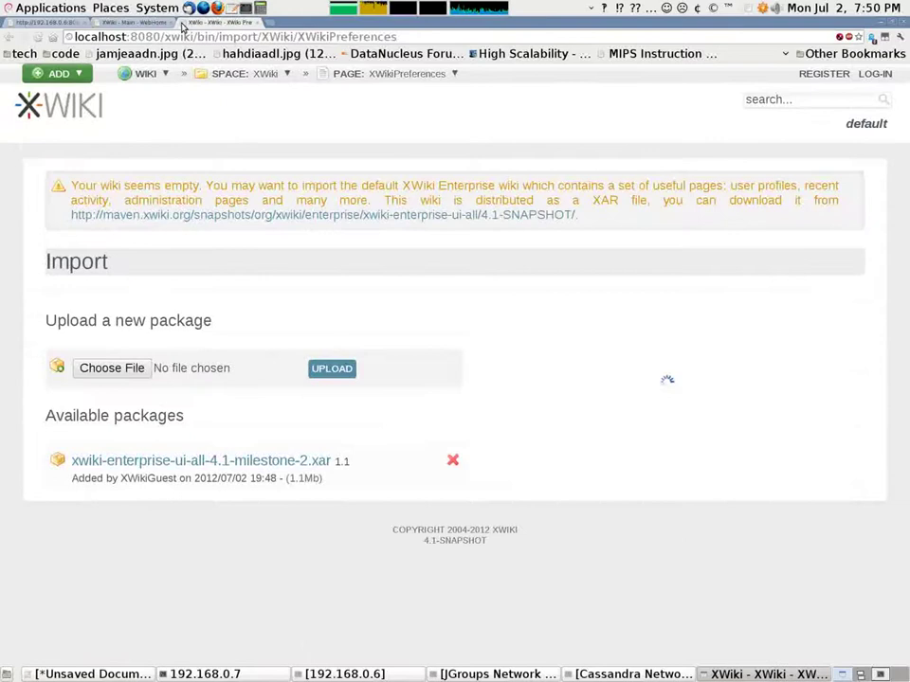
pyautogui.click(151, 23)
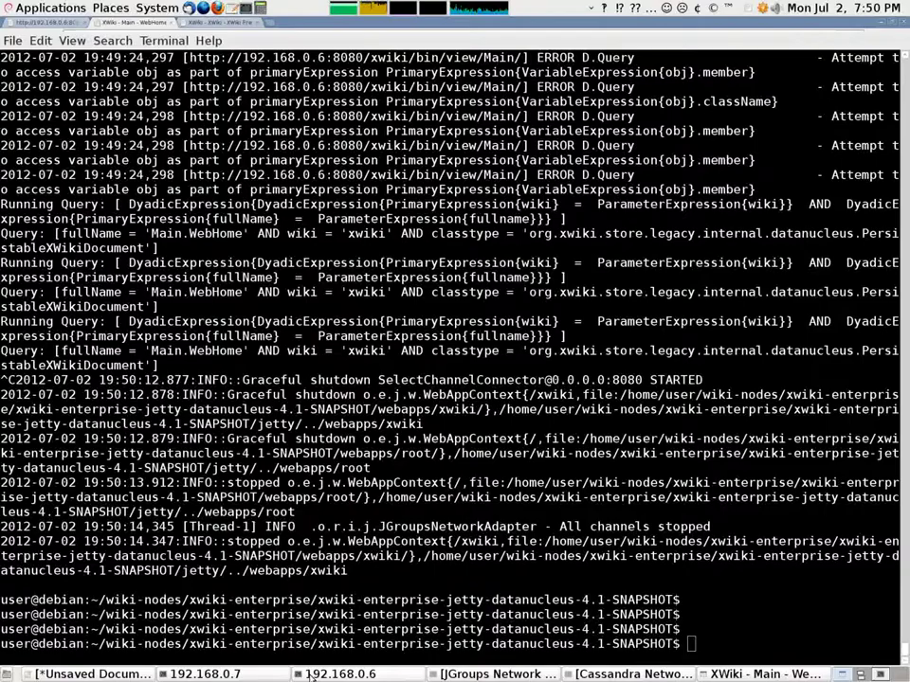
pyautogui.click(310, 673)
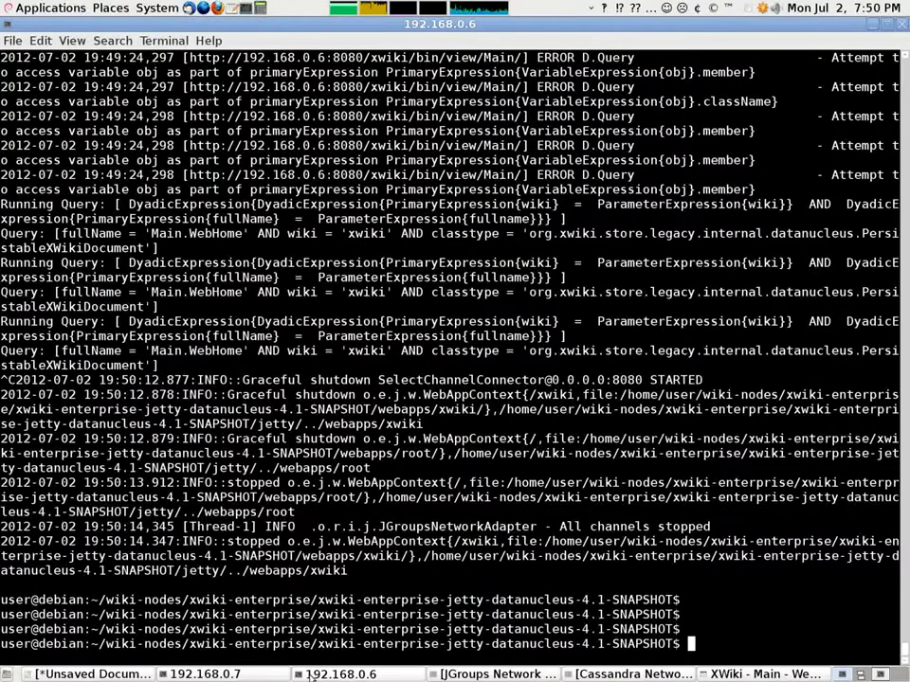
pyautogui.hotkey('ctrl', 'shift', 'v')
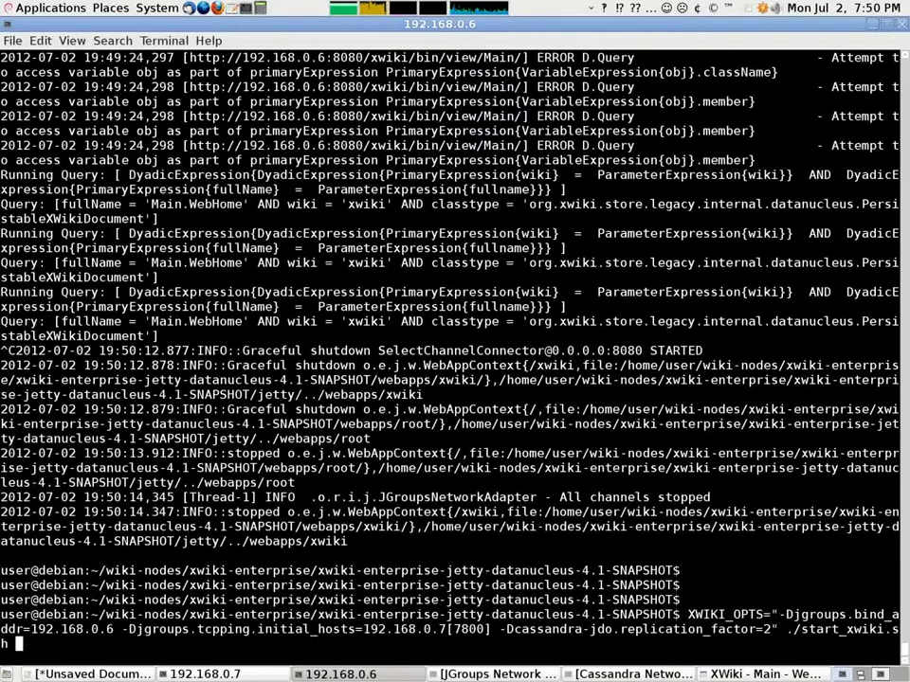
pyautogui.press('Return')
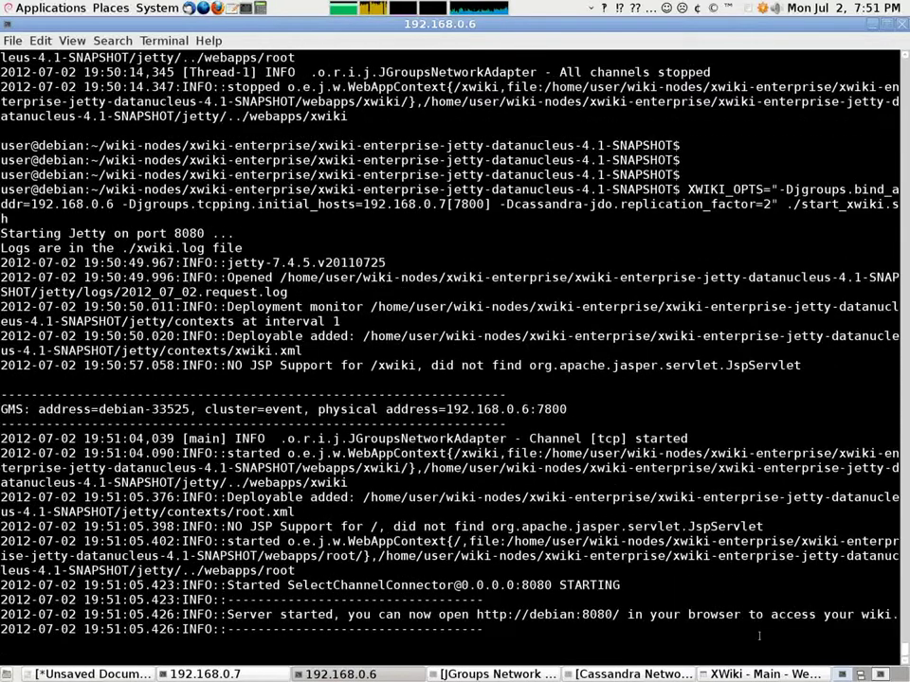
# View WebHome on node 192.168.0.6 and highlight the replicated comment.
pyautogui.click(779, 674)
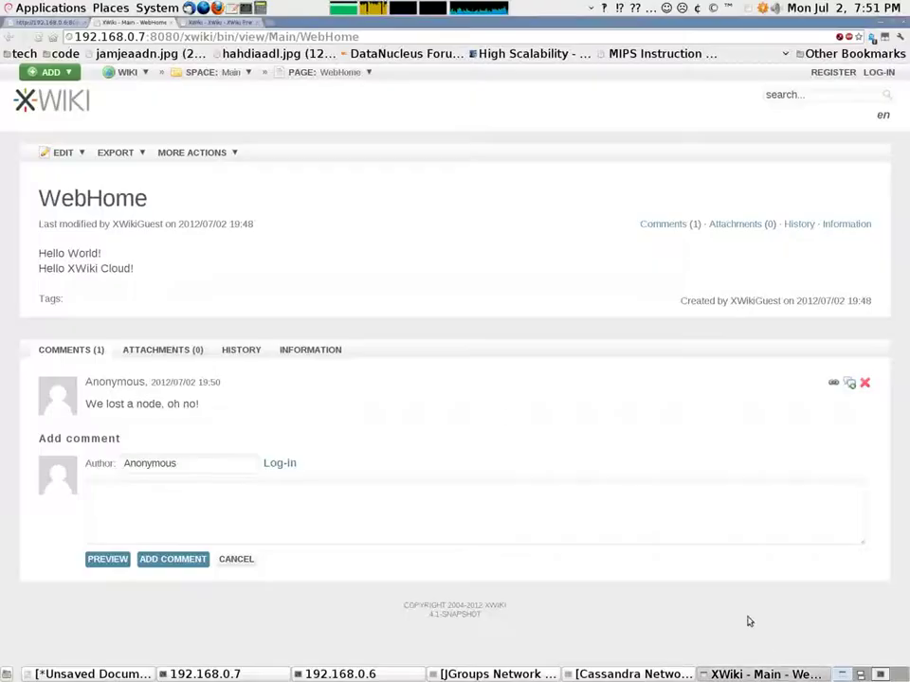
pyautogui.click(50, 23)
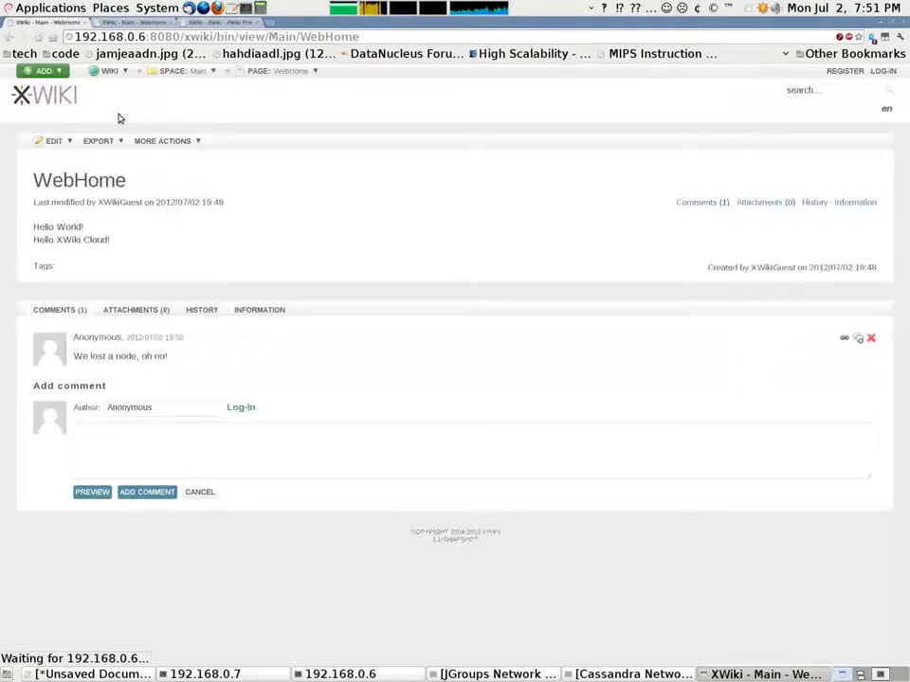
pyautogui.moveTo(174, 357); pyautogui.dragTo(44, 355)
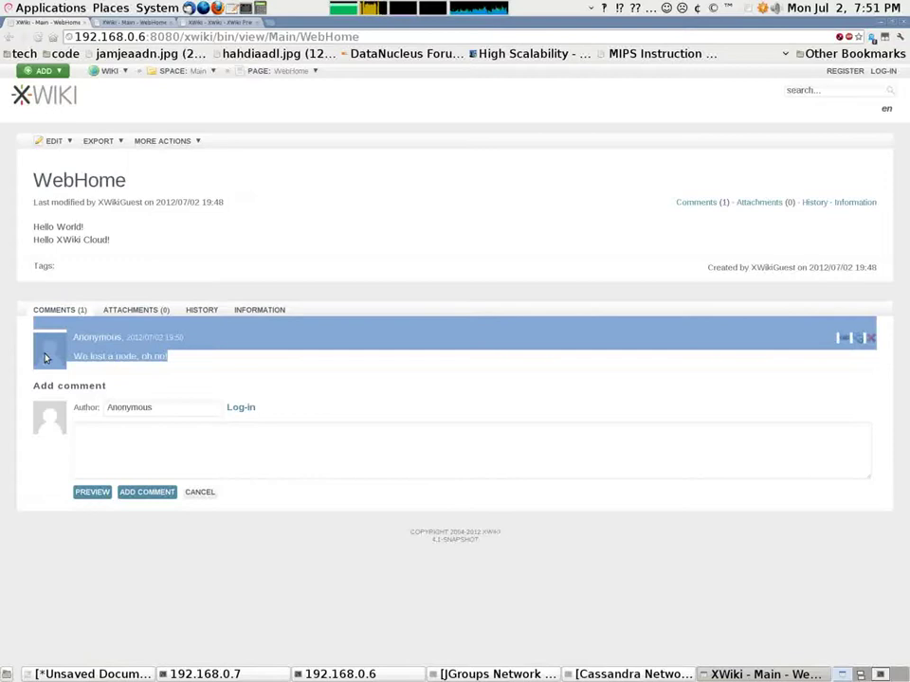
# Post the comment 'We're back :)' and reload node 192.168.0.7 to see it replicated.
pyautogui.click(186, 374)
pyautogui.click(189, 456)
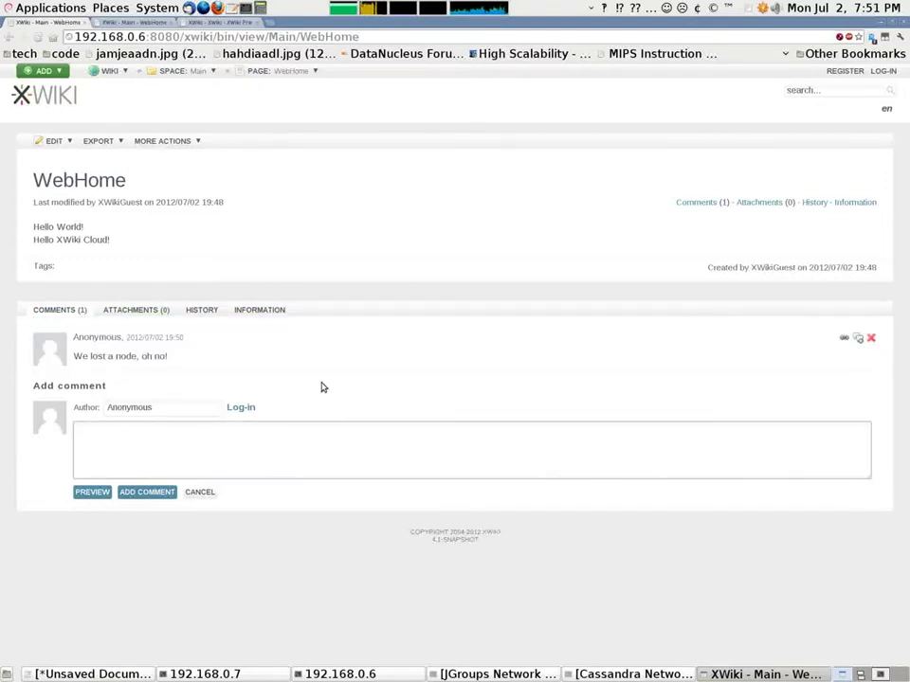
pyautogui.write("We're back :)")
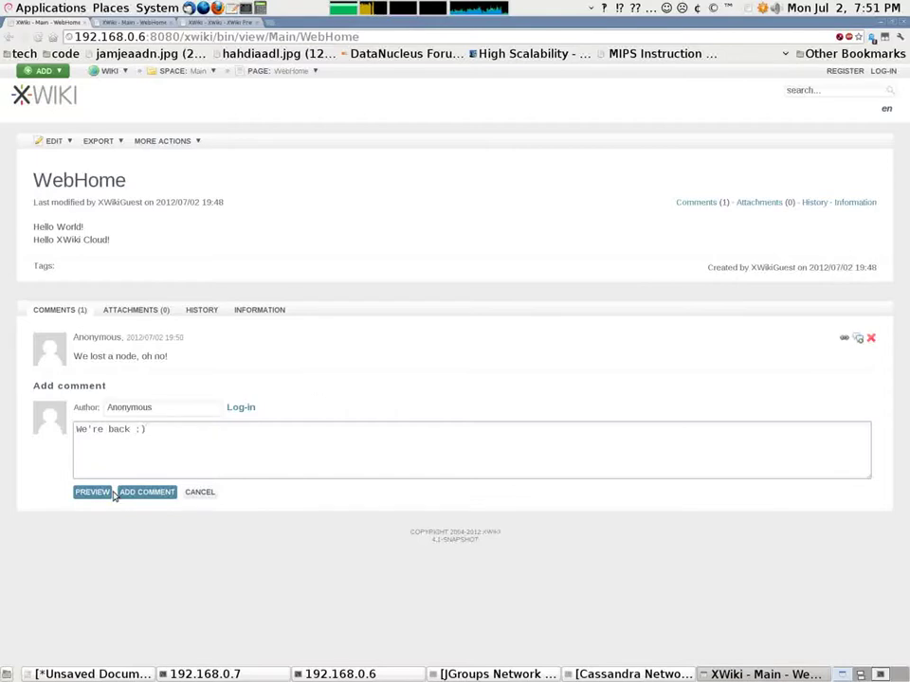
pyautogui.click(126, 492)
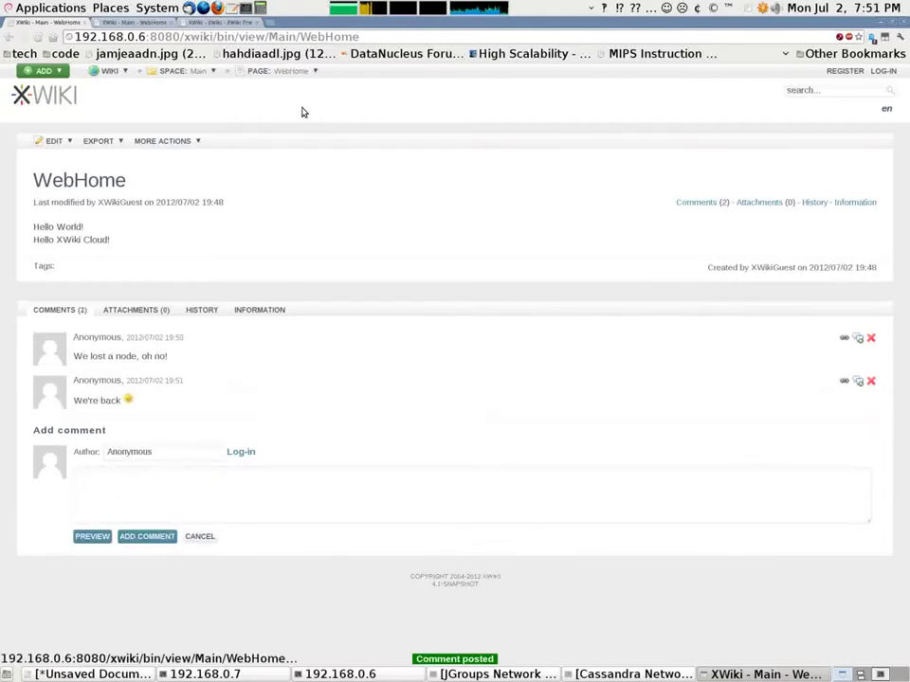
pyautogui.click(137, 21)
pyautogui.press('F5')
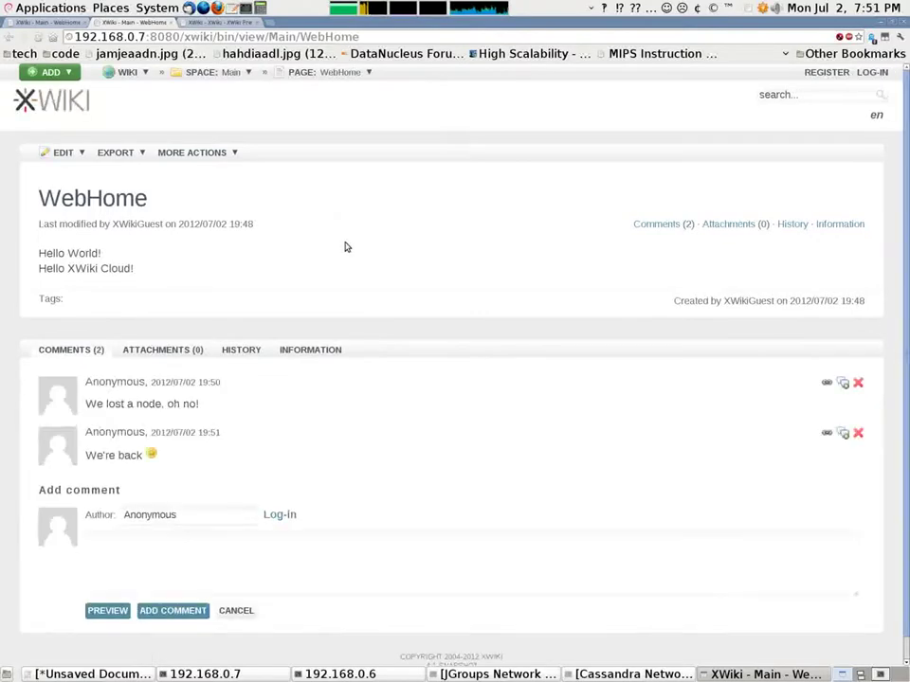
# Switch to the localhost:8080 wiki, go to its Wiki Home page, and reload it.
pyautogui.click(218, 23)
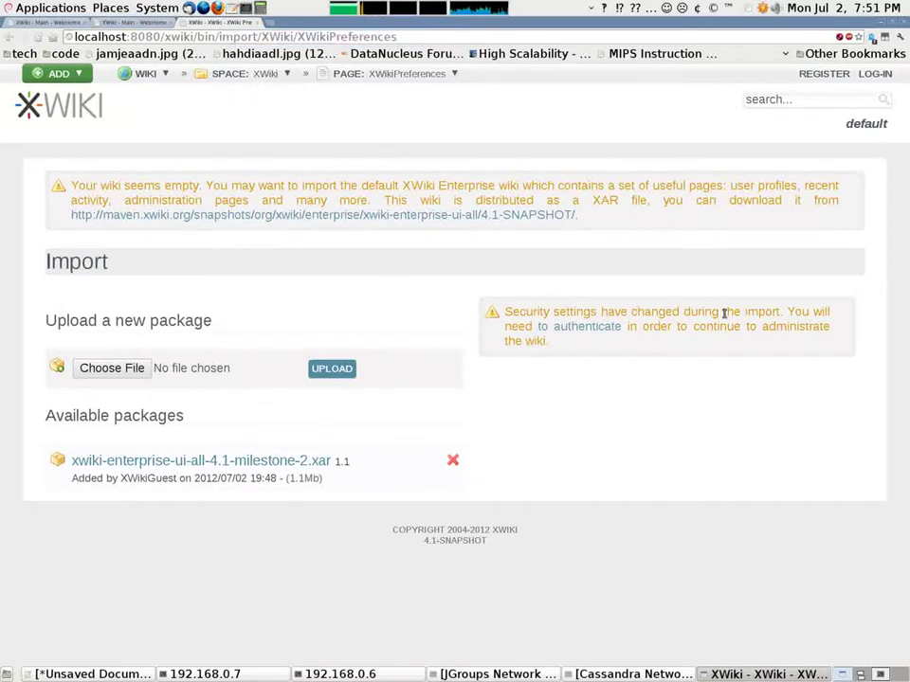
pyautogui.click(102, 107)
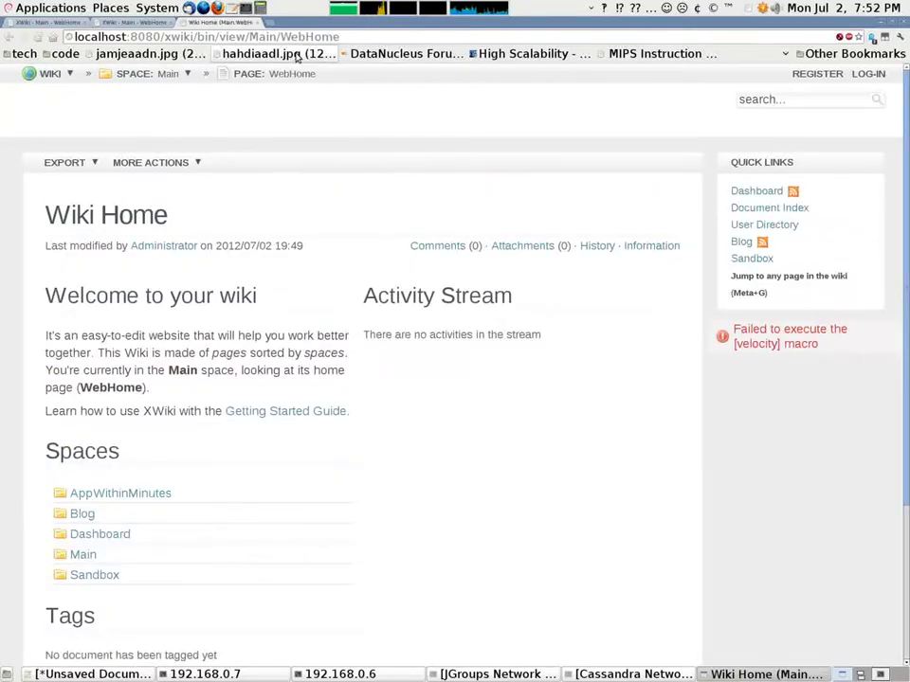
pyautogui.click(278, 134)
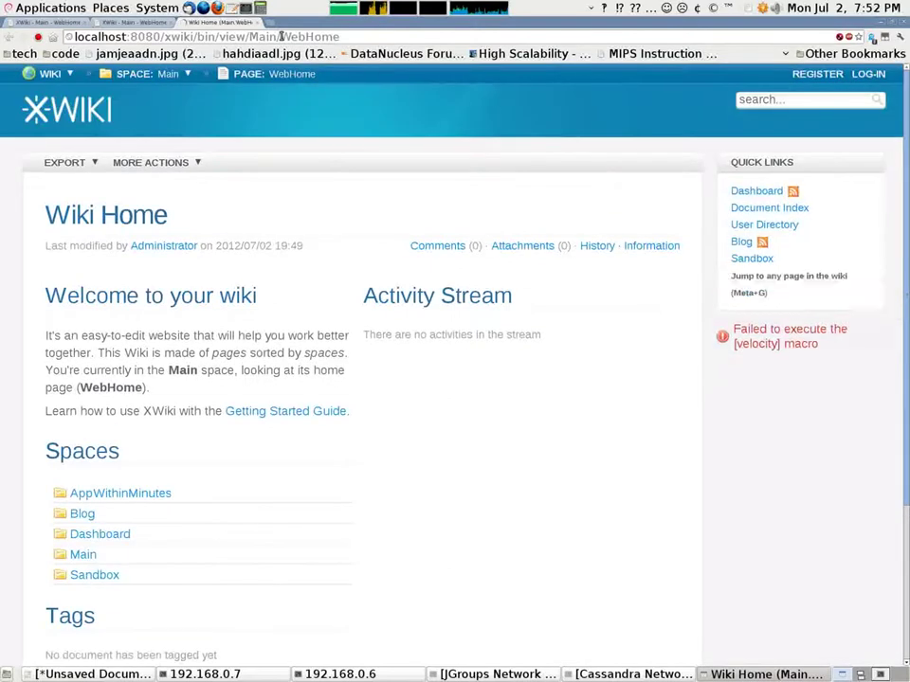
# Load the Test/MyClass URL, log in as administrator, and open Edit > Class.
pyautogui.moveTo(252, 36); pyautogui.dragTo(341, 36)
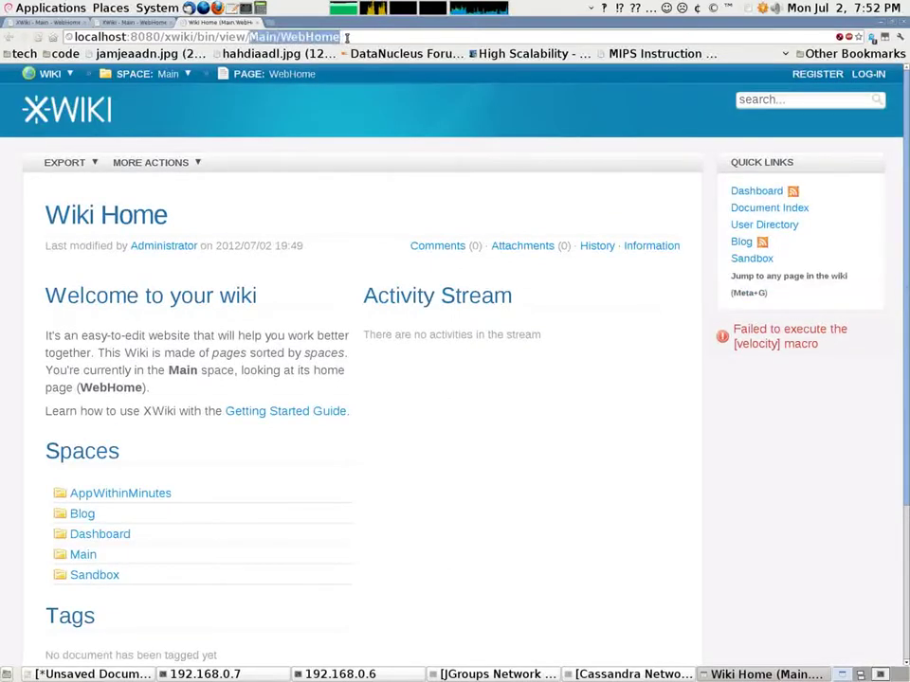
pyautogui.write('T')
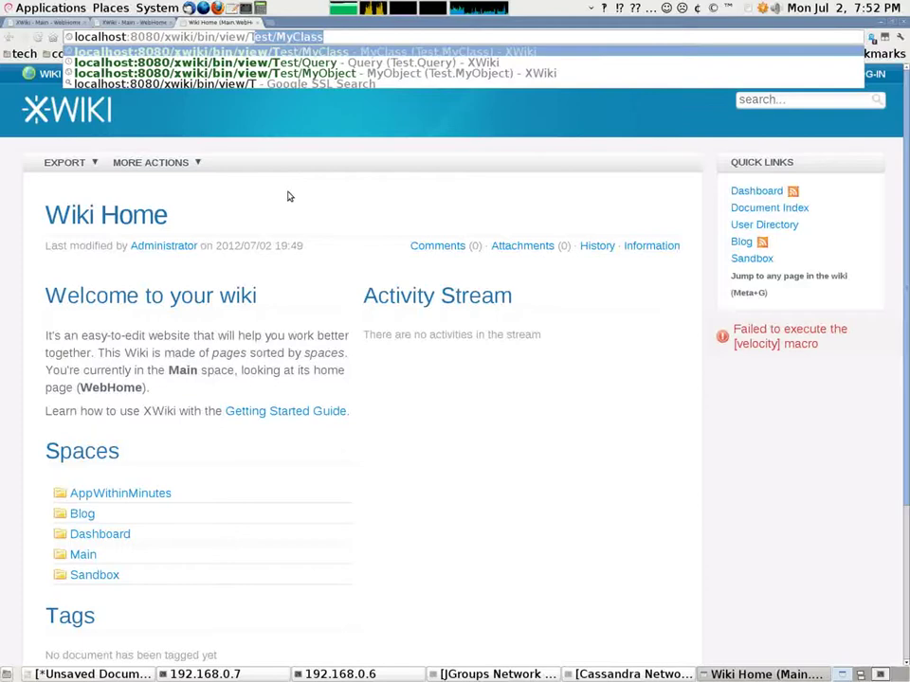
pyautogui.write('est/MyCl')
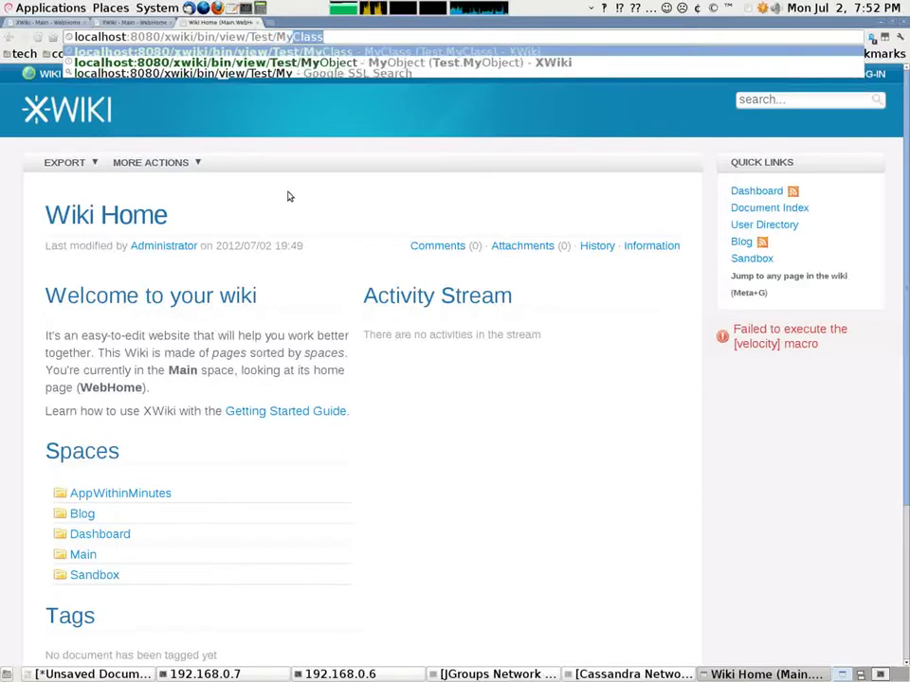
pyautogui.write('ass')
pyautogui.press('Return')
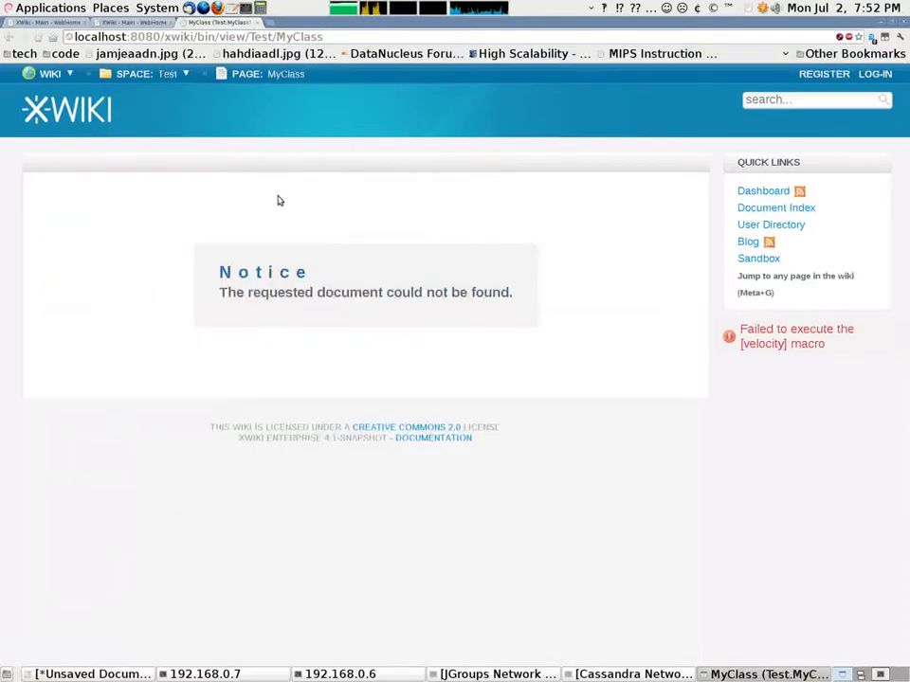
pyautogui.click(874, 73)
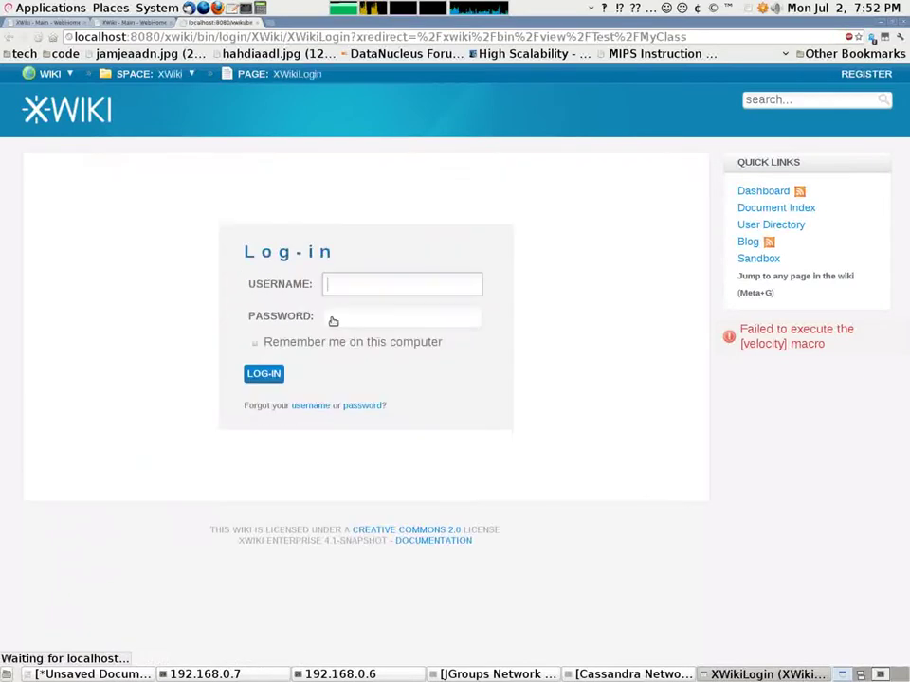
pyautogui.click(264, 373)
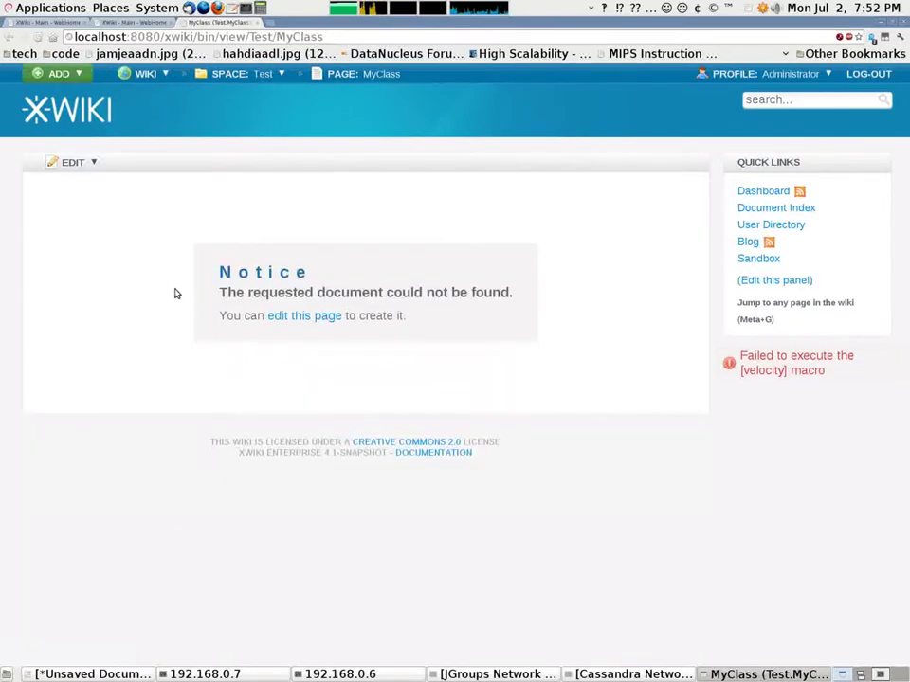
pyautogui.moveTo(73, 162)
pyautogui.click(72, 286)
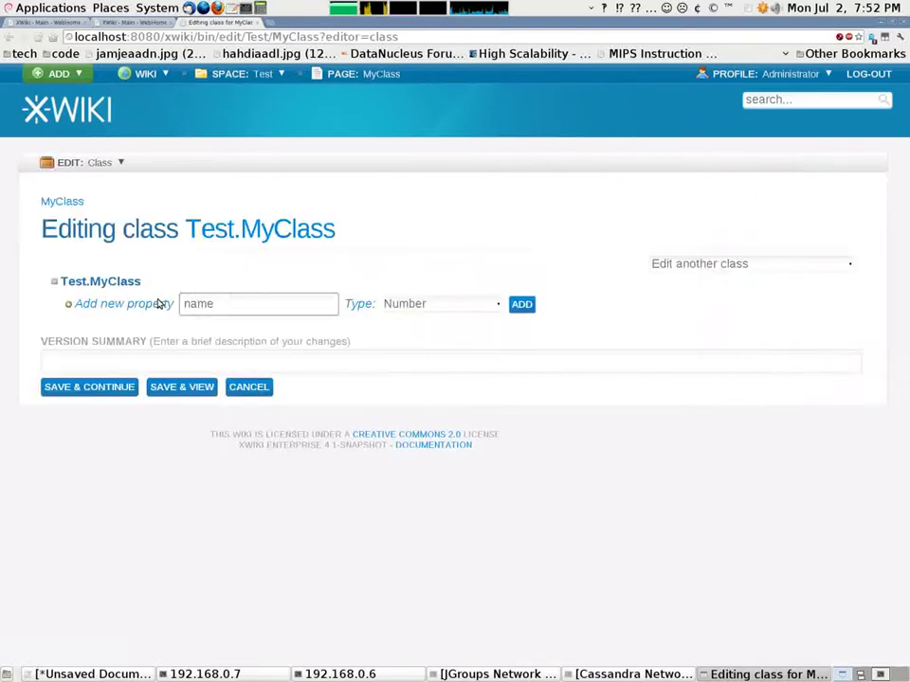
# Add the name (String) and number (Number) properties to Test.MyClass.
pyautogui.click(474, 304)
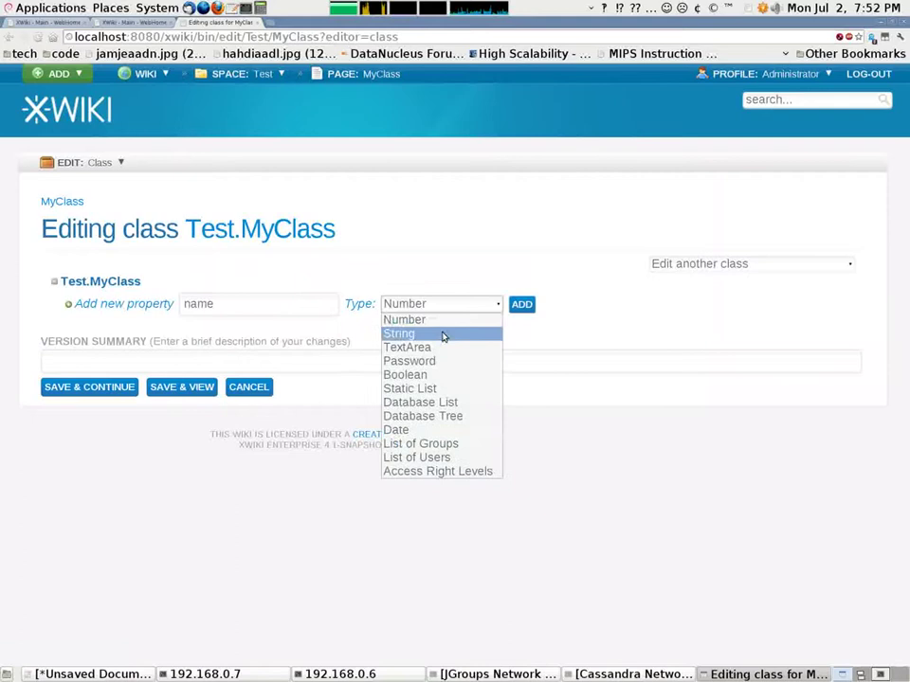
pyautogui.click(442, 335)
pyautogui.click(233, 304)
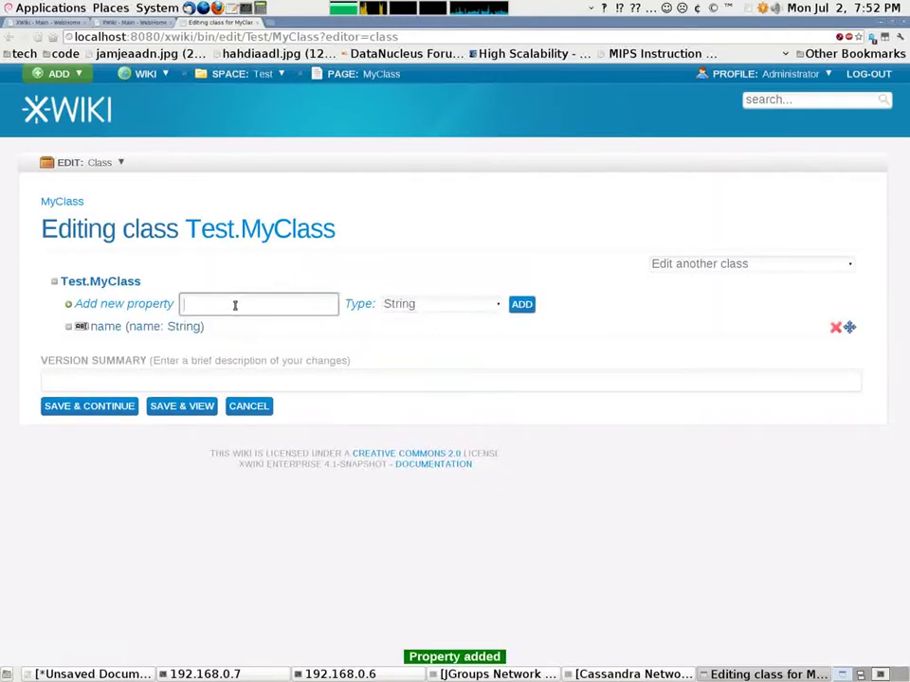
pyautogui.write('number')
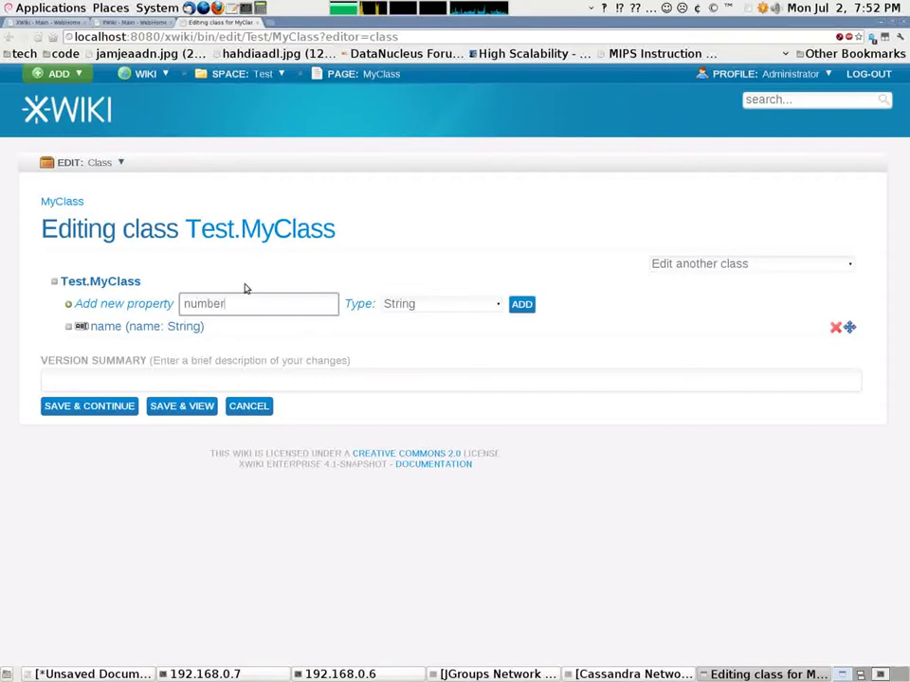
pyautogui.click(452, 305)
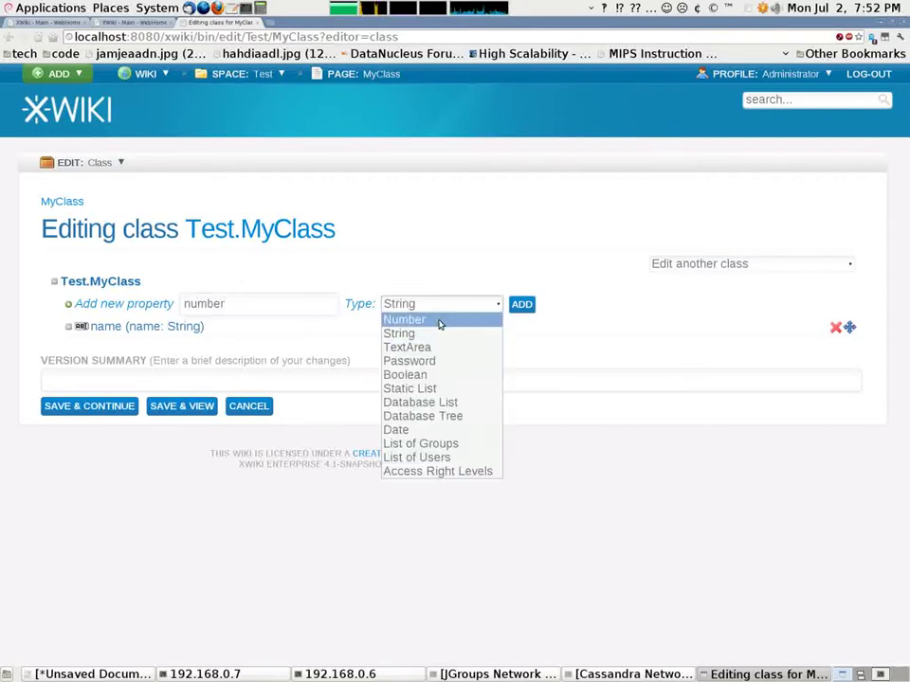
pyautogui.click(439, 323)
pyautogui.click(521, 304)
# Add the date (Date) and list (Static List) properties to Test.MyClass.
pyautogui.click(305, 303)
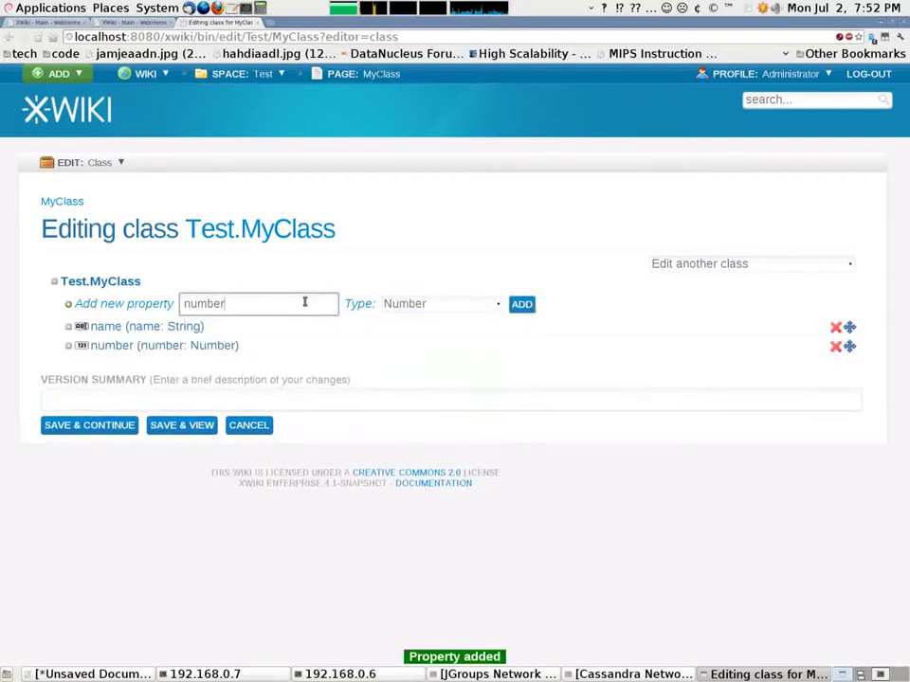
pyautogui.doubleClick(300, 302)
pyautogui.write('date')
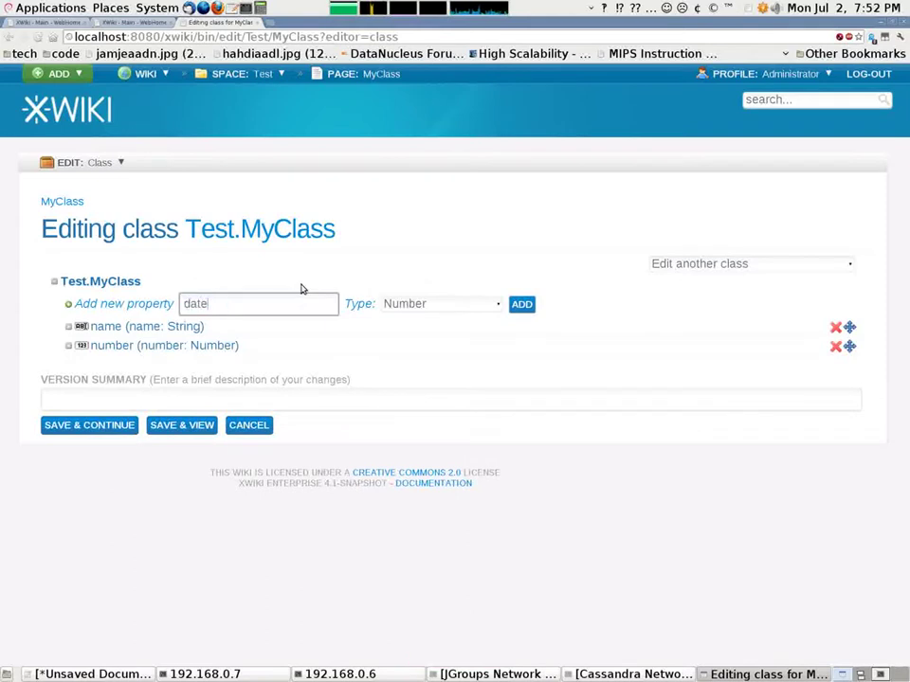
pyautogui.click(441, 303)
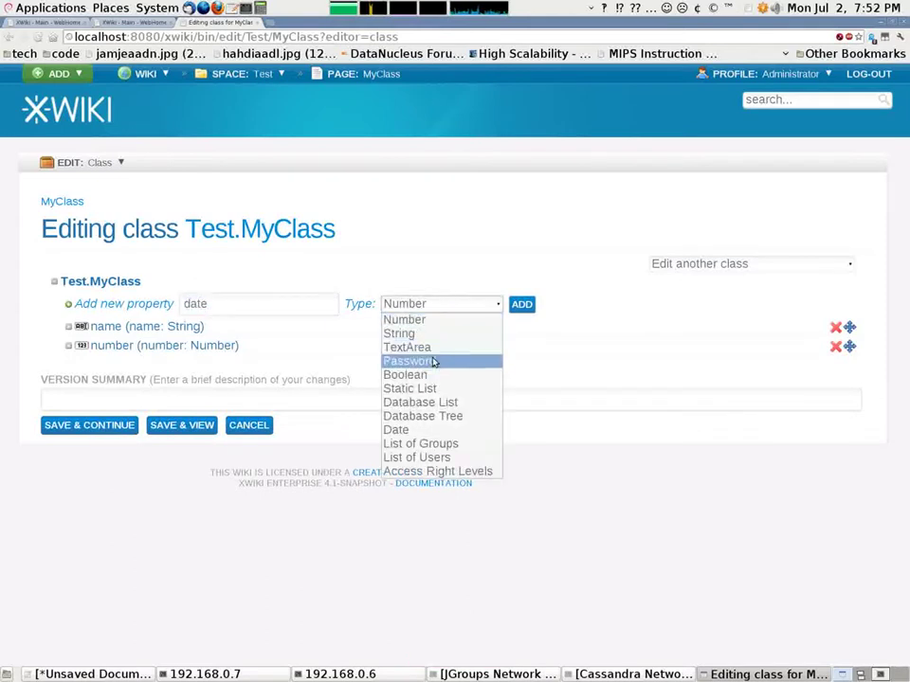
pyautogui.click(421, 428)
pyautogui.click(521, 303)
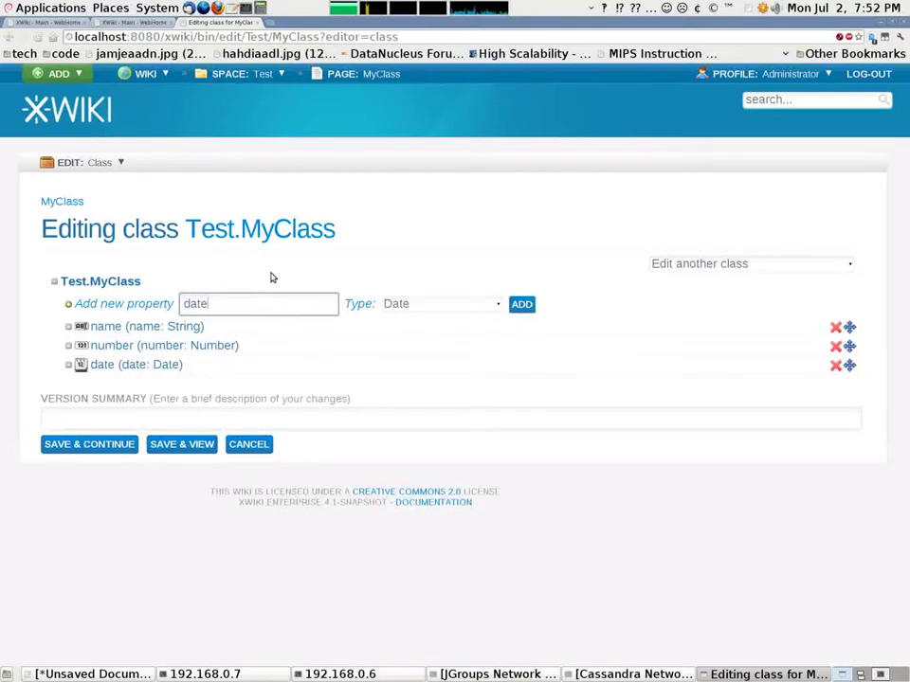
pyautogui.press('BackSpace')
pyautogui.press('BackSpace')
pyautogui.press('BackSpace')
pyautogui.press('BackSpace')
pyautogui.write('list')
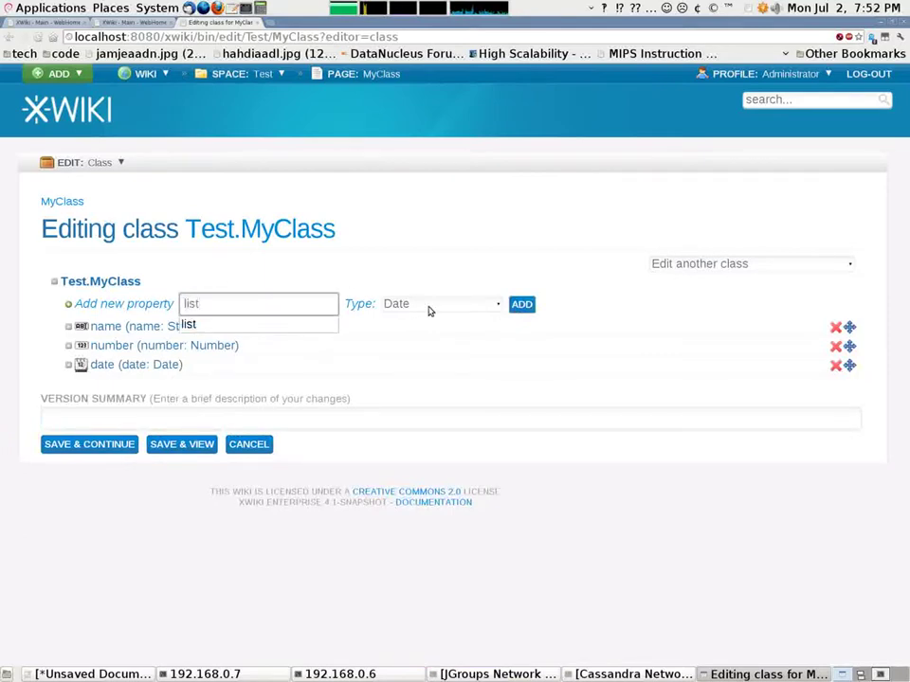
pyautogui.click(428, 304)
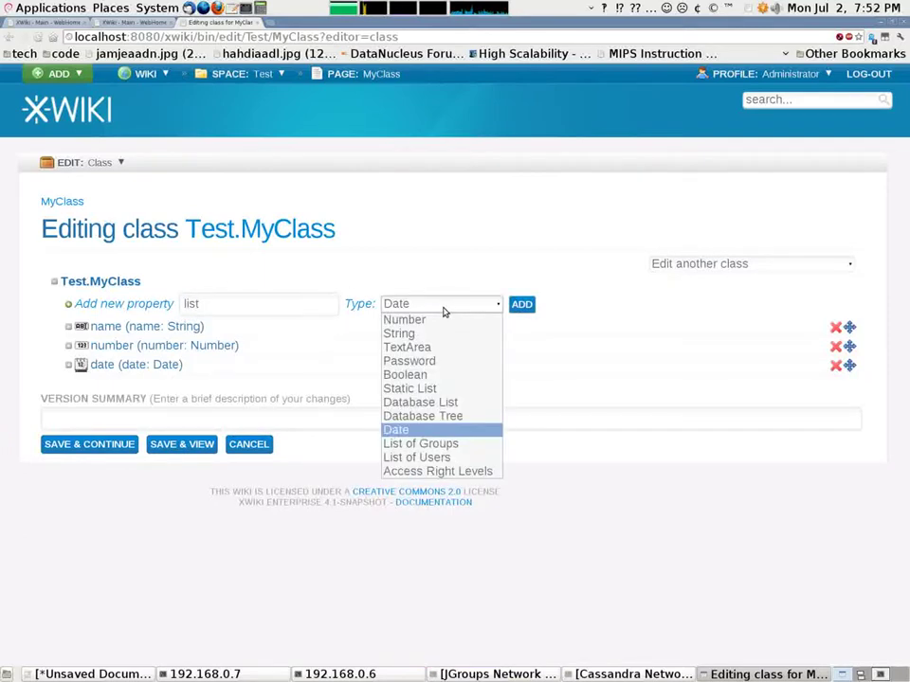
pyautogui.click(438, 391)
pyautogui.click(521, 304)
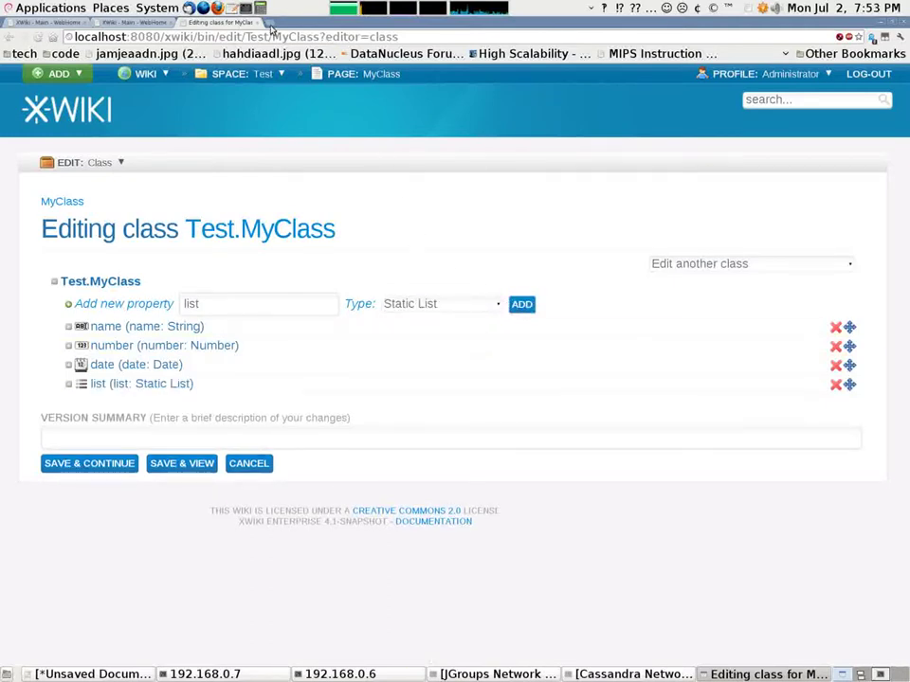
# Load the Test/MyObject page and open its objects editor.
pyautogui.moveTo(288, 36); pyautogui.dragTo(446, 41)
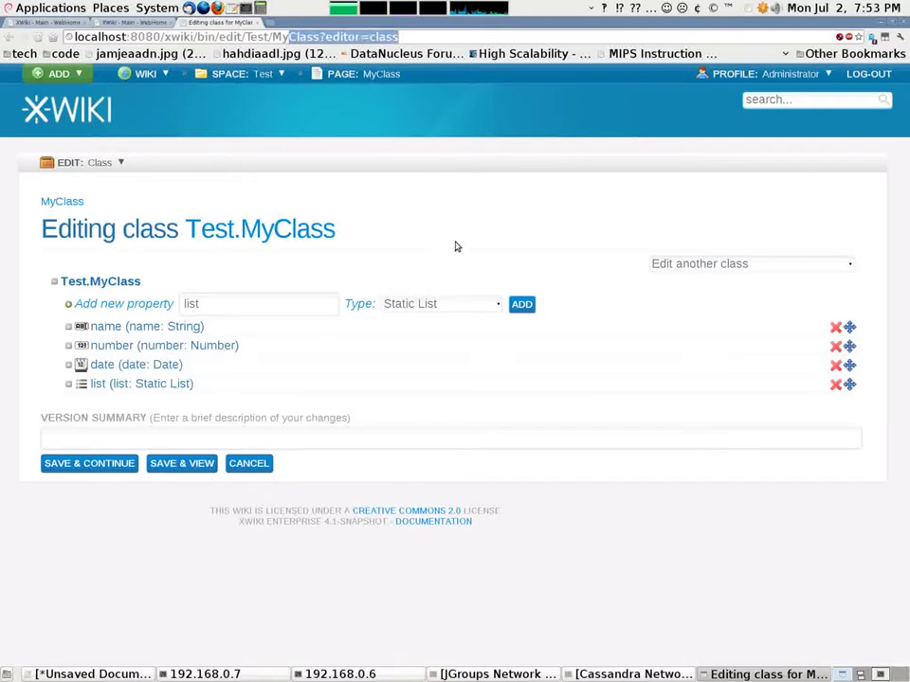
pyautogui.write('Object')
pyautogui.press('Return')
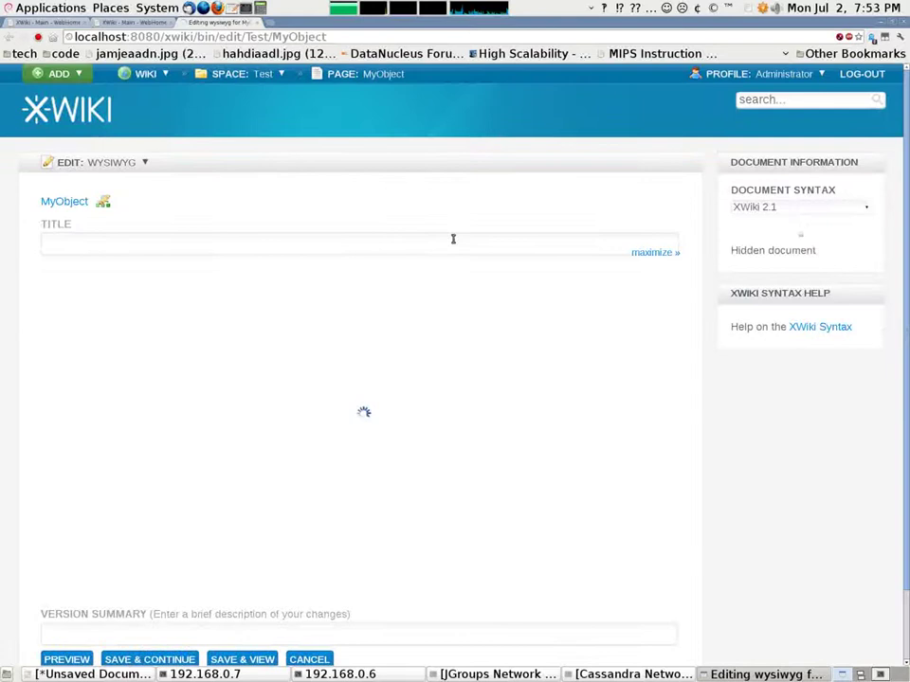
pyautogui.moveTo(63, 170)
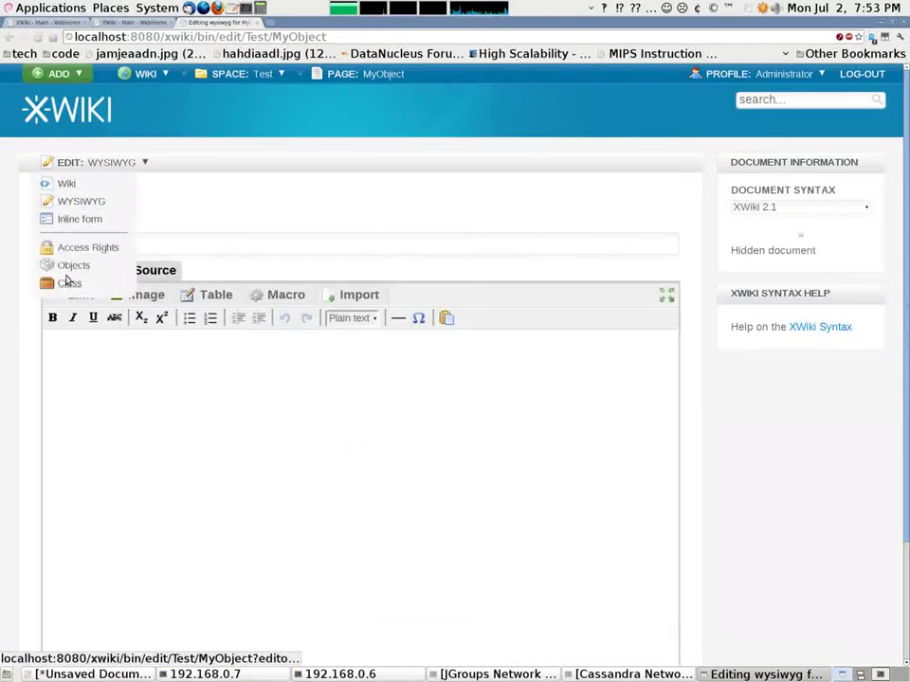
pyautogui.click(68, 266)
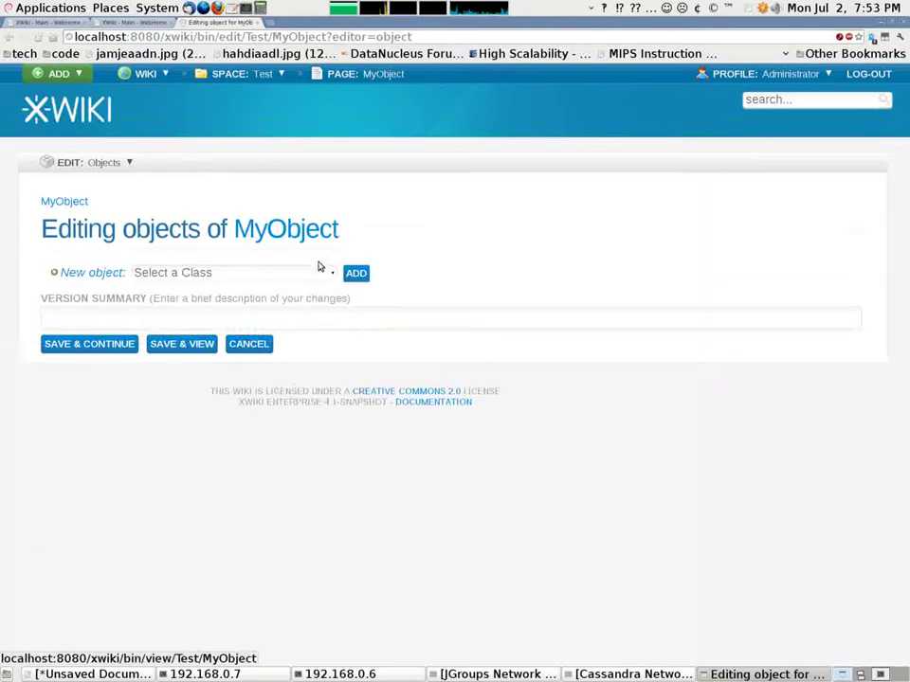
# Add a new Test.MyClass object to the MyObject page.
pyautogui.click(319, 270)
pyautogui.scroll(-10, 311, 365)
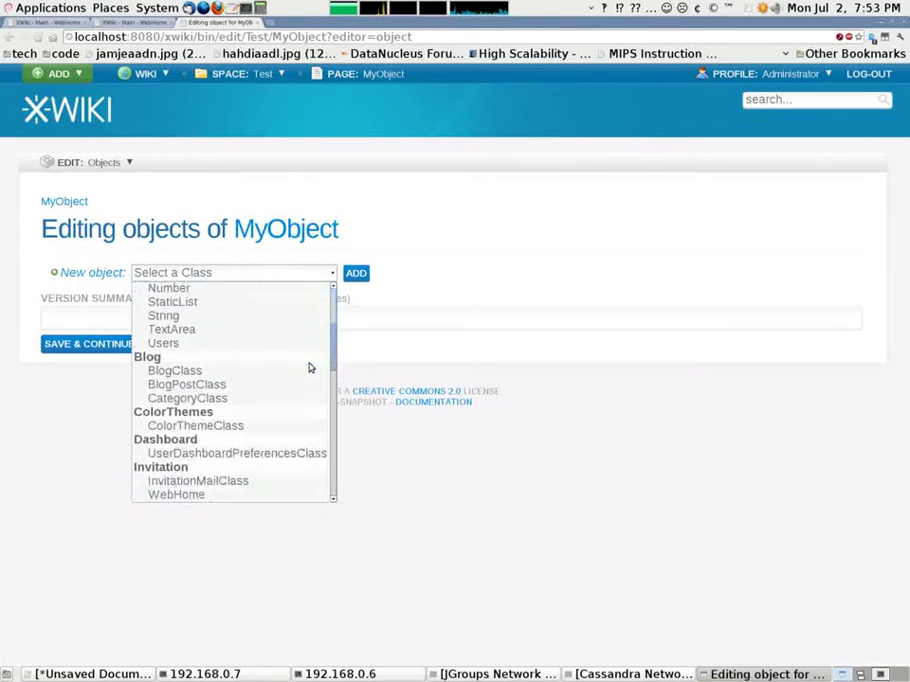
pyautogui.click(278, 384)
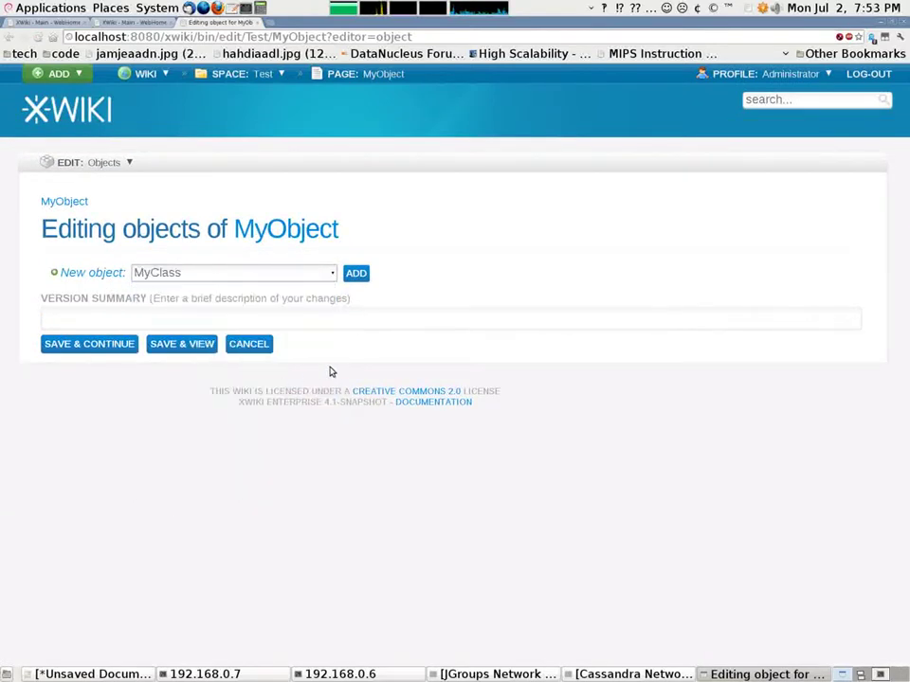
pyautogui.click(355, 273)
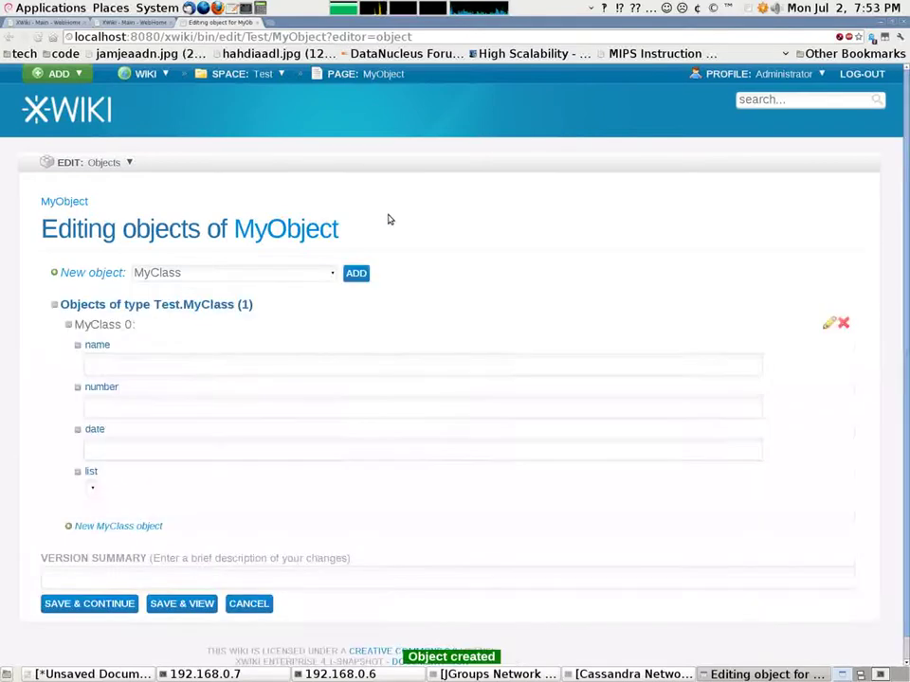
# Set the object's name to 'My Object' and number to 4, then Save & View.
pyautogui.scroll(-1, 418, 226)
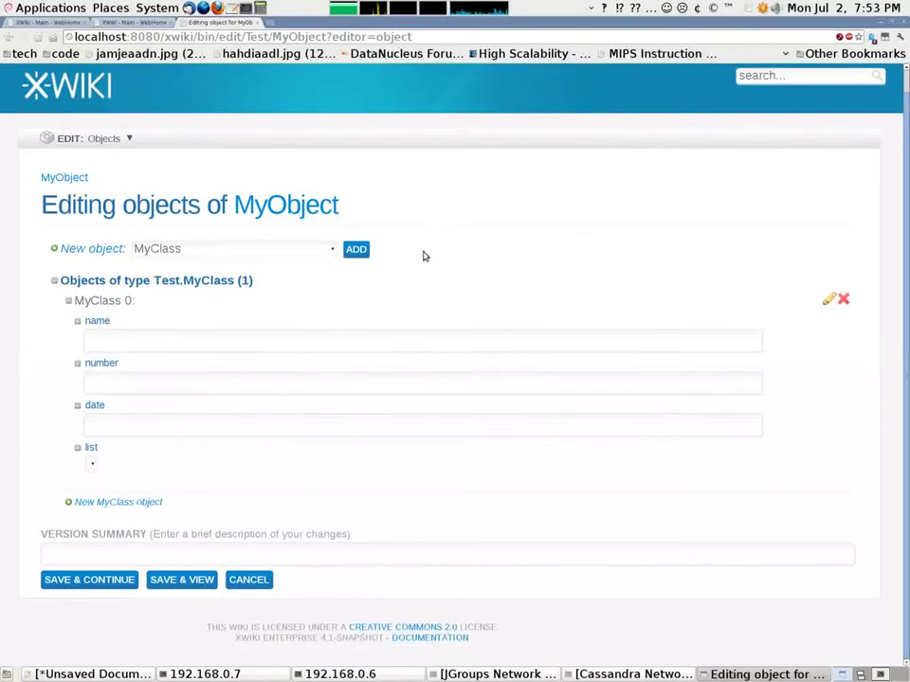
pyautogui.click(197, 339)
pyautogui.write('M')
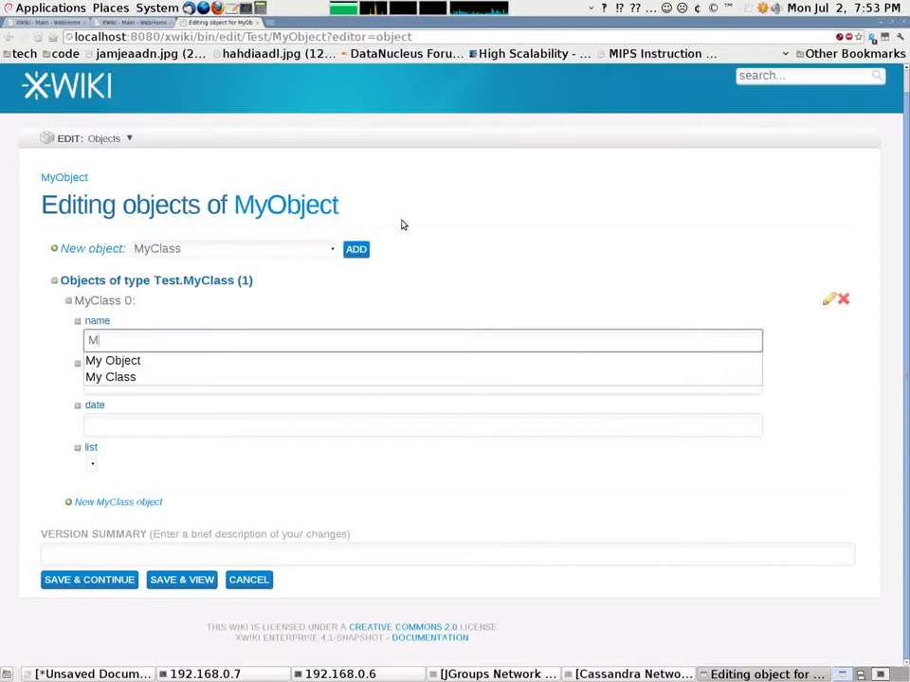
pyautogui.write('y Object')
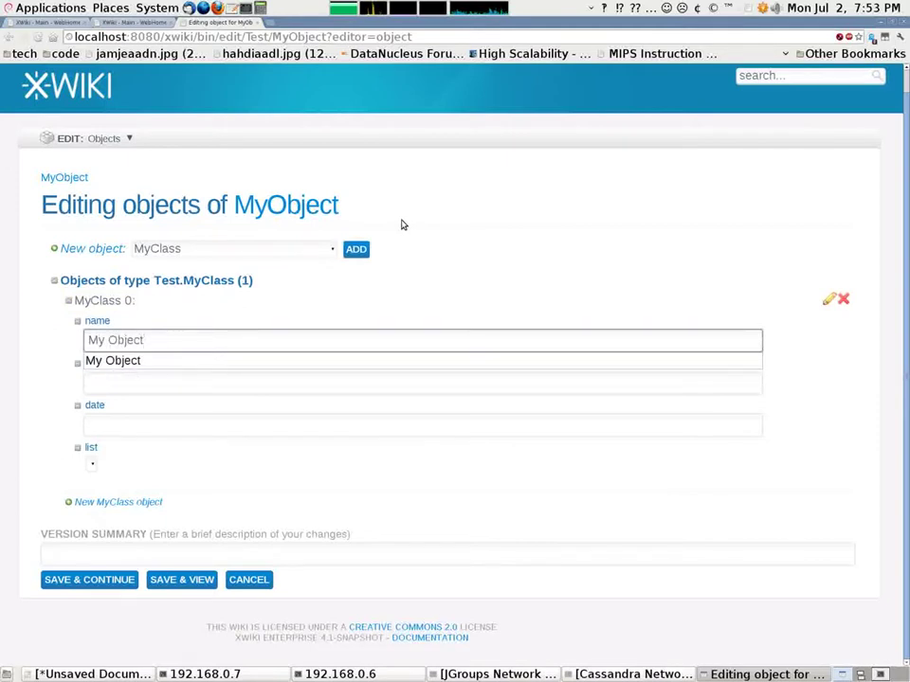
pyautogui.press('Tab')
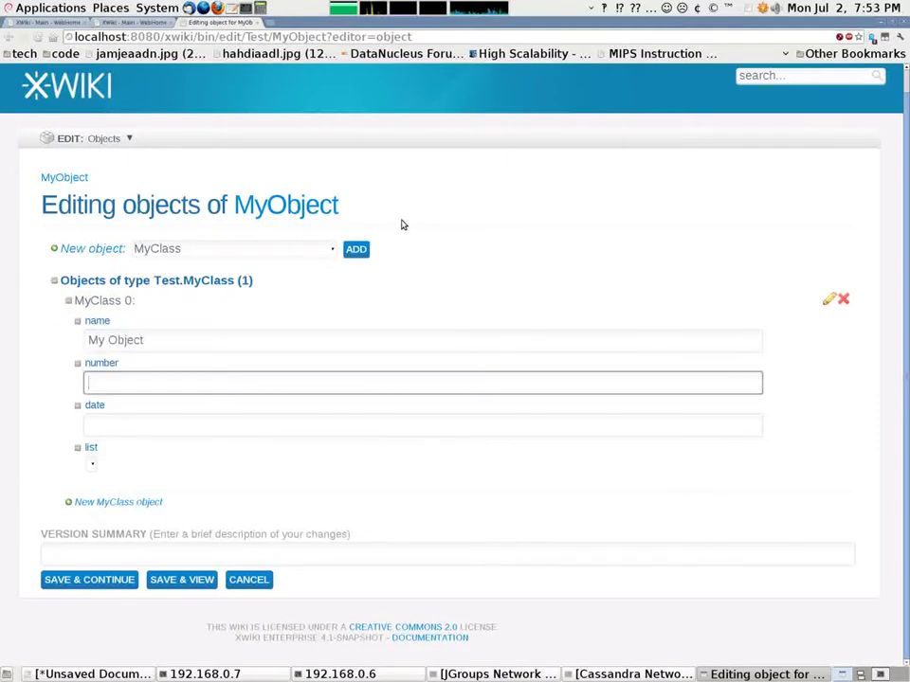
pyautogui.write('4')
pyautogui.press('Tab')
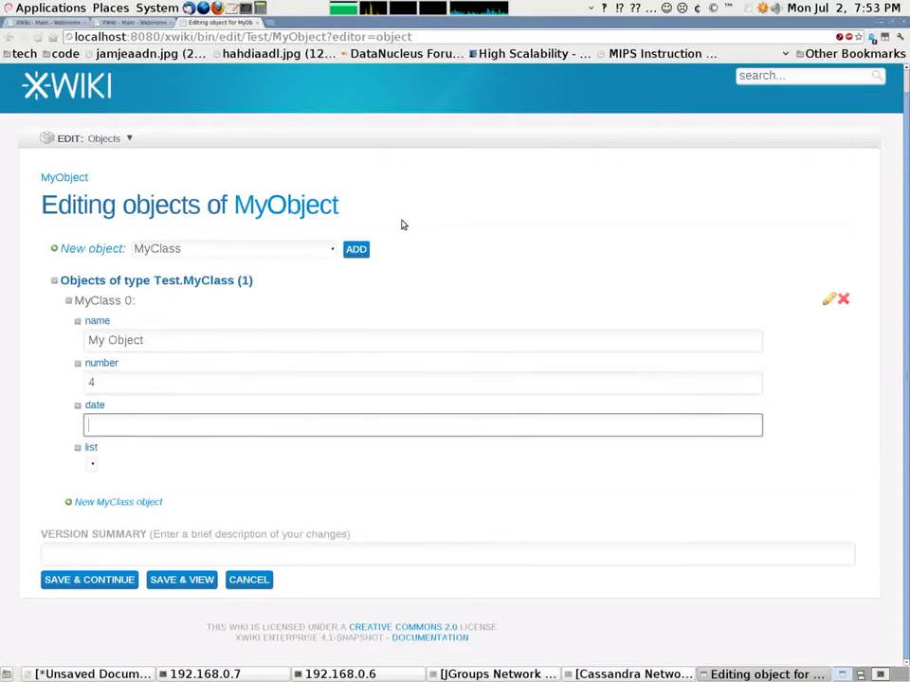
pyautogui.click(92, 464)
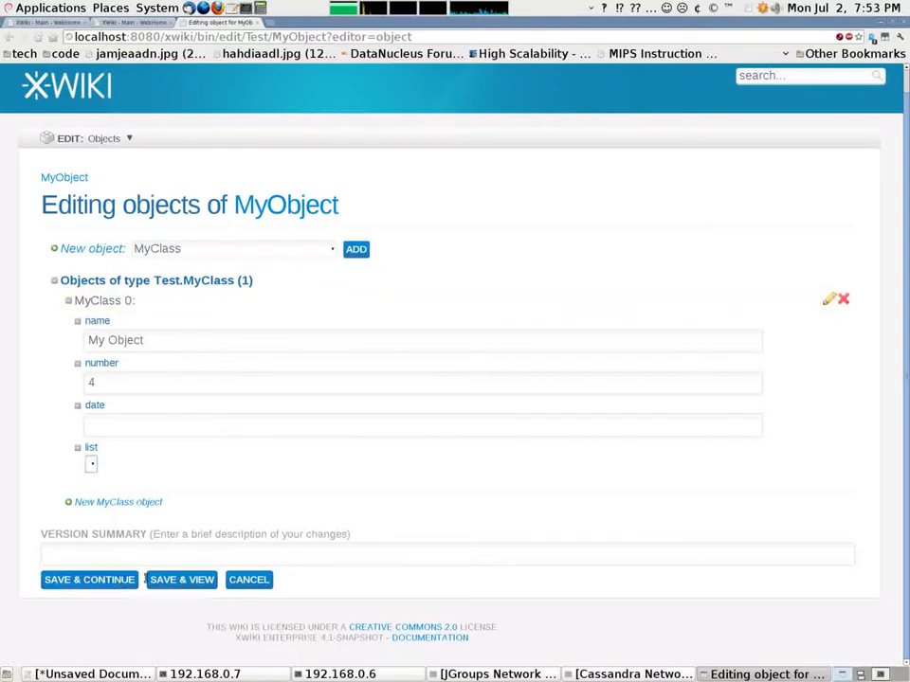
pyautogui.click(161, 580)
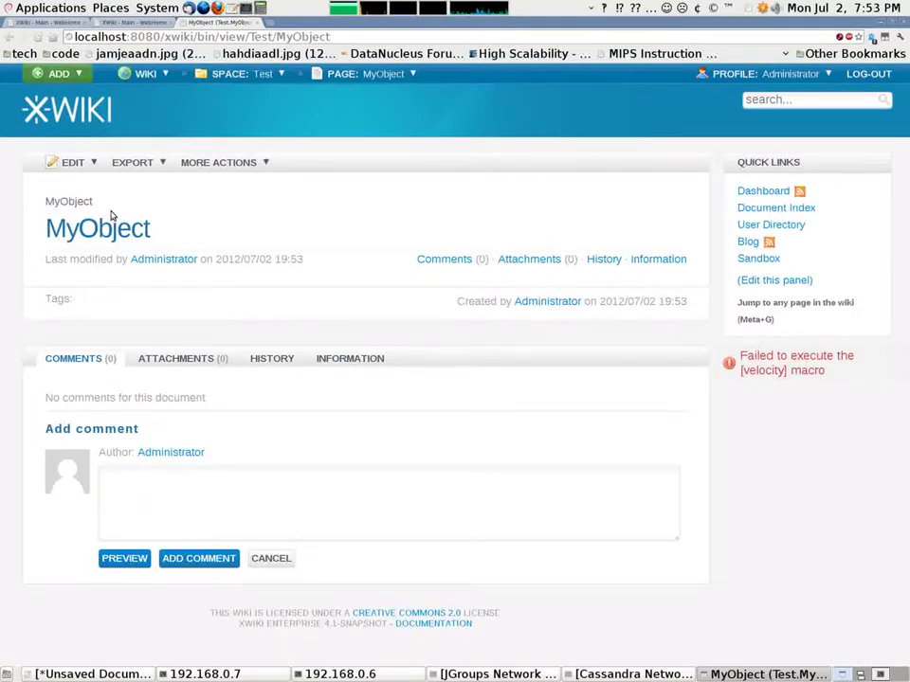
# Reopen MyObject's objects and check the saved date 02/07/2012 19:53:39.
pyautogui.moveTo(77, 170)
pyautogui.click(73, 265)
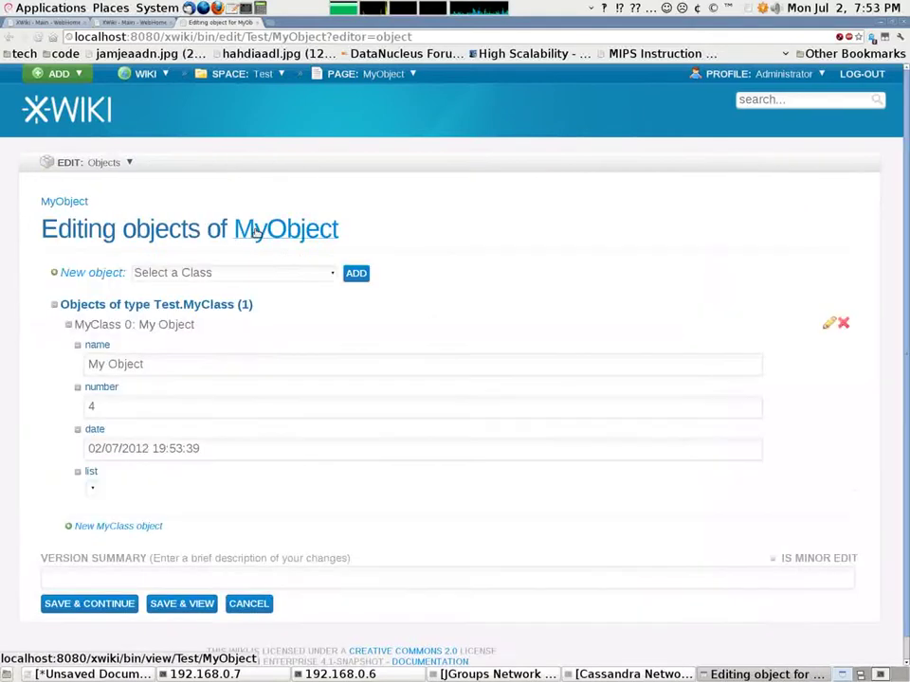
pyautogui.click(213, 452)
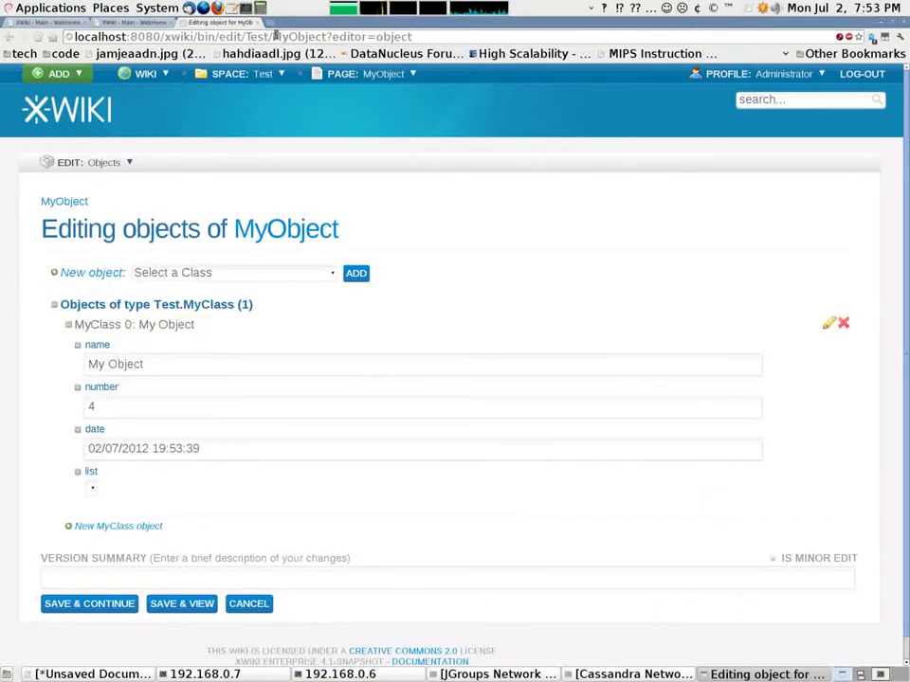
pyautogui.moveTo(274, 36); pyautogui.dragTo(411, 36)
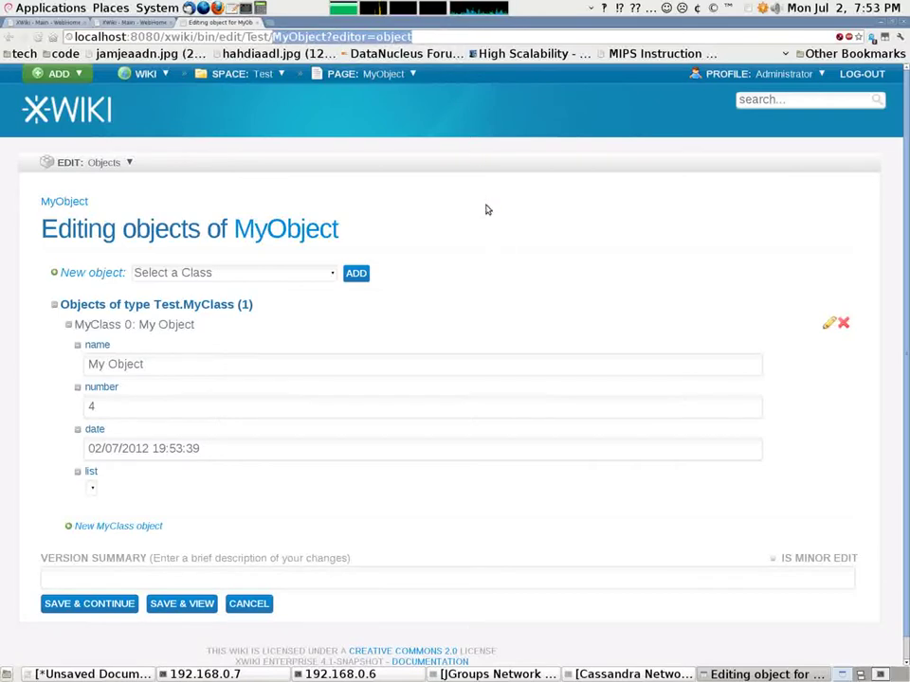
# Load the Test/Query page in the wiki source editor.
pyautogui.press('BackSpace')
pyautogui.write('Q')
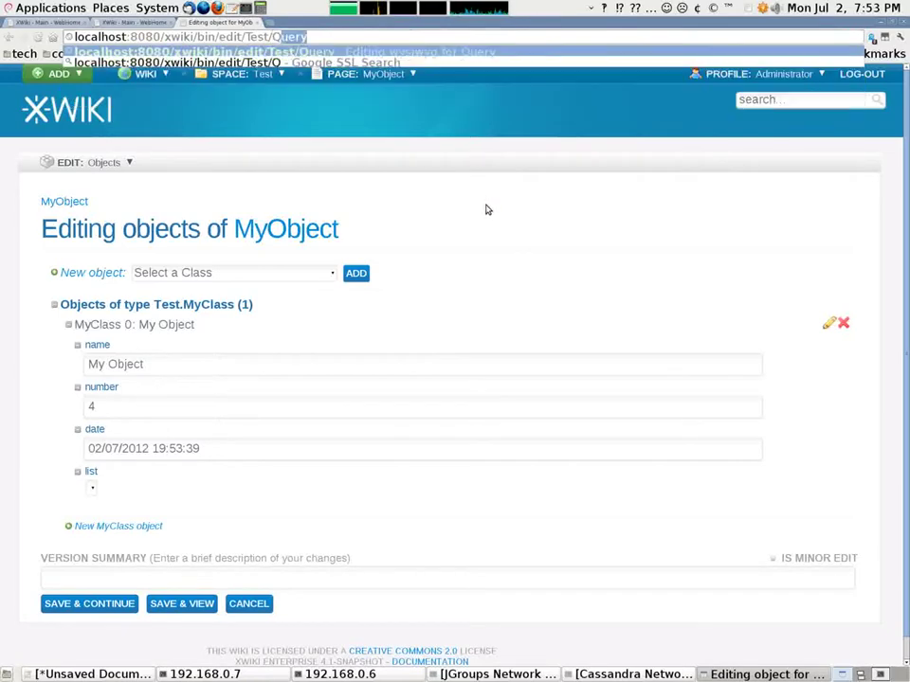
pyautogui.write('uery')
pyautogui.press('Return')
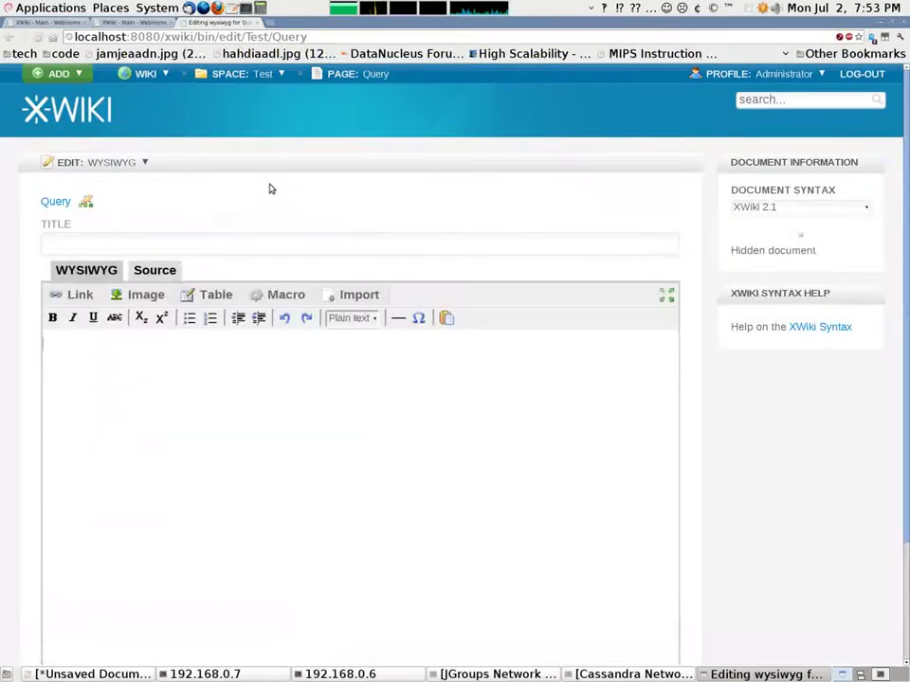
pyautogui.moveTo(91, 165)
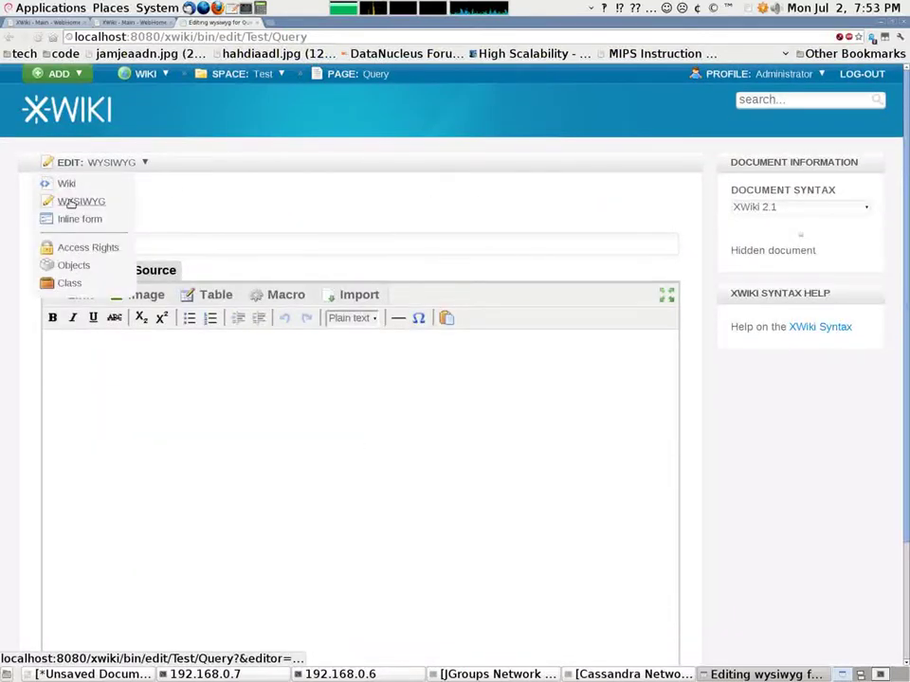
pyautogui.click(68, 185)
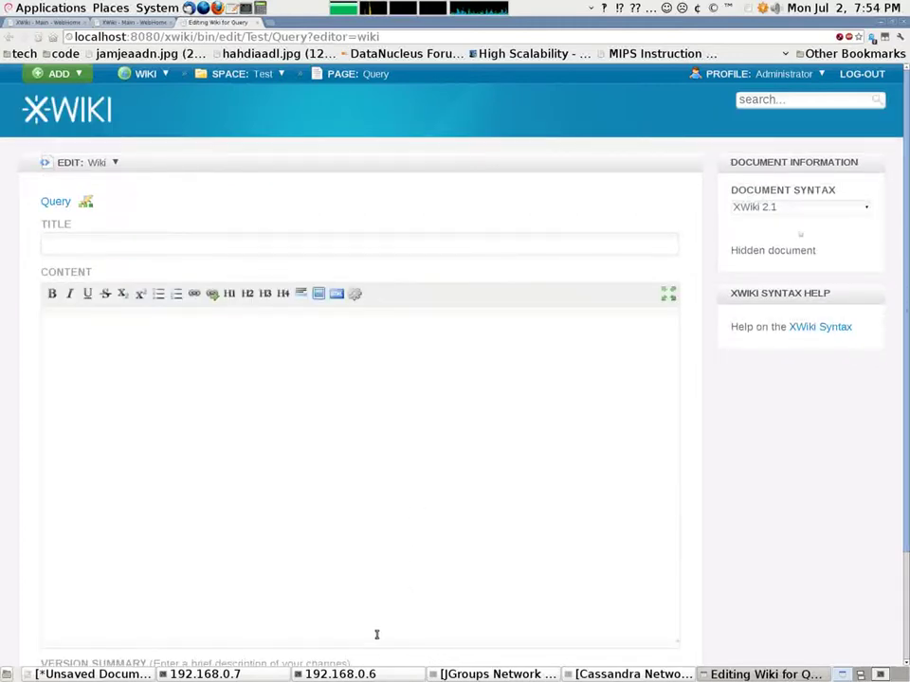
# Copy the Groovy script from gedit and paste it into the Query page content.
pyautogui.hotkey('alt', 'Tab')
pyautogui.hotkey('ctrl', 'a')
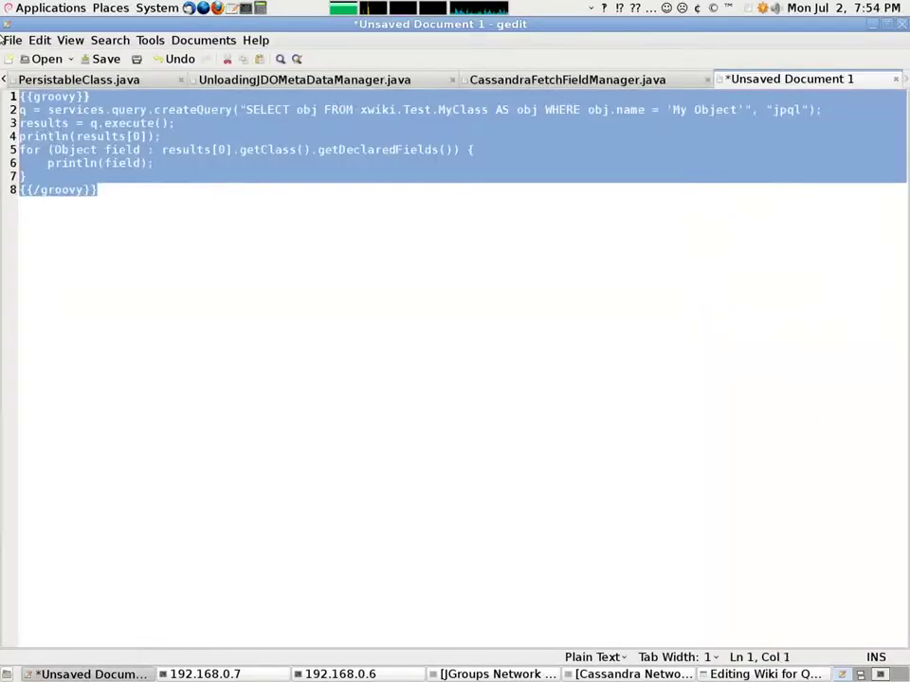
pyautogui.hotkey('ctrl', 'c')
pyautogui.hotkey('alt', 'Tab')
pyautogui.hotkey('ctrl', 'v')
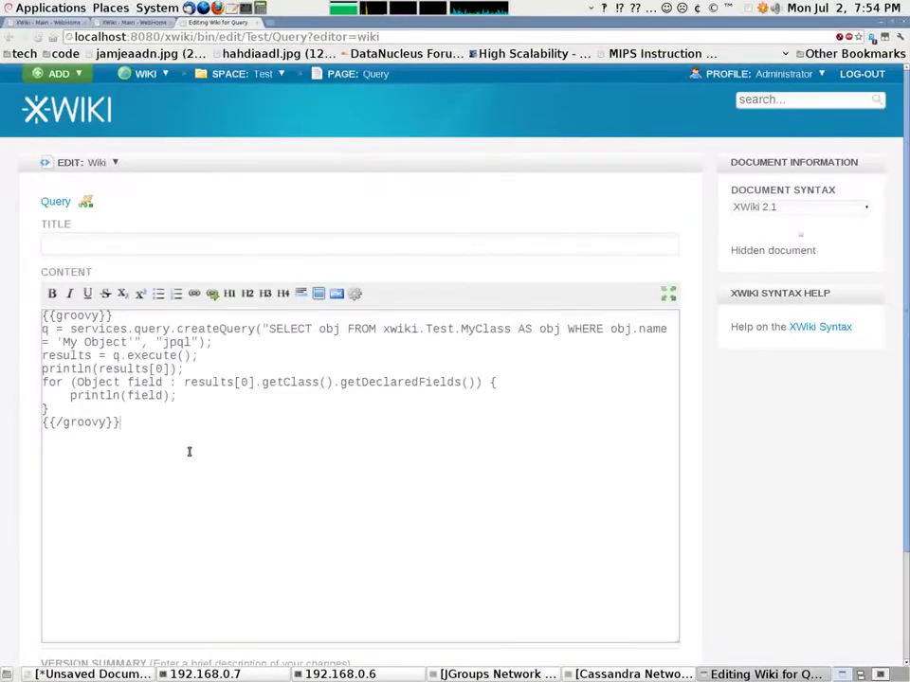
pyautogui.hotkey('ctrl', '+')
pyautogui.hotkey('ctrl', '+')
pyautogui.hotkey('ctrl', '+')
pyautogui.hotkey('ctrl', '+')
pyautogui.hotkey('ctrl', '+')
pyautogui.hotkey('ctrl', '+')
pyautogui.hotkey('ctrl', '-')
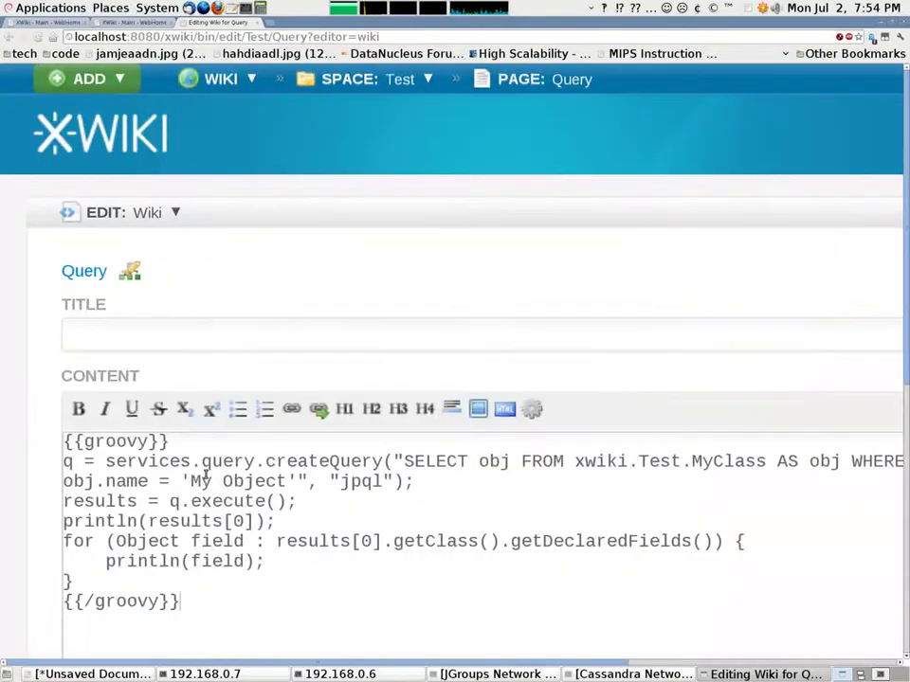
pyautogui.scroll(-3, 205, 474)
# Highlight the query string and the 'My Object' name in the pasted script.
pyautogui.moveTo(405, 320); pyautogui.dragTo(782, 320)
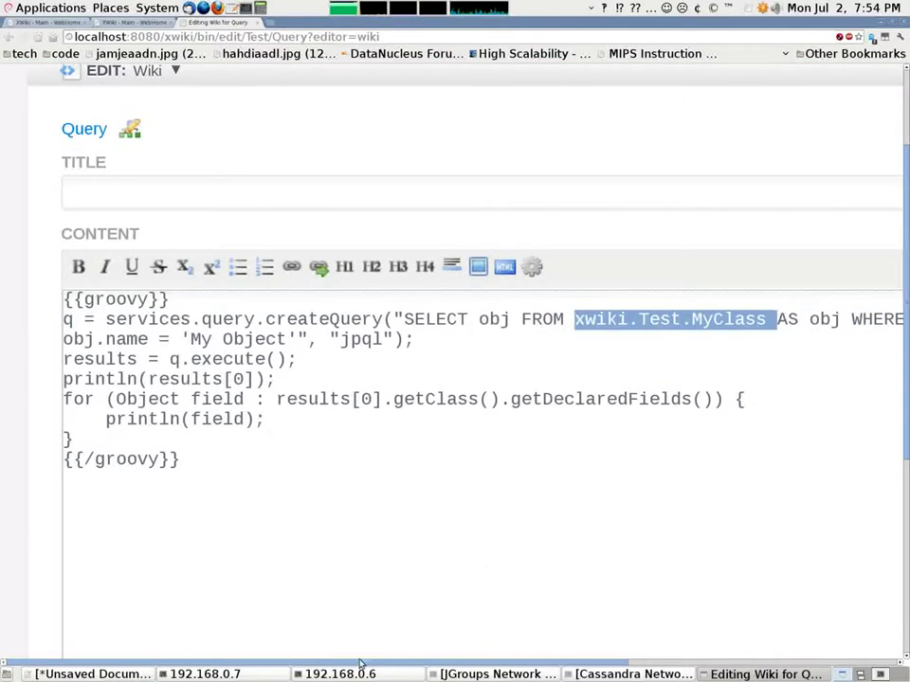
pyautogui.moveTo(360, 663); pyautogui.dragTo(392, 666)
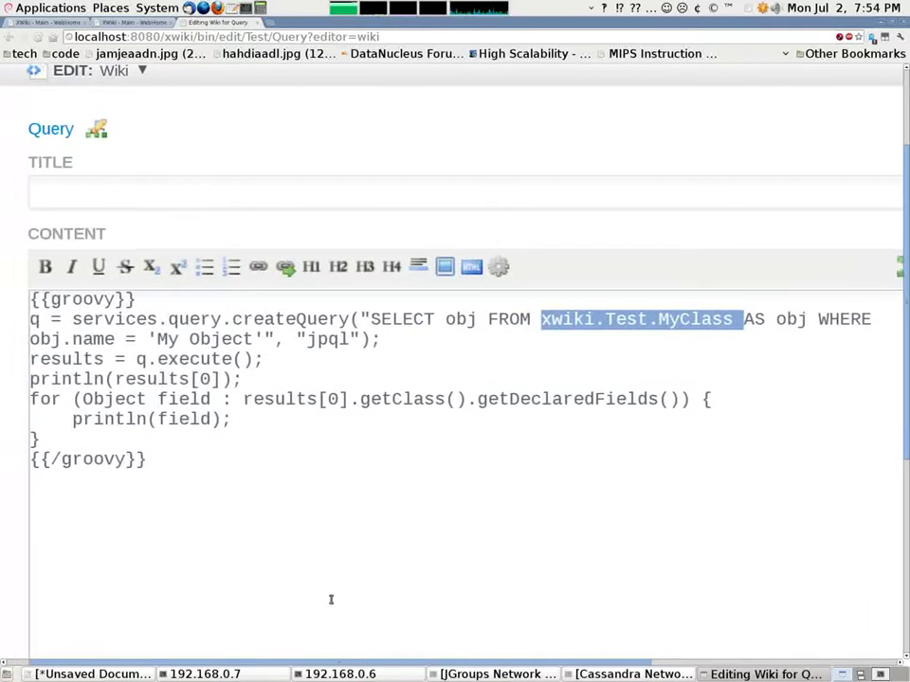
pyautogui.moveTo(157, 338); pyautogui.dragTo(262, 339)
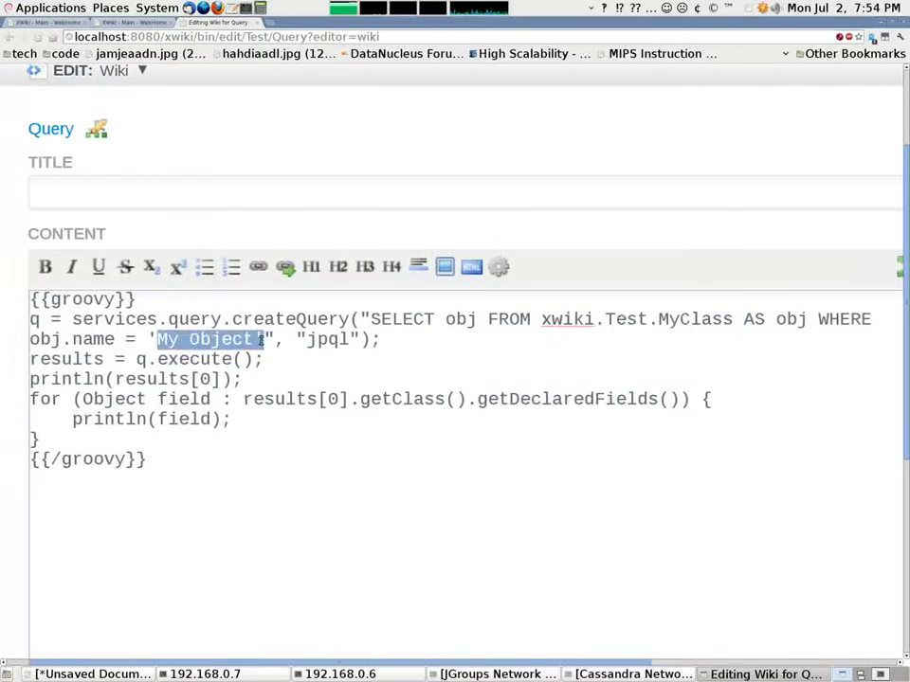
pyautogui.click(268, 339)
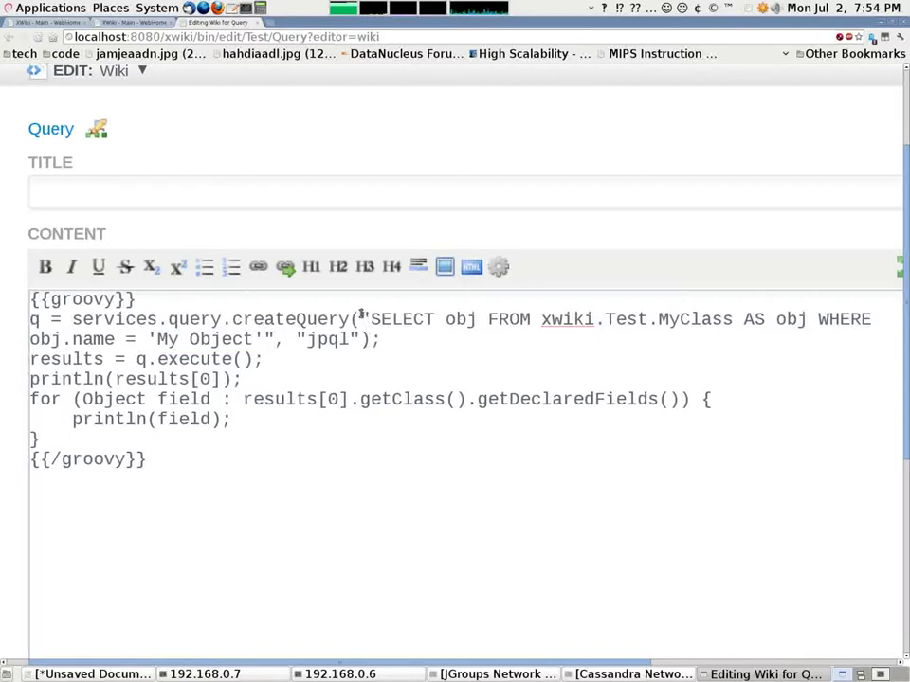
pyautogui.moveTo(360, 319); pyautogui.dragTo(373, 319)
pyautogui.click(352, 335)
pyautogui.click(370, 319)
# Point out the query execution, first-result println and field-printing lines.
pyautogui.click(31, 359)
pyautogui.moveTo(105, 378); pyautogui.dragTo(216, 379)
pyautogui.click(215, 379)
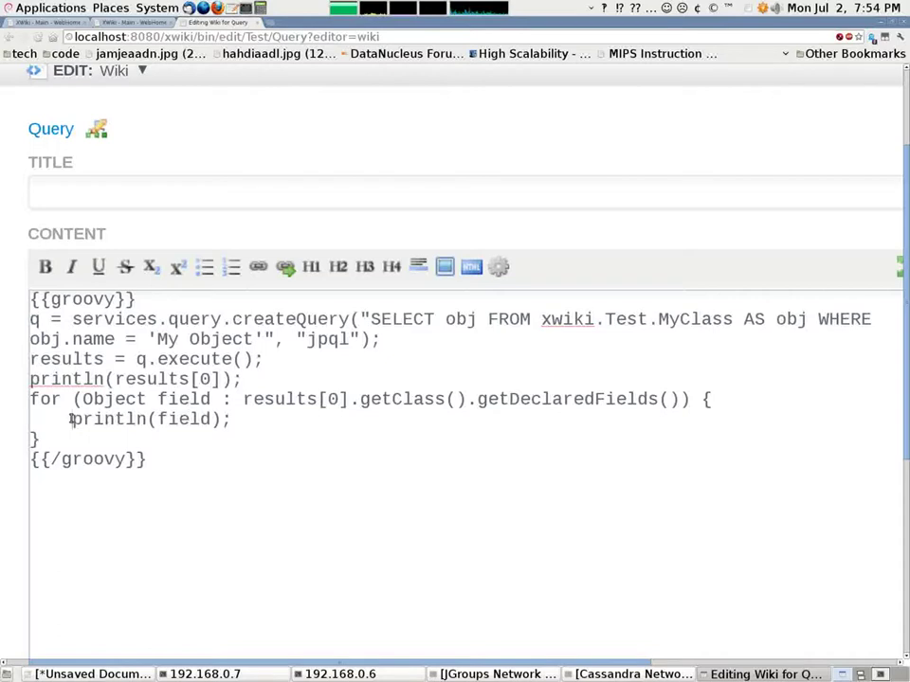
pyautogui.moveTo(71, 419); pyautogui.dragTo(233, 419)
pyautogui.click(309, 420)
pyautogui.scroll(-1, 309, 487)
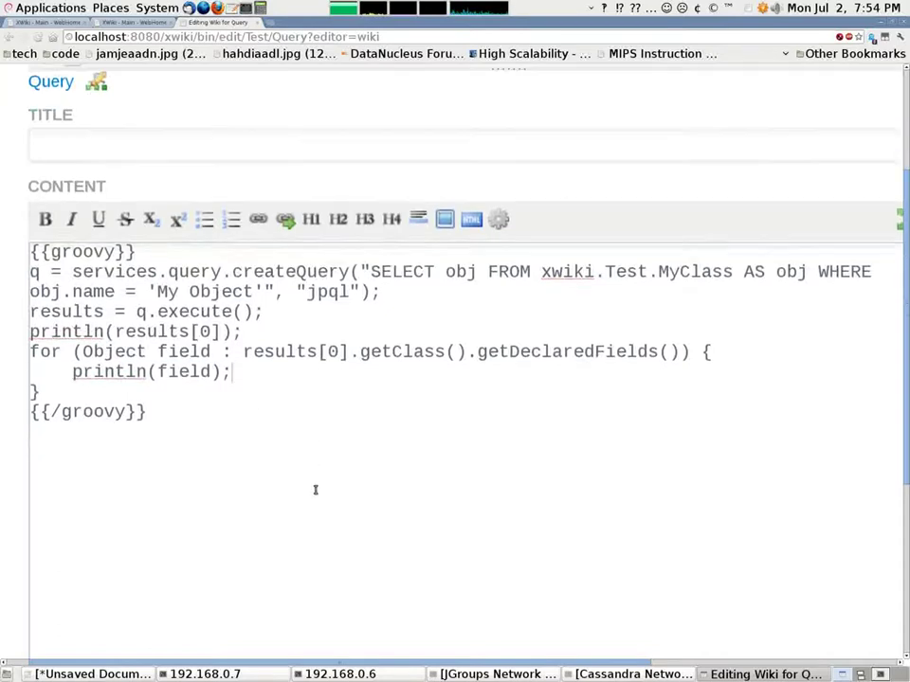
pyautogui.scroll(-5, 317, 488)
pyautogui.click(330, 632)
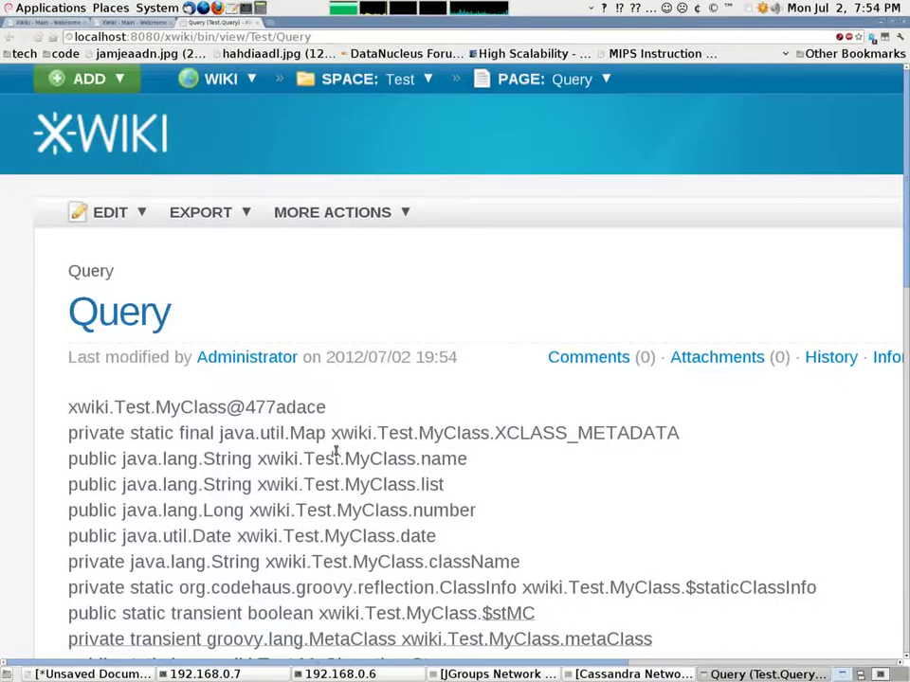
pyautogui.hotkey('ctrl', '-')
pyautogui.moveTo(59, 349); pyautogui.dragTo(271, 348)
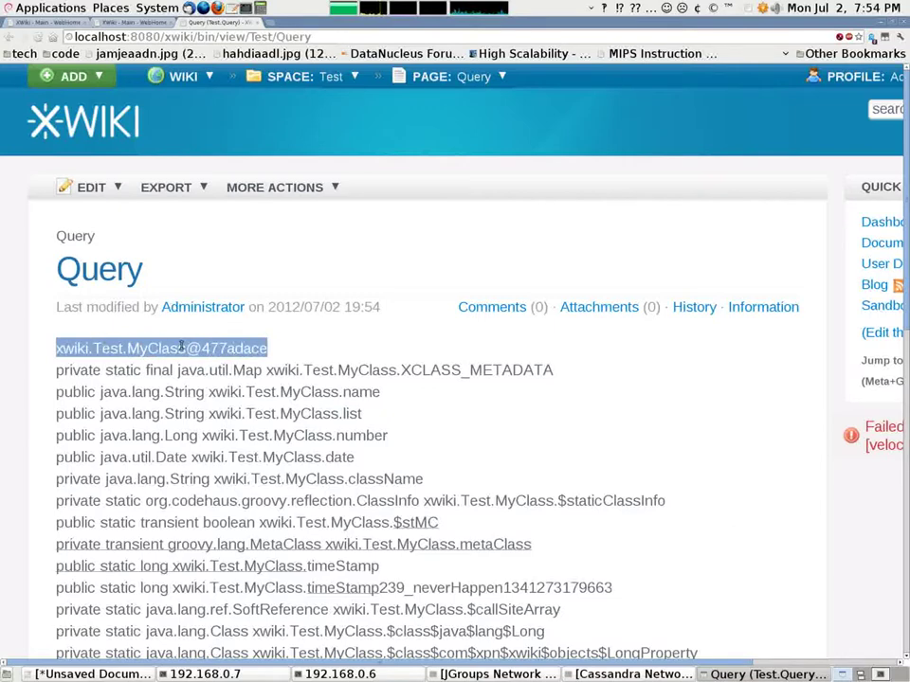
pyautogui.scroll(-2, 180, 366)
pyautogui.click(73, 292)
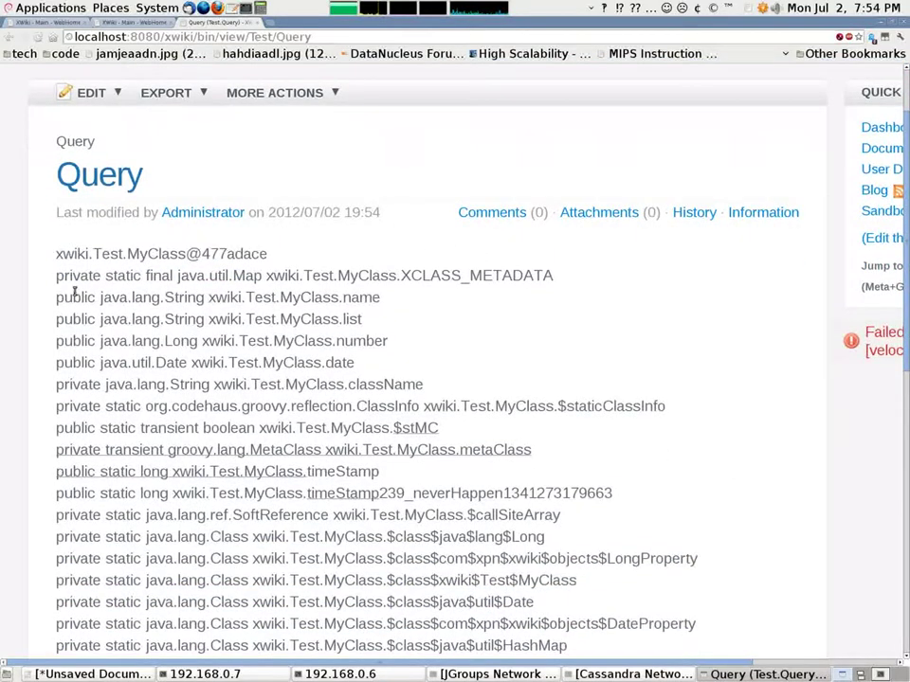
pyautogui.moveTo(59, 298); pyautogui.dragTo(384, 317)
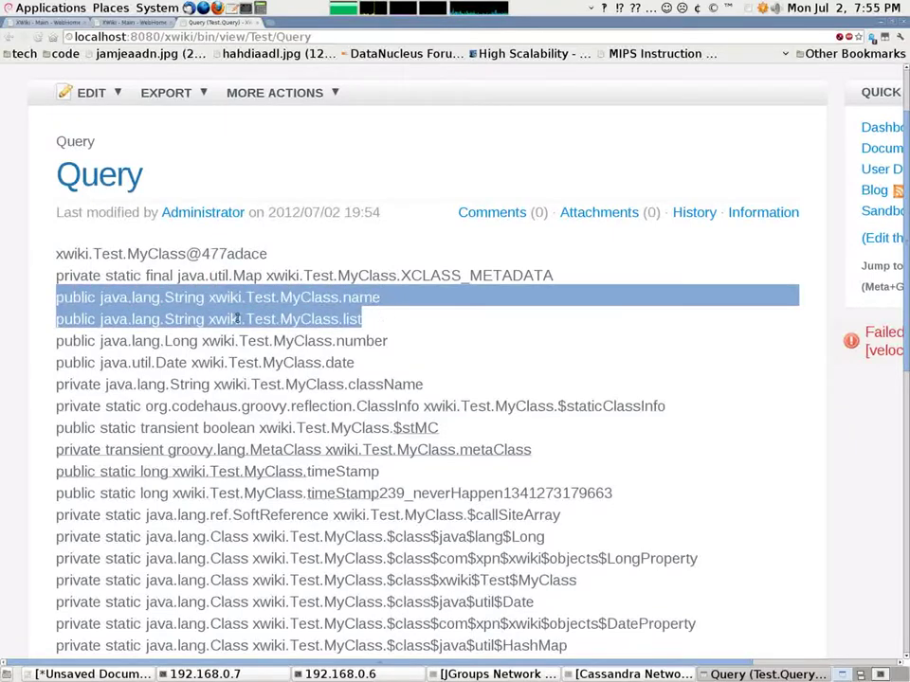
pyautogui.click(176, 320)
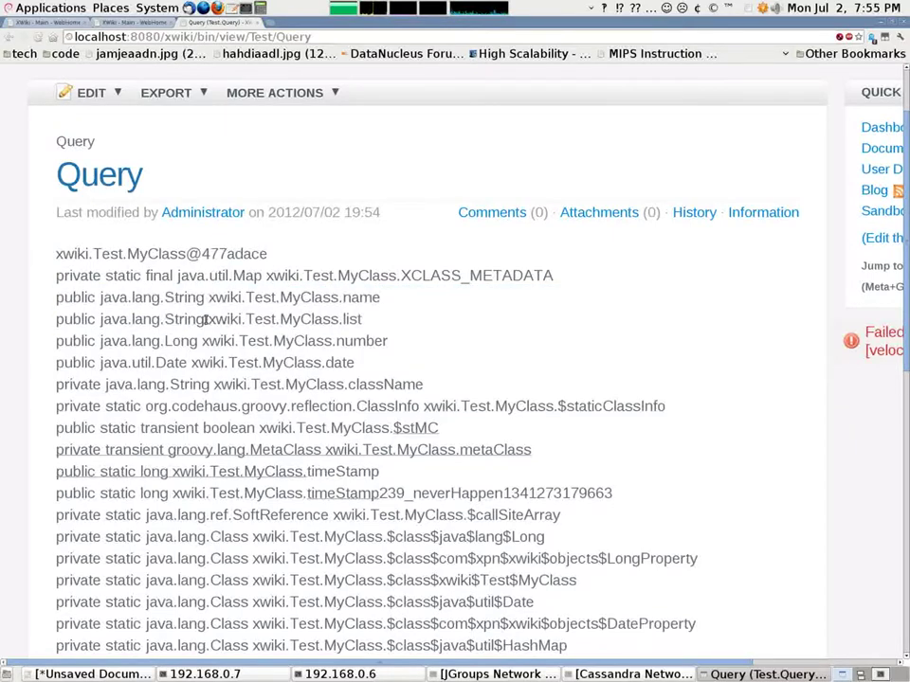
pyautogui.moveTo(205, 319); pyautogui.dragTo(376, 322)
pyautogui.click(56, 323)
pyautogui.click(164, 320)
pyautogui.moveTo(57, 341); pyautogui.dragTo(406, 353)
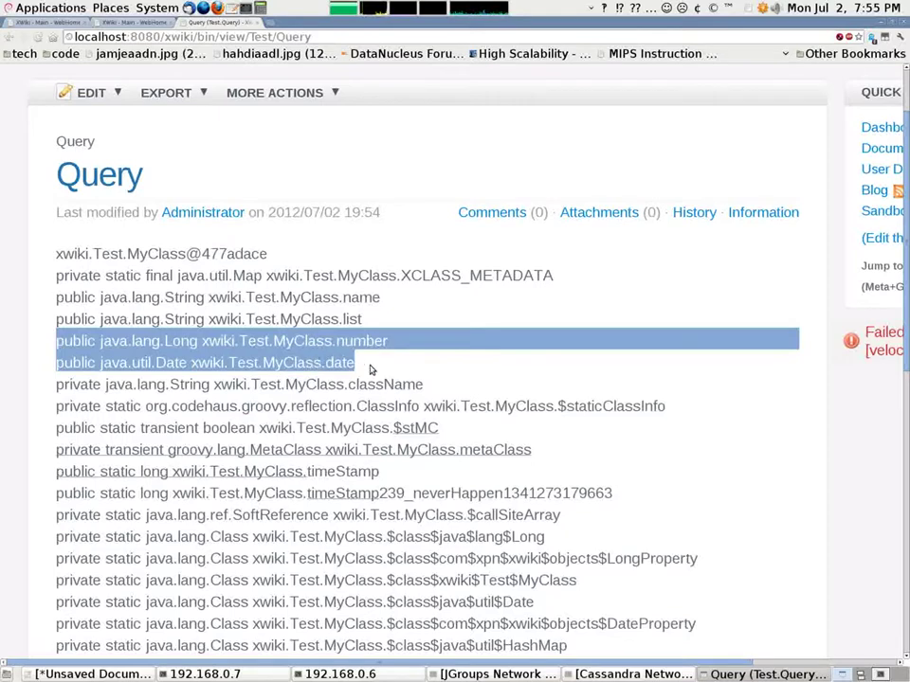
pyautogui.click(294, 360)
pyautogui.scroll(1, 237, 300)
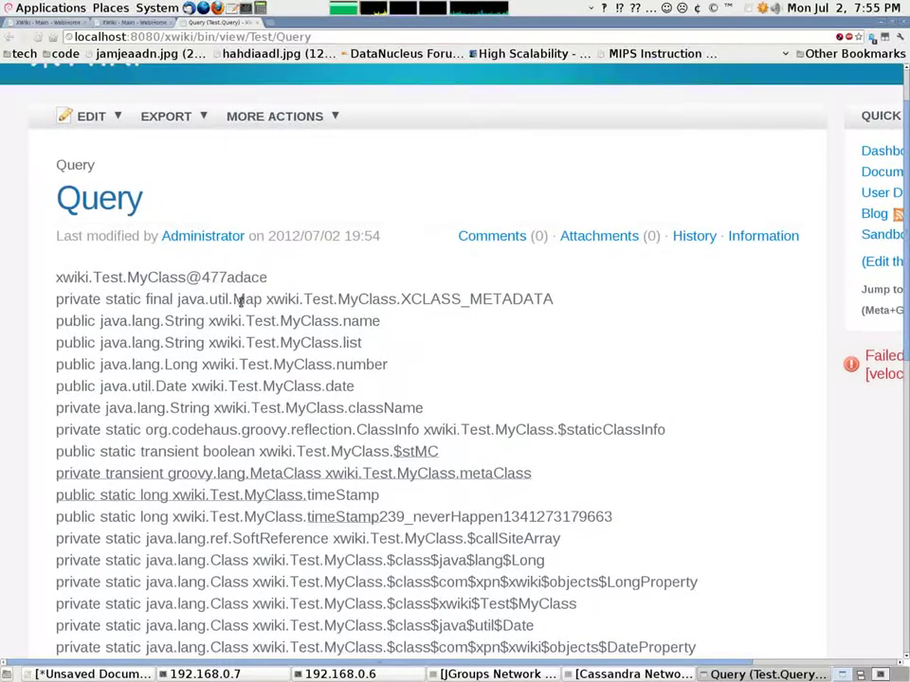
pyautogui.scroll(-6, 240, 300)
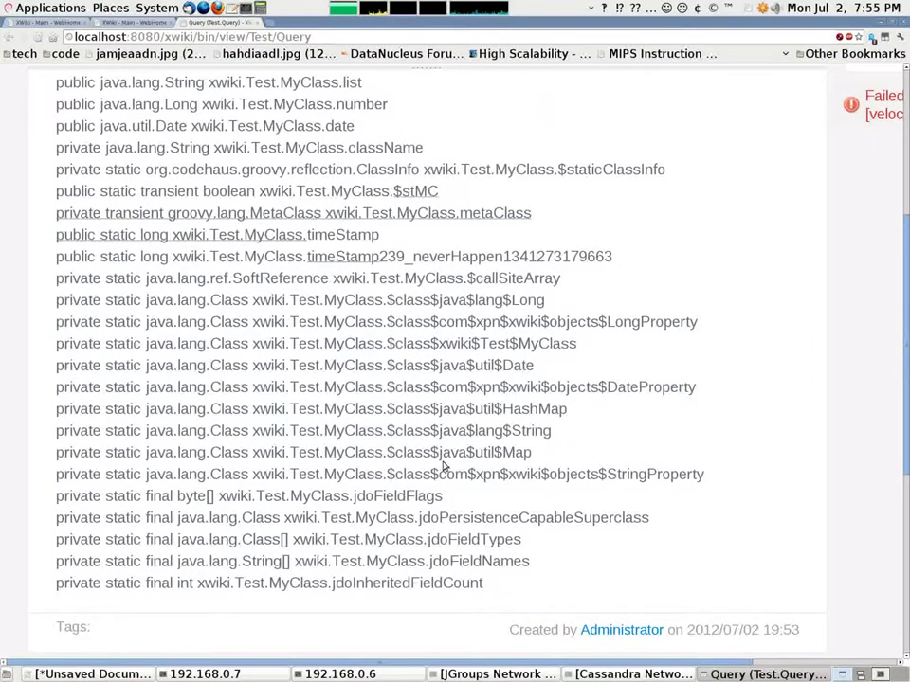
pyautogui.moveTo(704, 476); pyautogui.dragTo(94, 320)
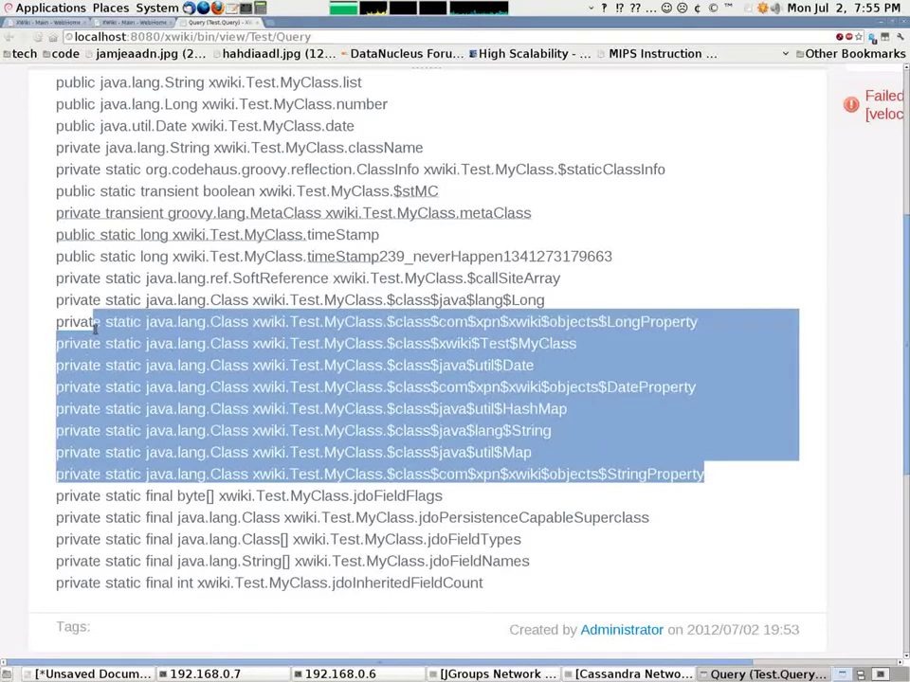
pyautogui.click(71, 379)
pyautogui.moveTo(483, 583); pyautogui.dragTo(161, 518)
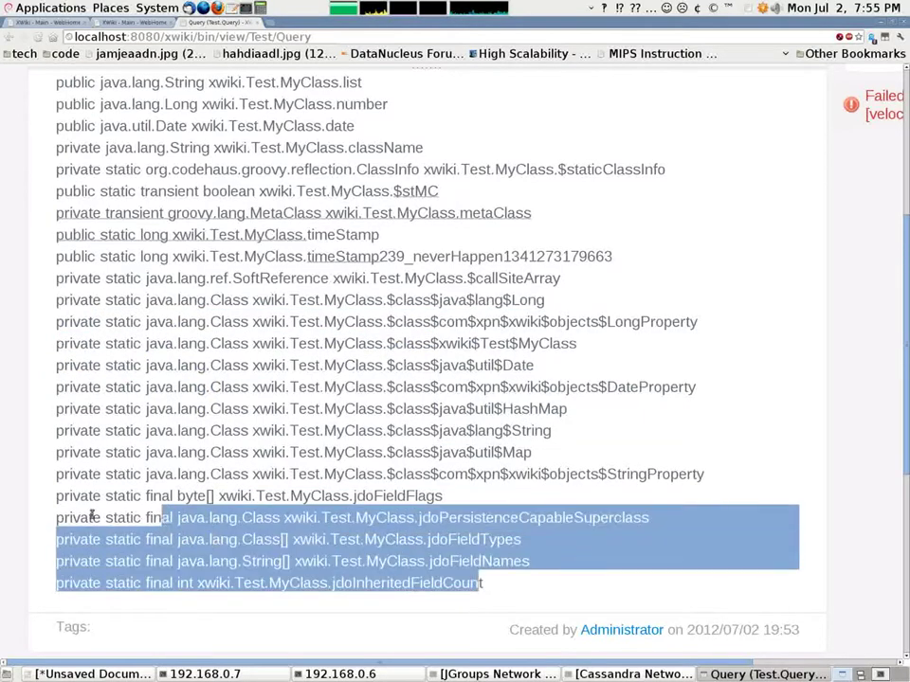
pyautogui.click(73, 505)
pyautogui.moveTo(52, 503); pyautogui.dragTo(616, 587)
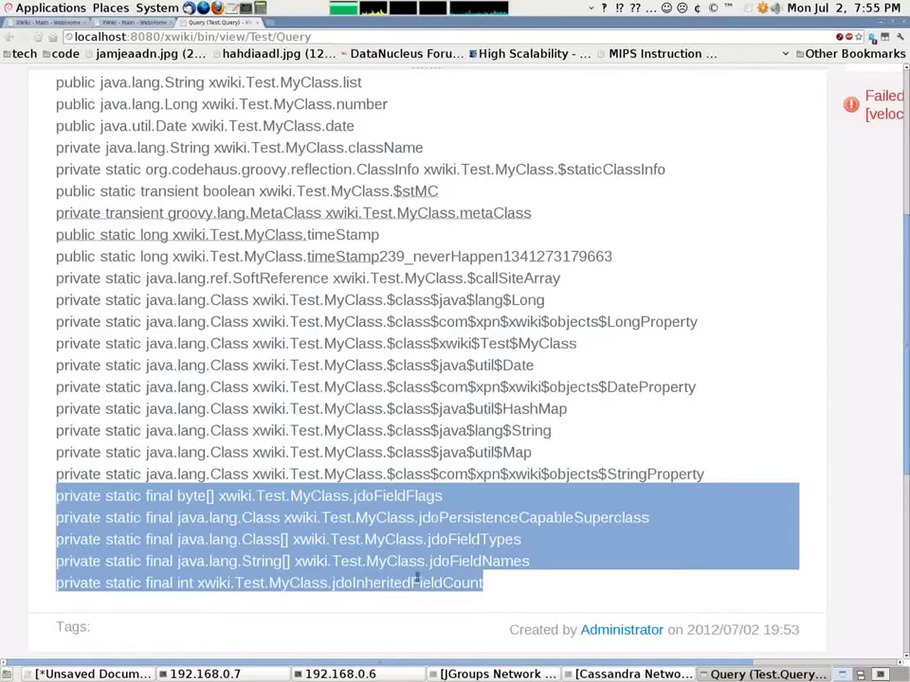
pyautogui.scroll(6, 123, 494)
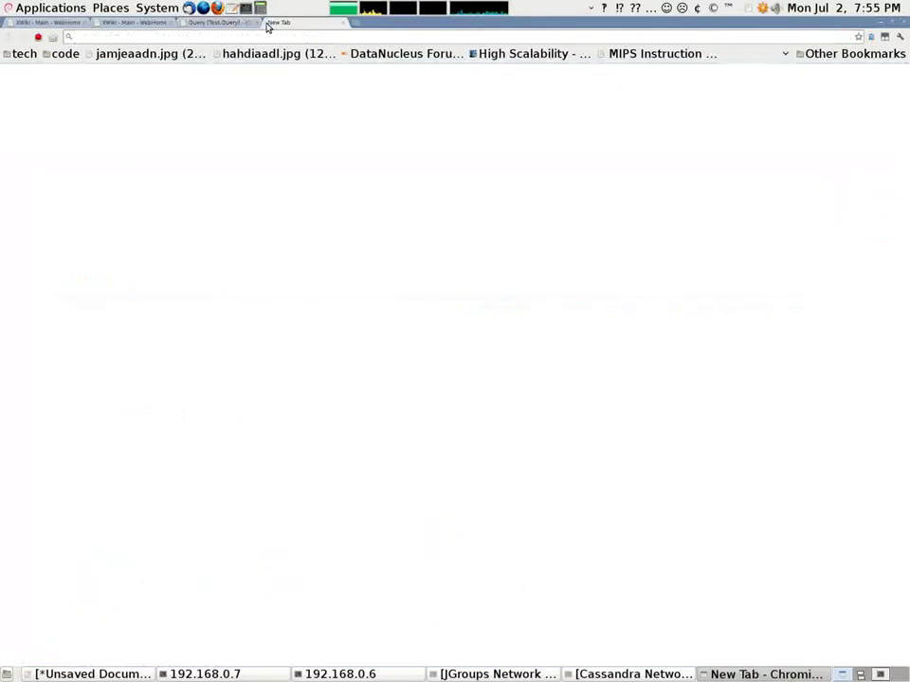
# Open Test/MyClass in a new tab using the copied Test space URL, then Edit > Class.
pyautogui.click(263, 23)
pyautogui.click(244, 28)
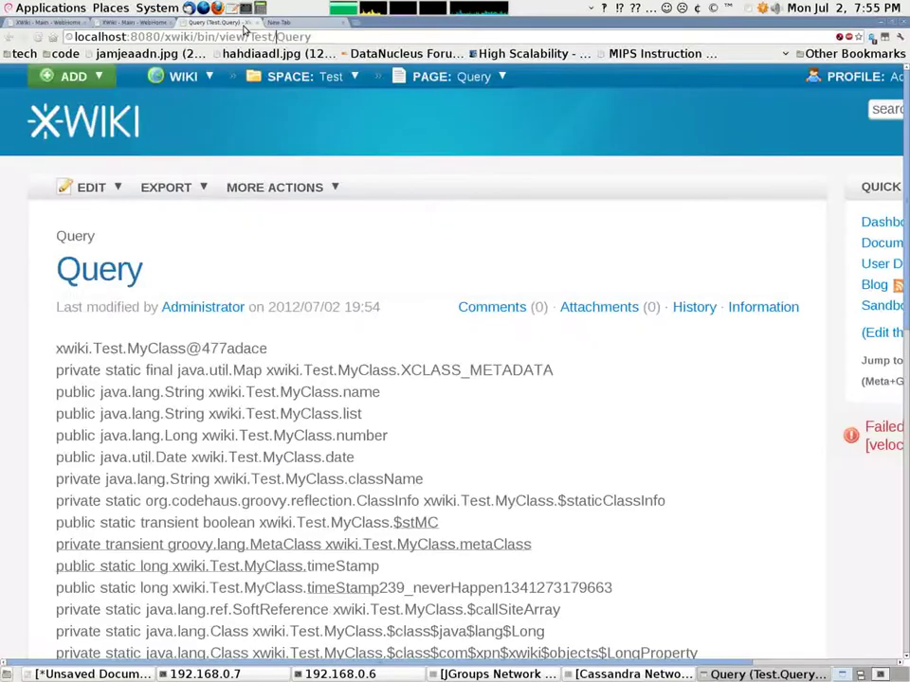
pyautogui.moveTo(273, 36); pyautogui.dragTo(68, 36)
pyautogui.hotkey('ctrl', 'c')
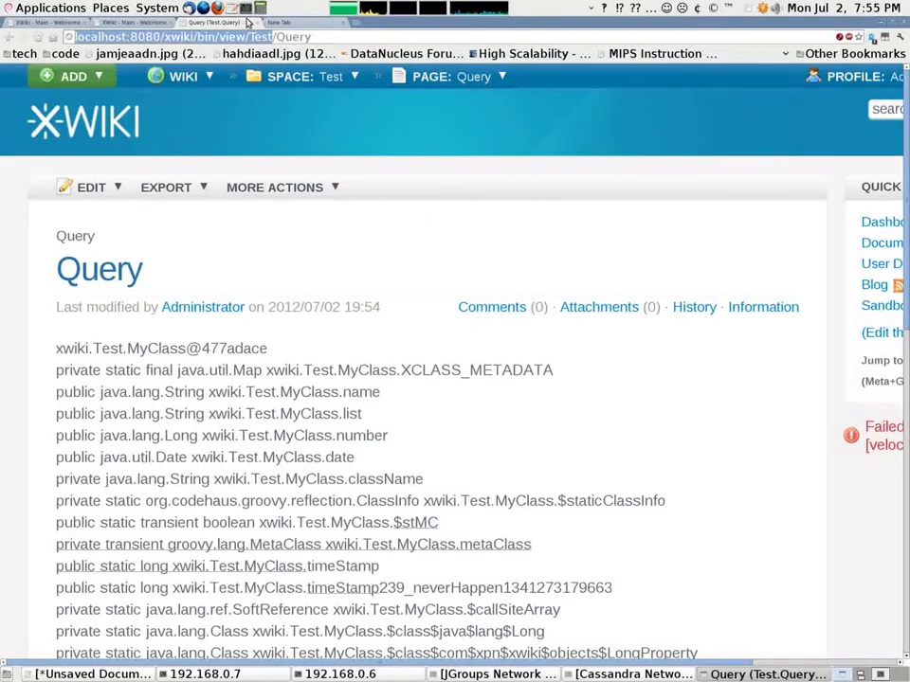
pyautogui.click(284, 23)
pyautogui.middleClick(277, 38)
pyautogui.write('/')
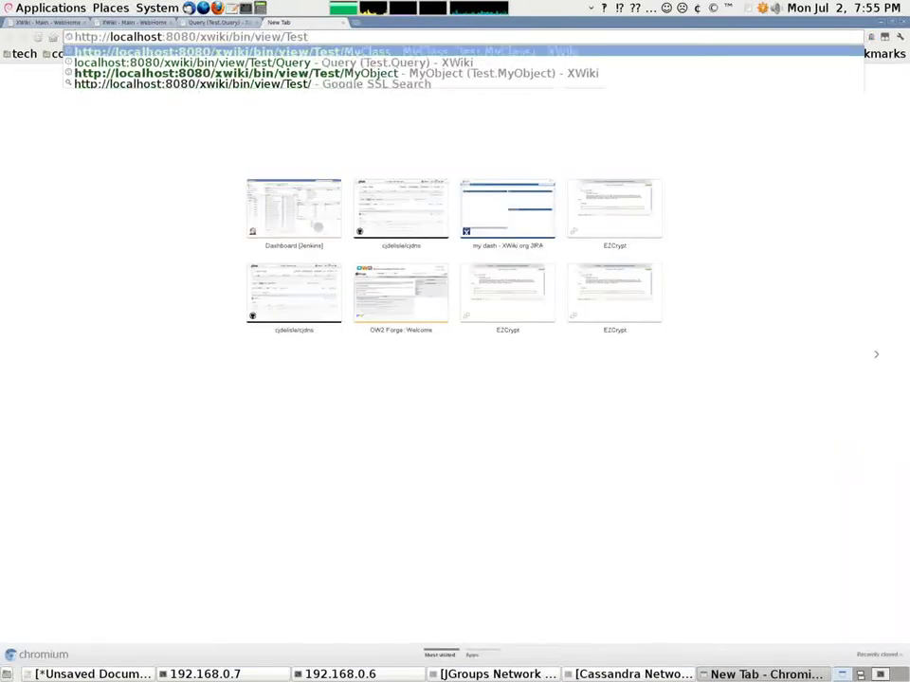
pyautogui.write('MyClass')
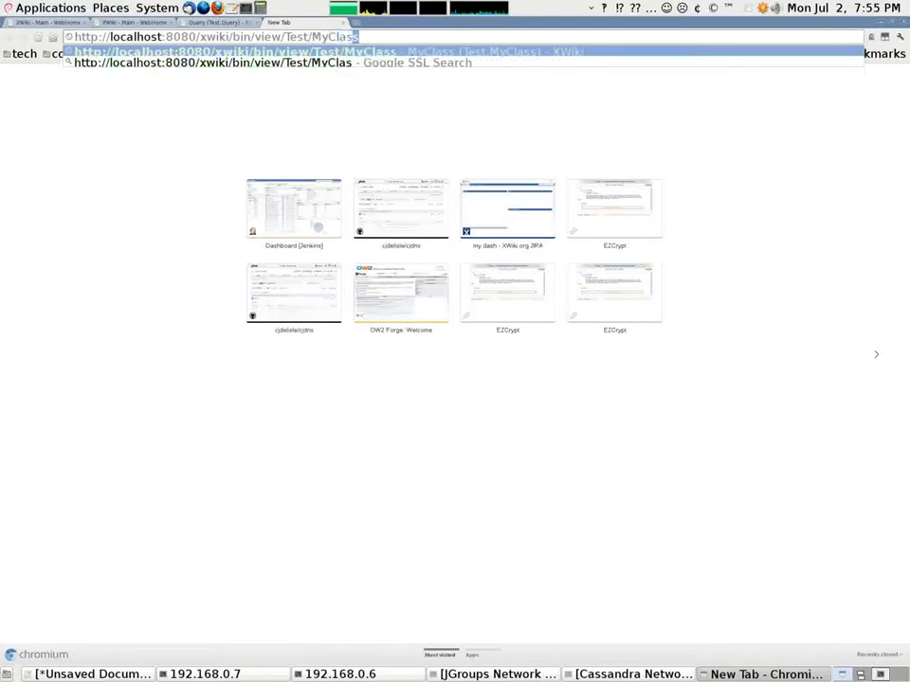
pyautogui.press('Return')
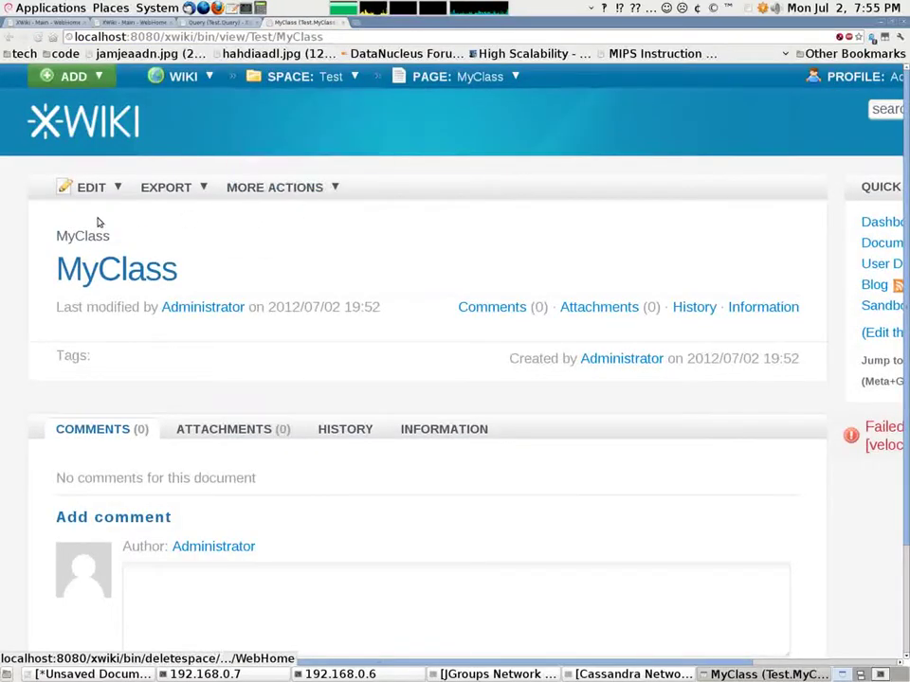
pyautogui.moveTo(63, 193)
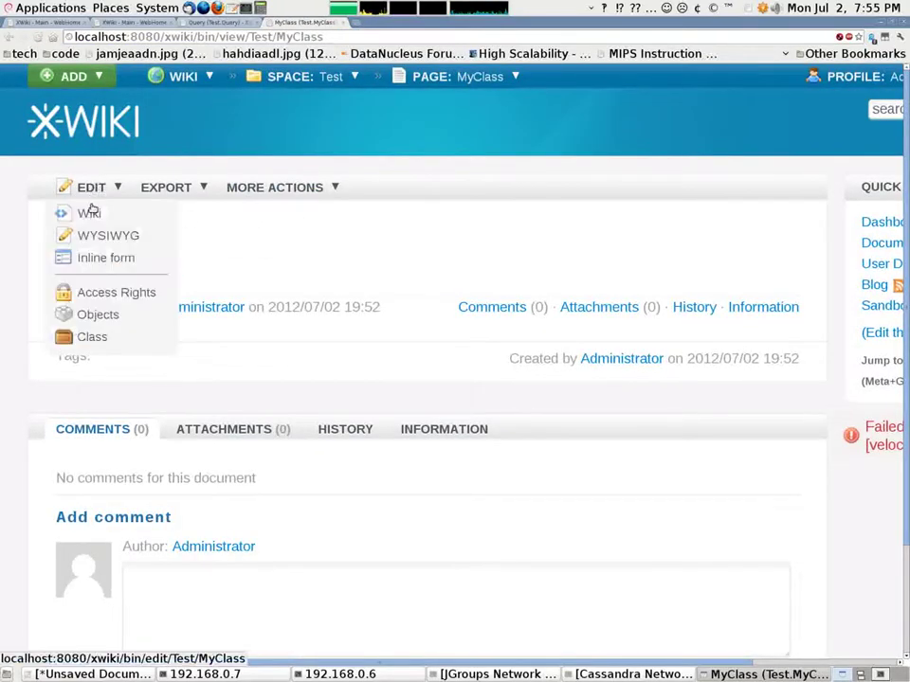
pyautogui.click(71, 337)
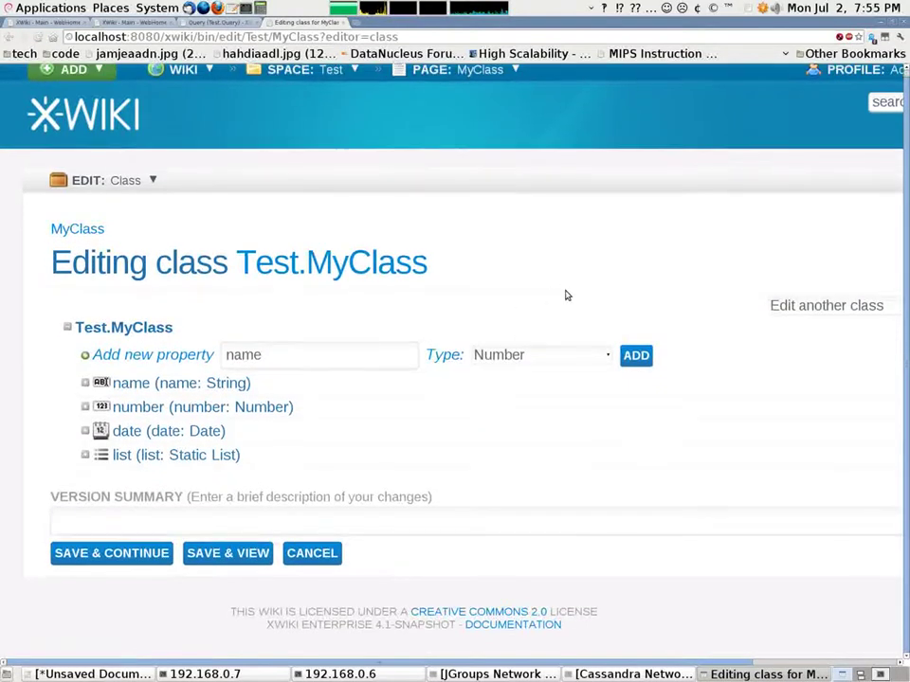
# Name a new Test.MyClass property canWeAddProperties, make it Boolean, and add it.
pyautogui.click(346, 355)
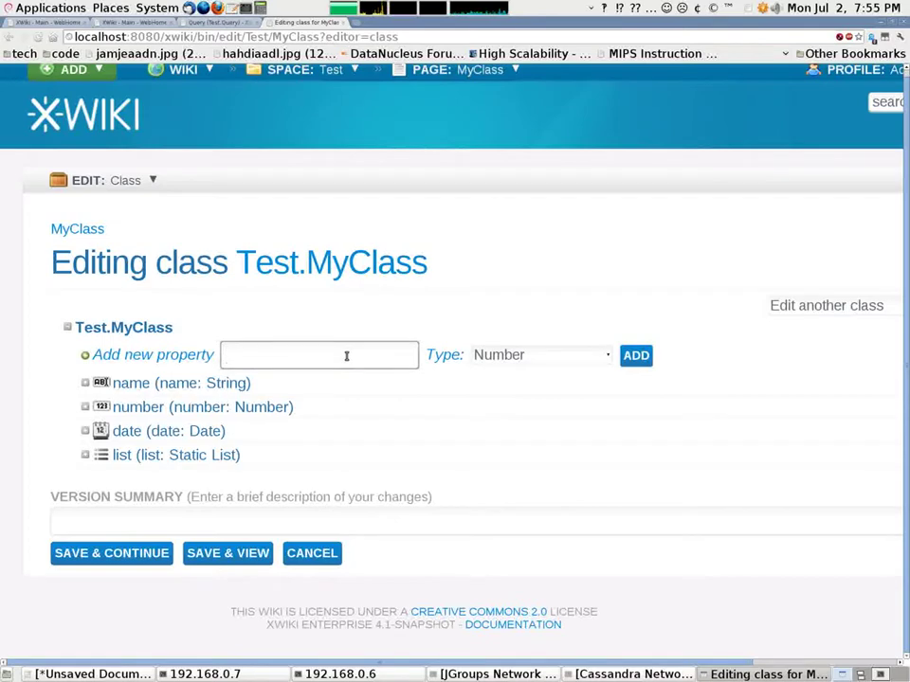
pyautogui.write('canWeAddProperty')
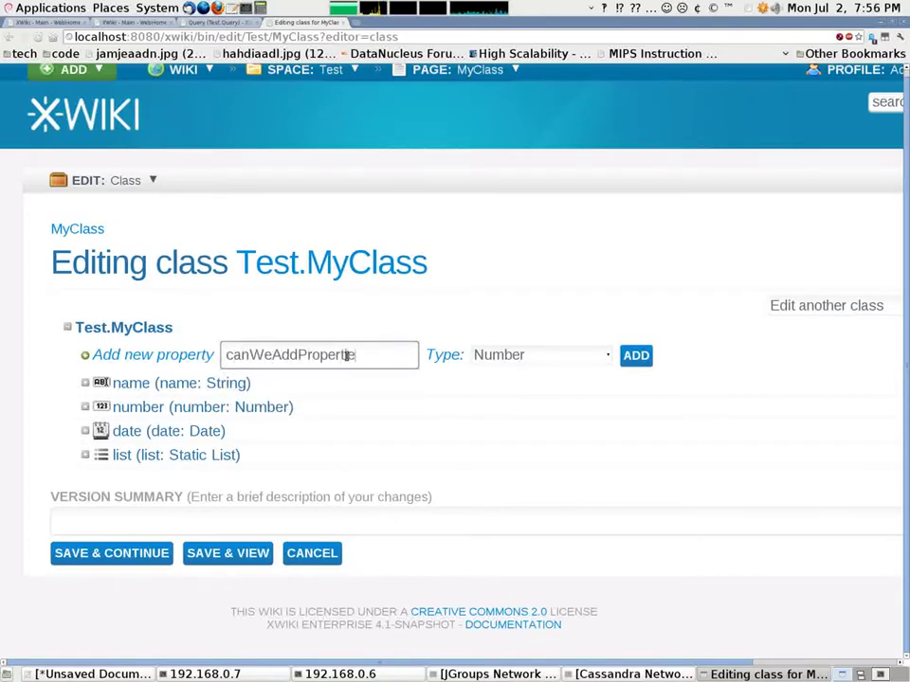
pyautogui.write('s')
pyautogui.click(542, 355)
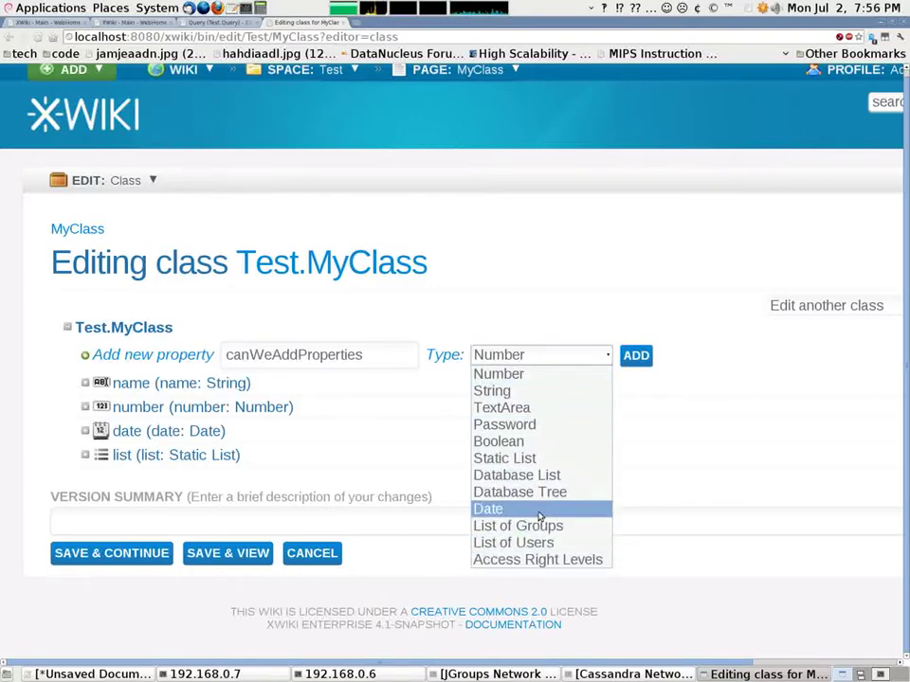
pyautogui.click(502, 442)
pyautogui.click(634, 356)
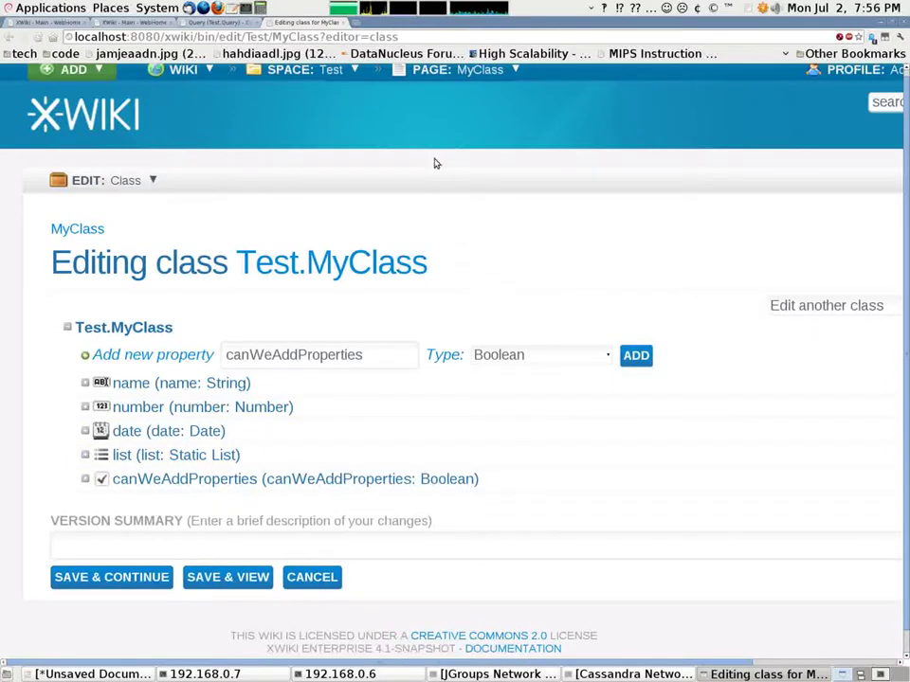
# Load Test/MyObject and open its objects editor.
pyautogui.moveTo(273, 36); pyautogui.dragTo(399, 36)
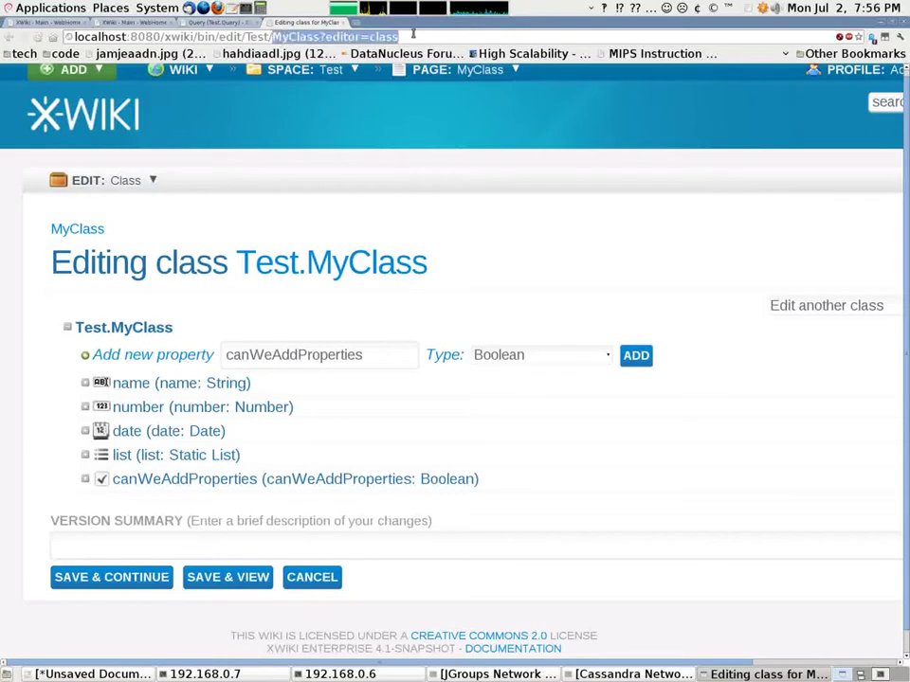
pyautogui.moveTo(463, 175)
pyautogui.write('MyO')
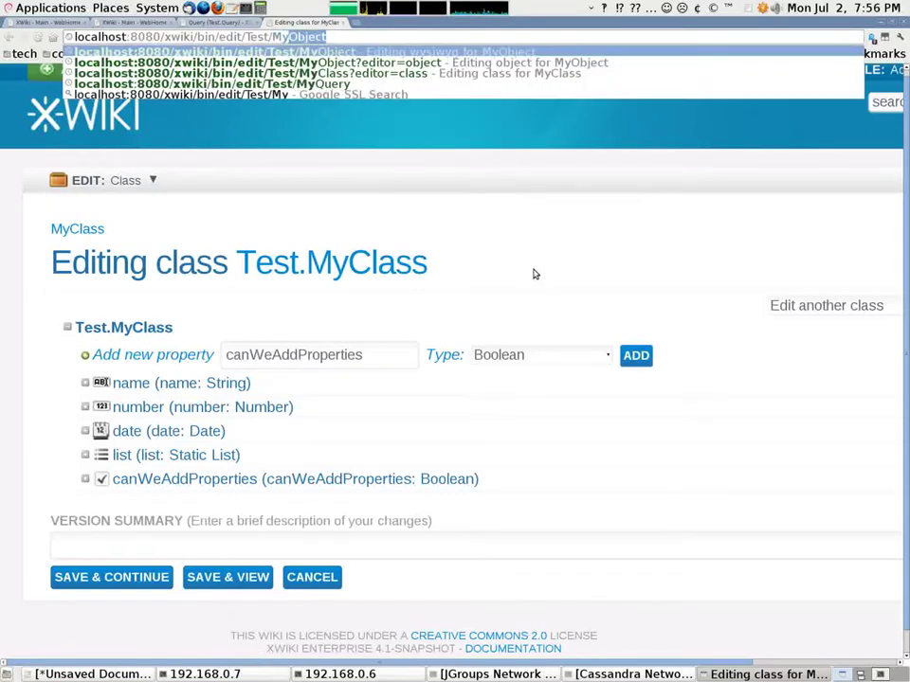
pyautogui.write('bject')
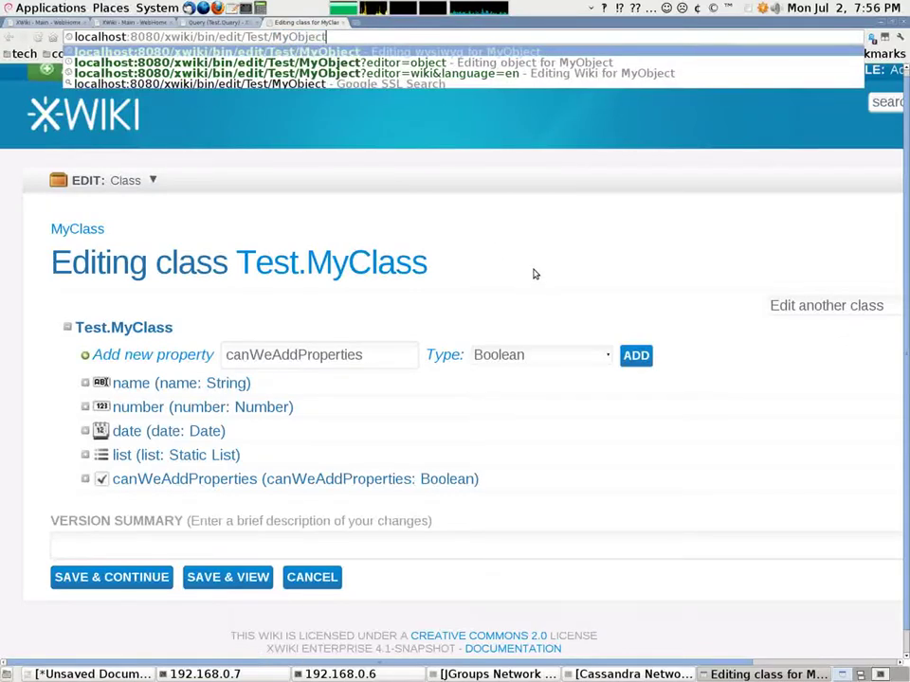
pyautogui.press('Return')
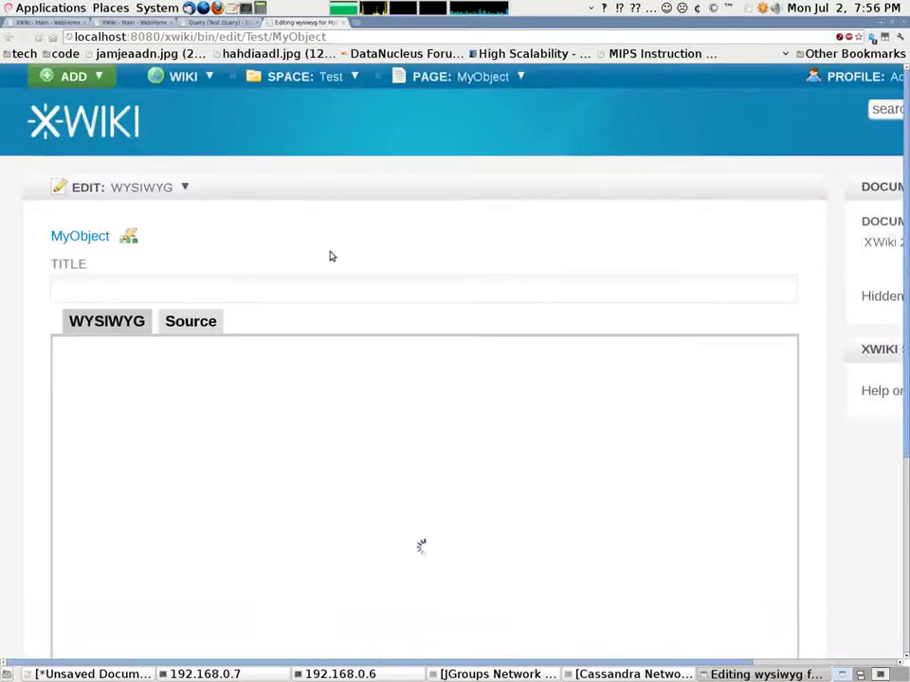
pyautogui.moveTo(123, 189)
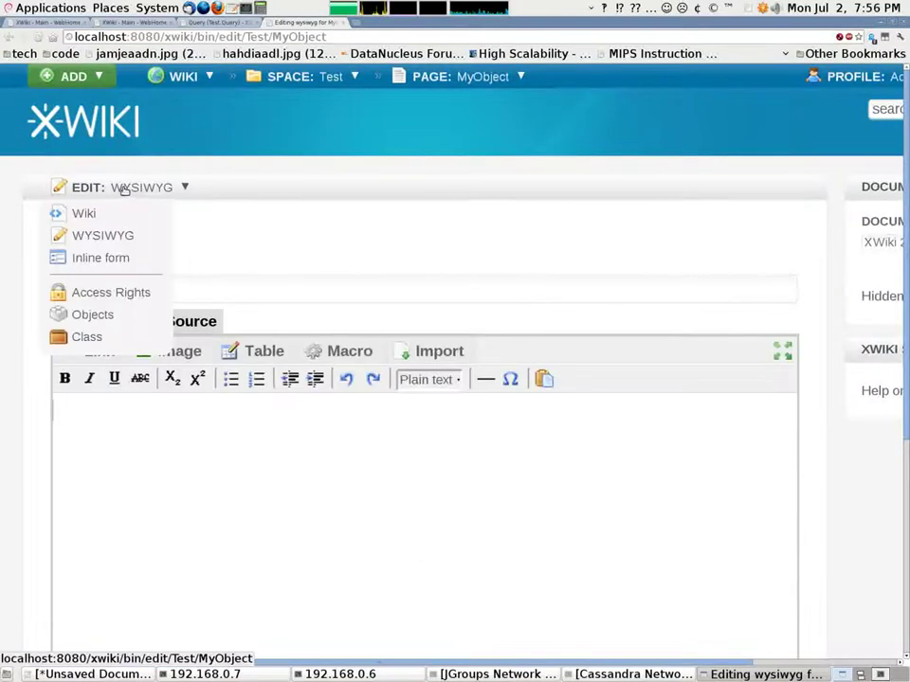
pyautogui.click(95, 315)
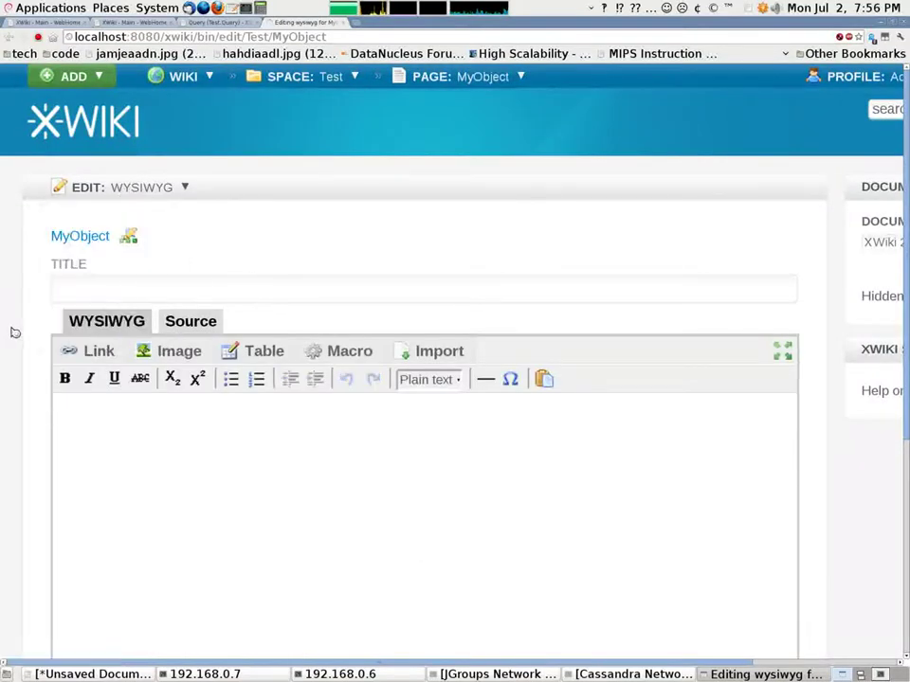
# Set canWeAddProperties to Yes on the MyClass object and Save & View.
pyautogui.scroll(-2, 29, 361)
pyautogui.scroll(-1, 29, 362)
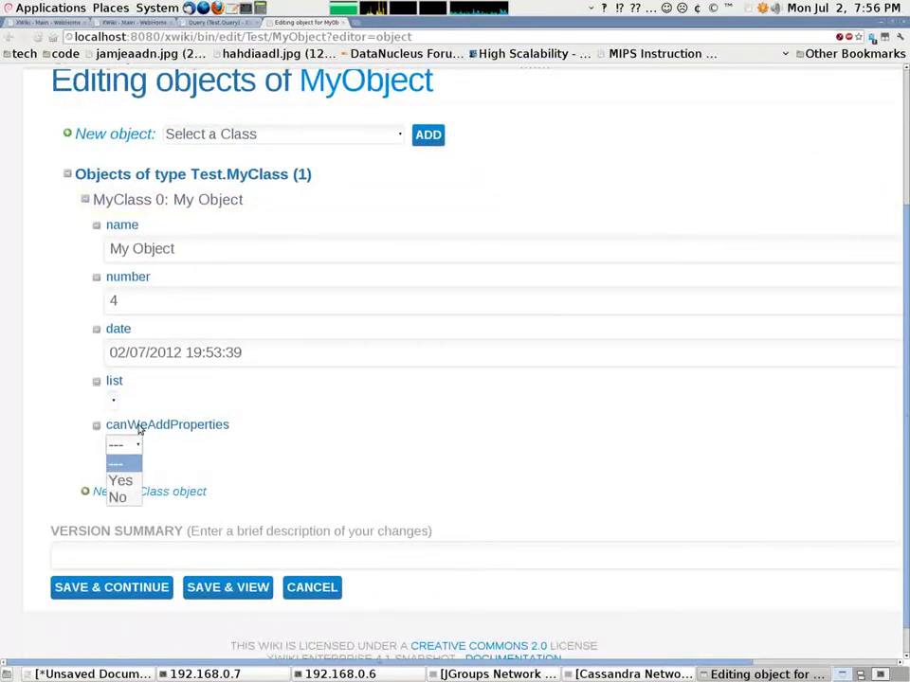
pyautogui.click(120, 480)
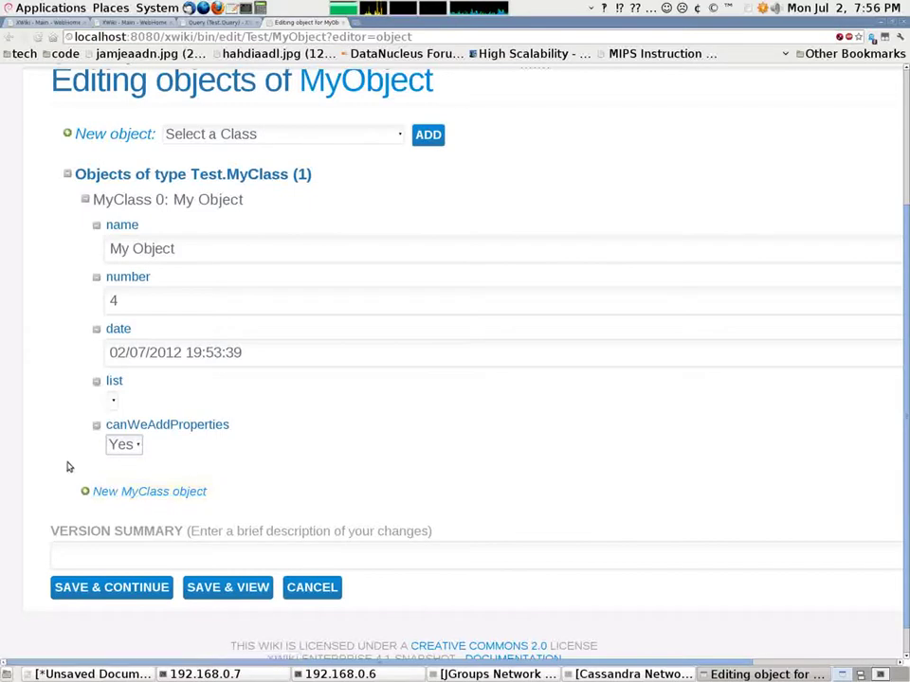
pyautogui.click(219, 587)
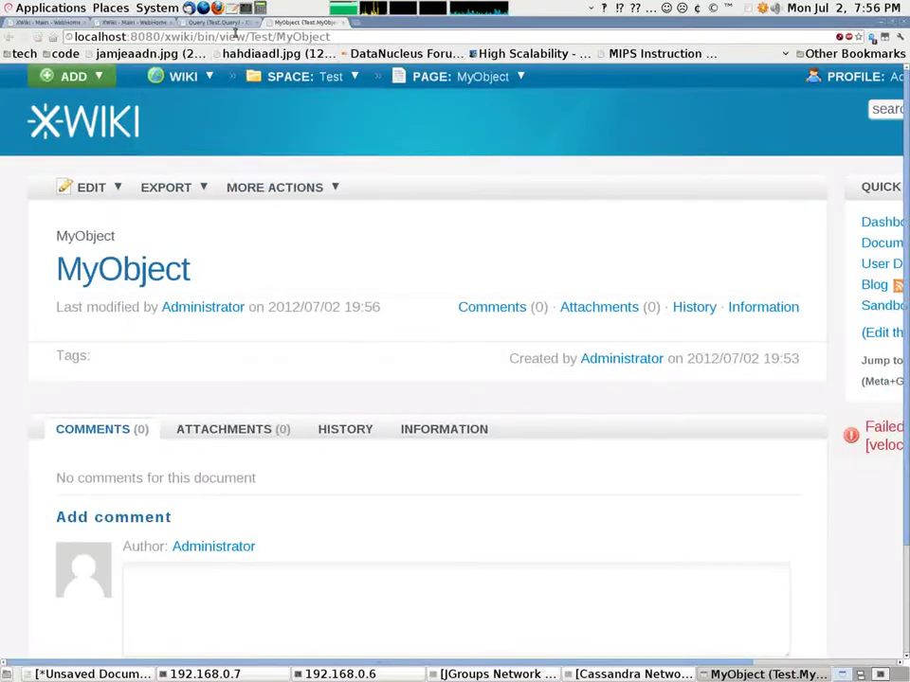
pyautogui.click(227, 23)
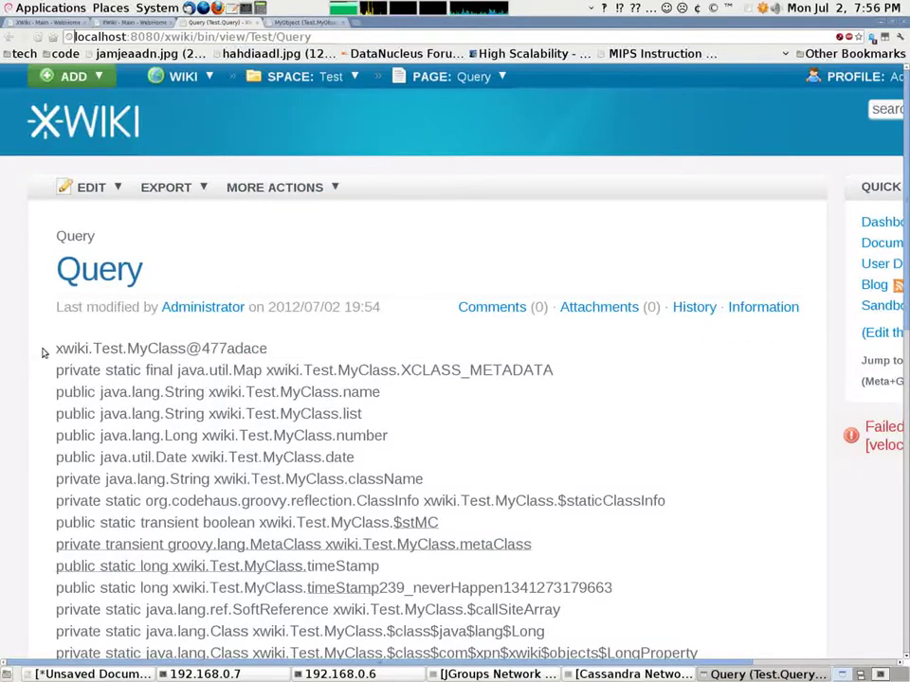
pyautogui.moveTo(201, 349); pyautogui.dragTo(219, 349)
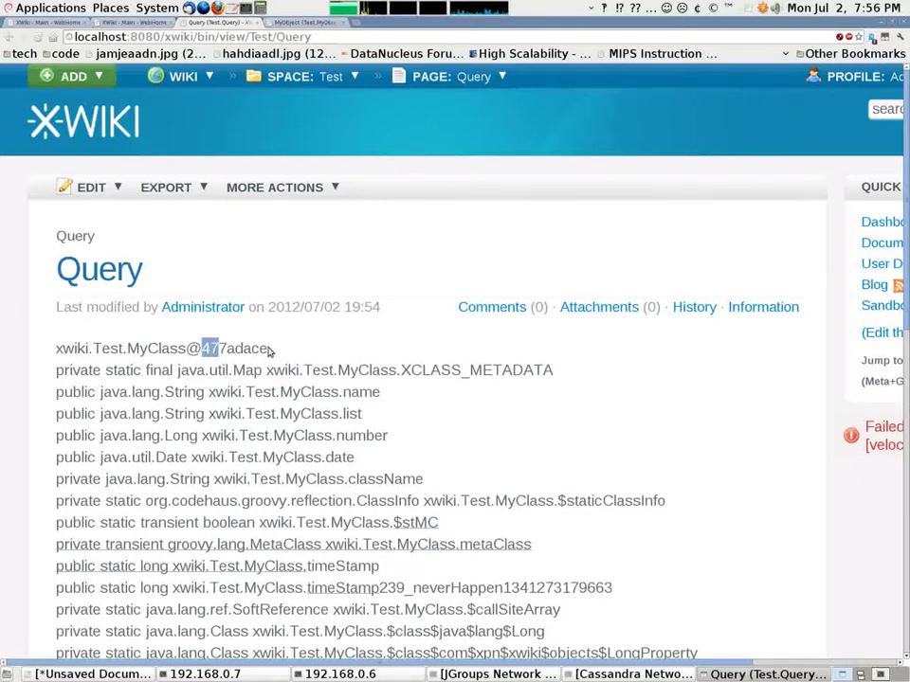
pyautogui.click(268, 350)
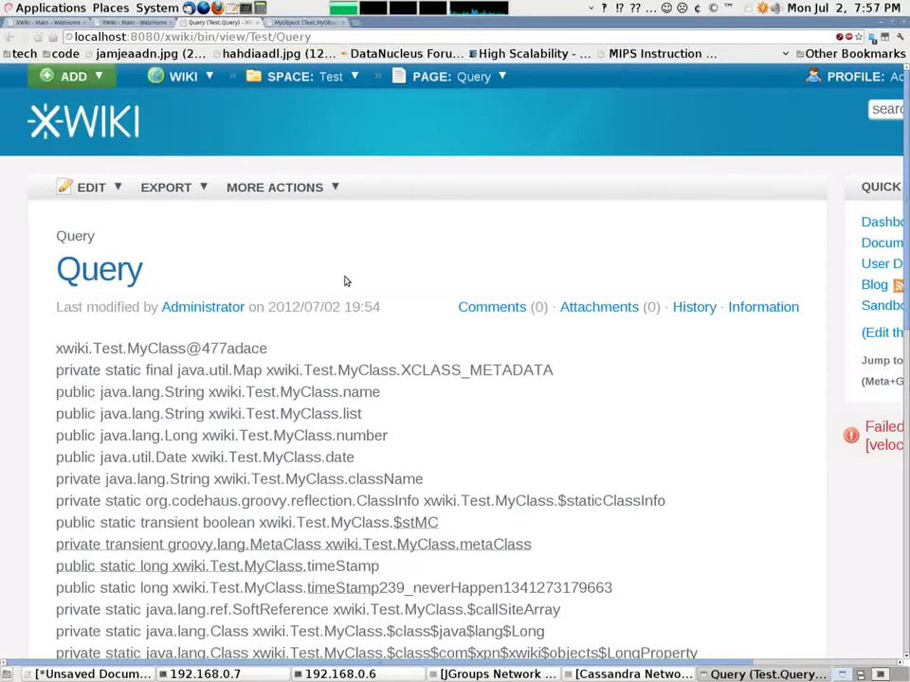
pyautogui.press('F5')
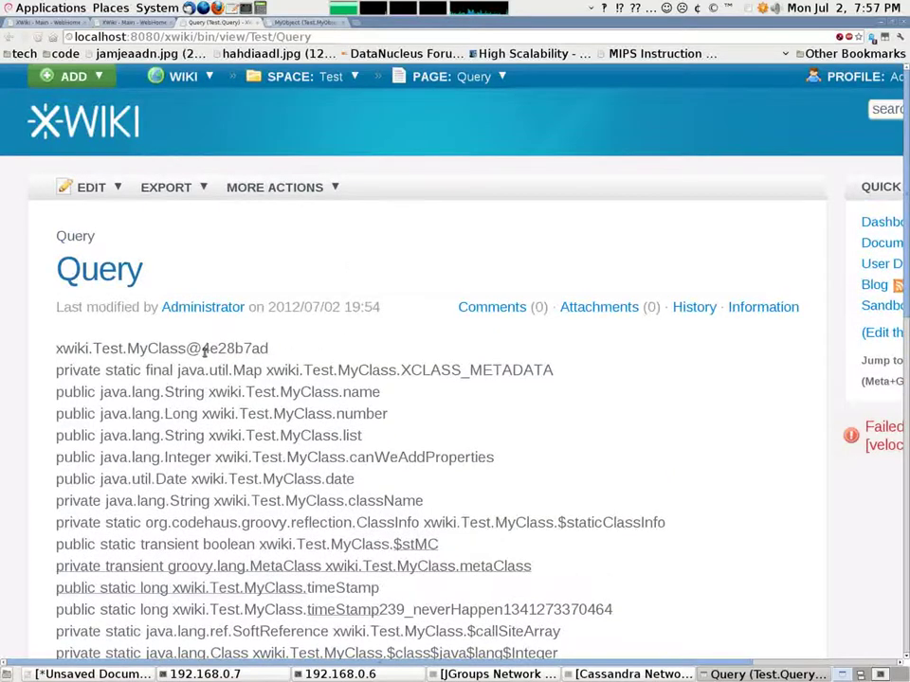
pyautogui.moveTo(200, 349); pyautogui.dragTo(276, 356)
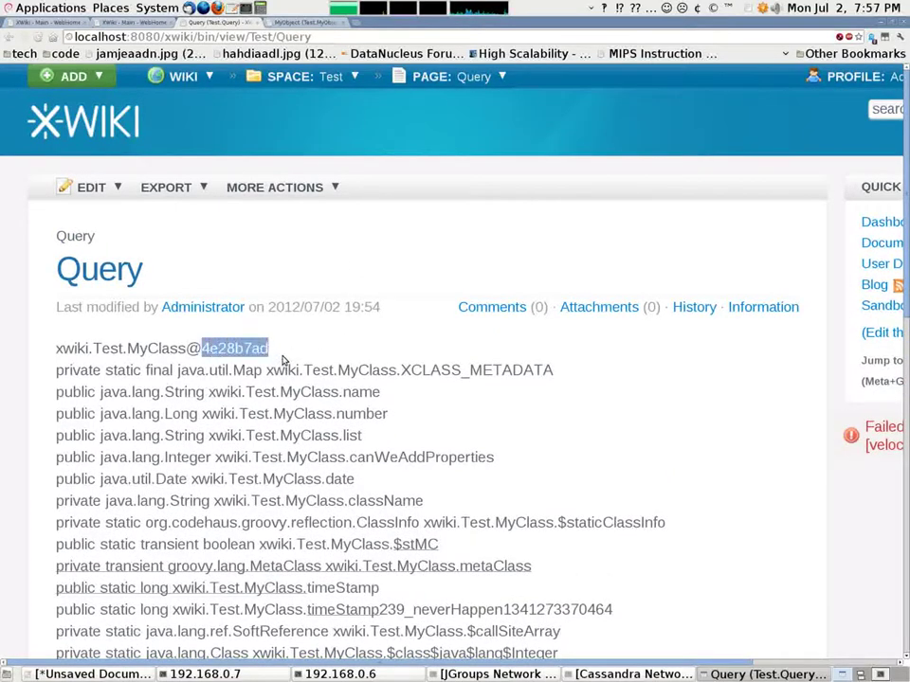
pyautogui.click(286, 365)
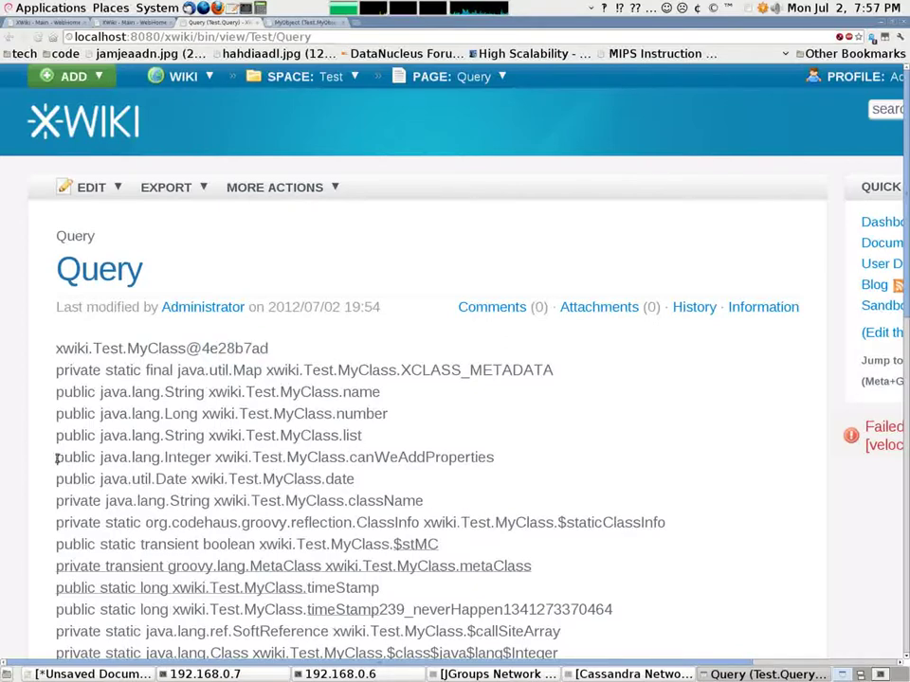
pyautogui.moveTo(56, 458); pyautogui.dragTo(594, 459)
pyautogui.click(594, 458)
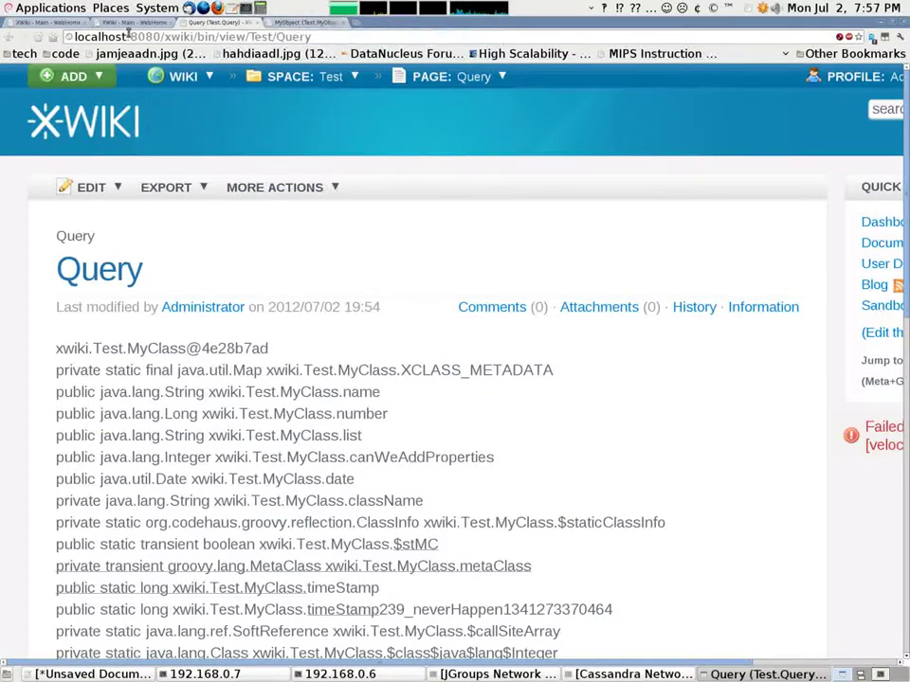
# From the MyObject tab, load Test/MyClass and open its class editor.
pyautogui.click(286, 23)
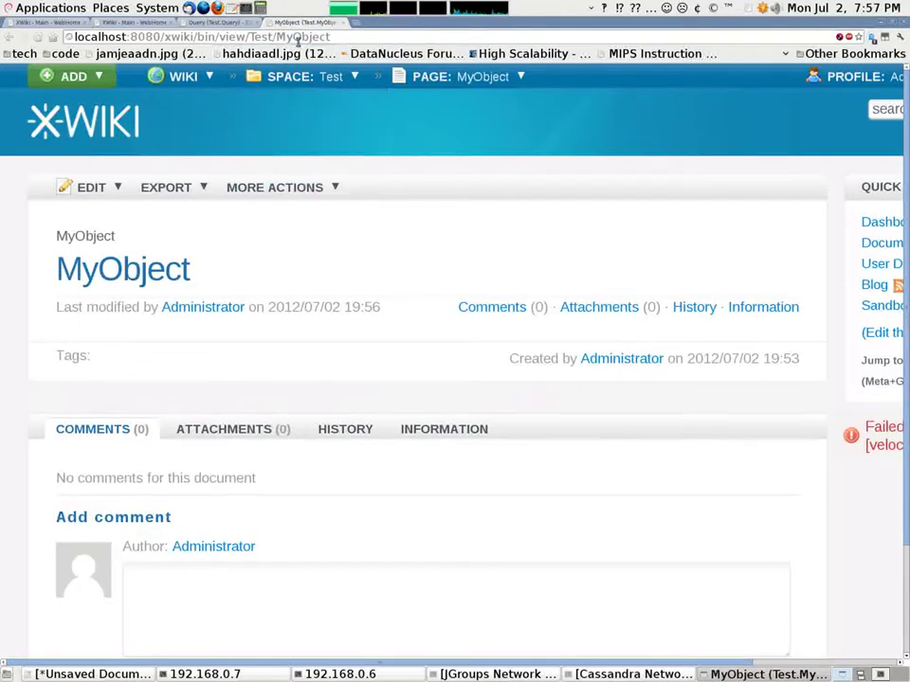
pyautogui.moveTo(292, 36); pyautogui.dragTo(371, 33)
pyautogui.write('Calss')
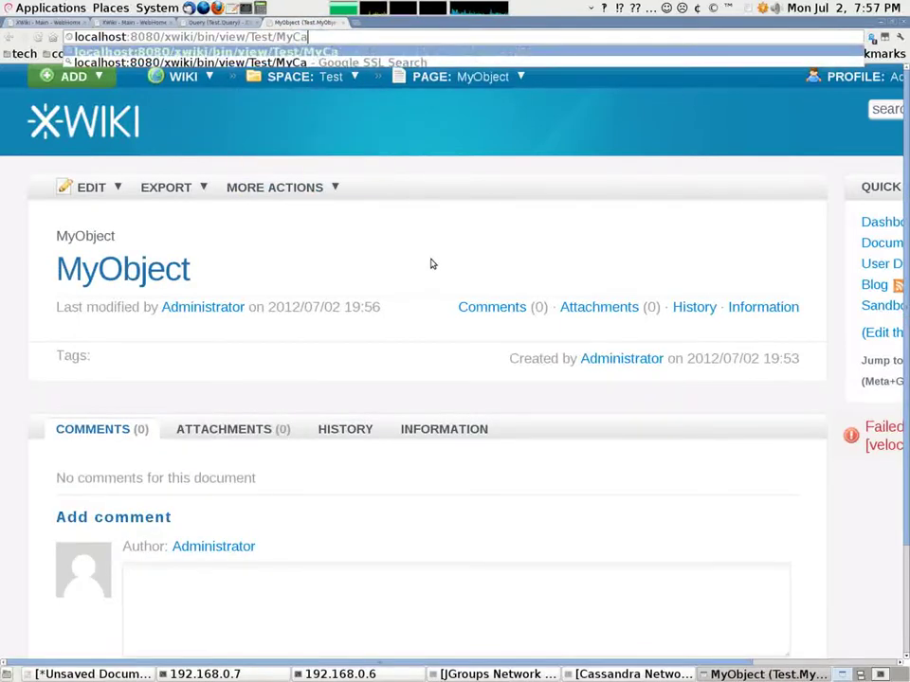
pyautogui.press('BackSpace')
pyautogui.press('BackSpace')
pyautogui.press('BackSpace')
pyautogui.press('BackSpace')
pyautogui.write('lass')
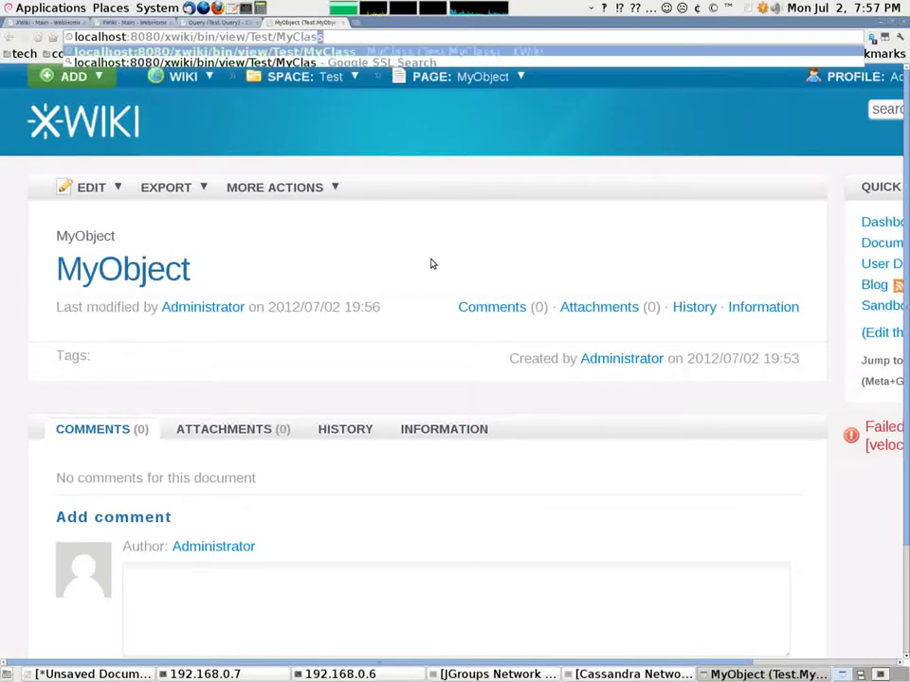
pyautogui.press('Return')
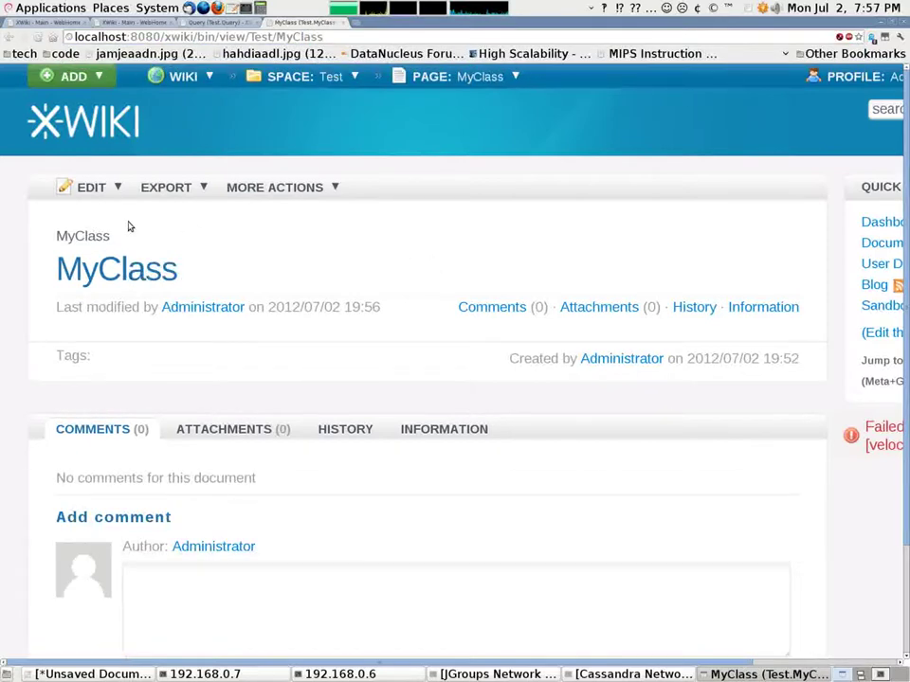
pyautogui.moveTo(87, 192)
pyautogui.click(90, 335)
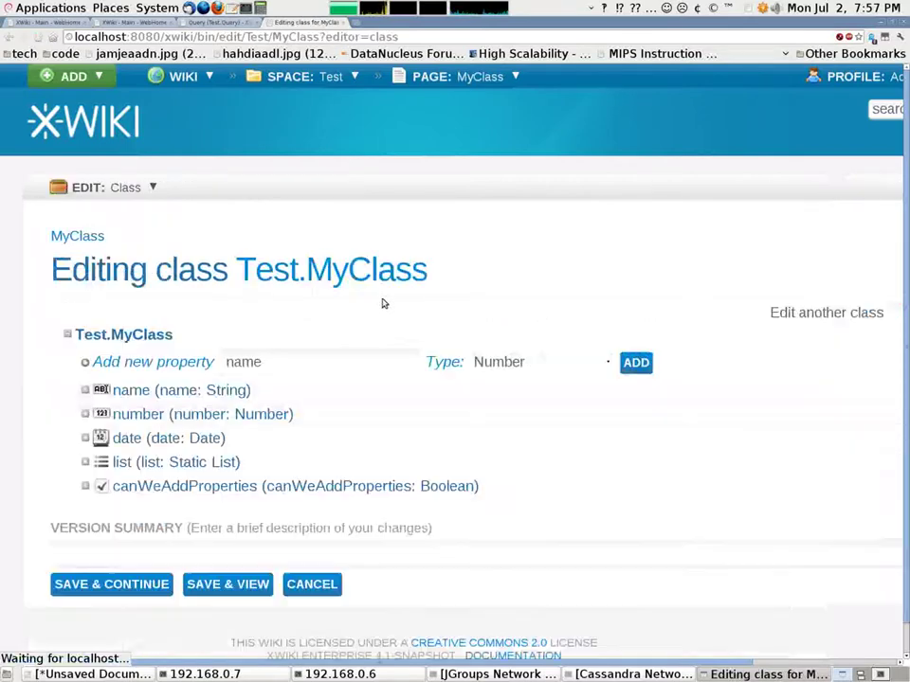
# Expand the canWeAddProperties (Boolean) property's settings and inspect them.
pyautogui.click(258, 489)
pyautogui.scroll(-6, 75, 509)
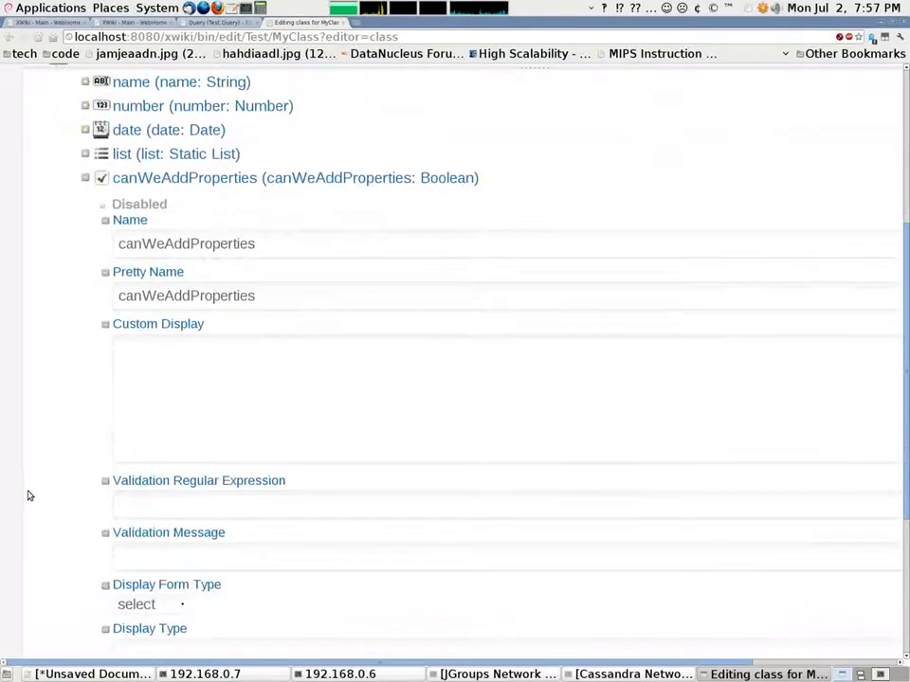
pyautogui.scroll(3, 29, 495)
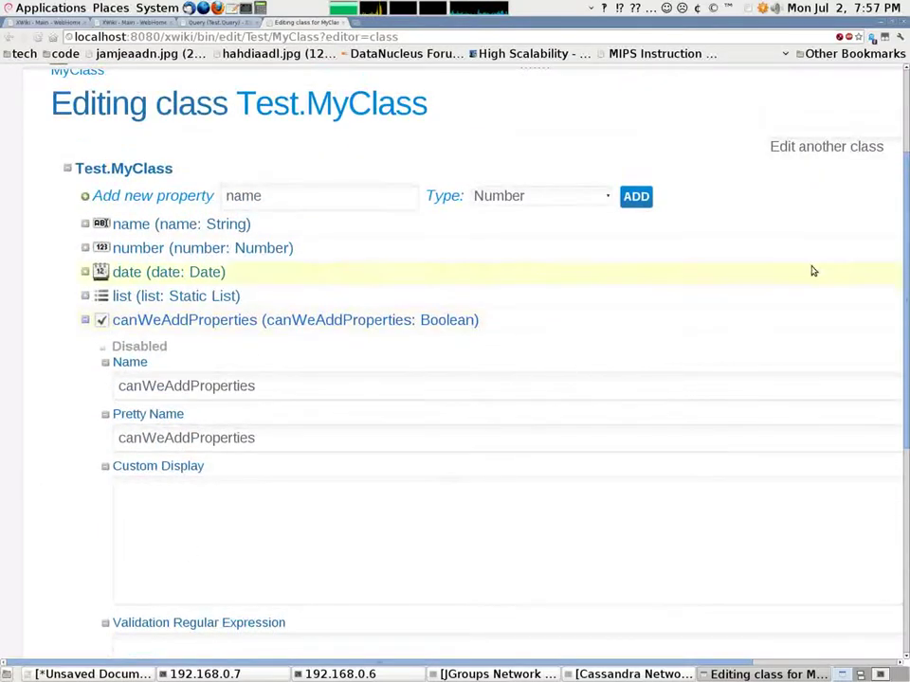
pyautogui.moveTo(906, 243); pyautogui.dragTo(881, 266)
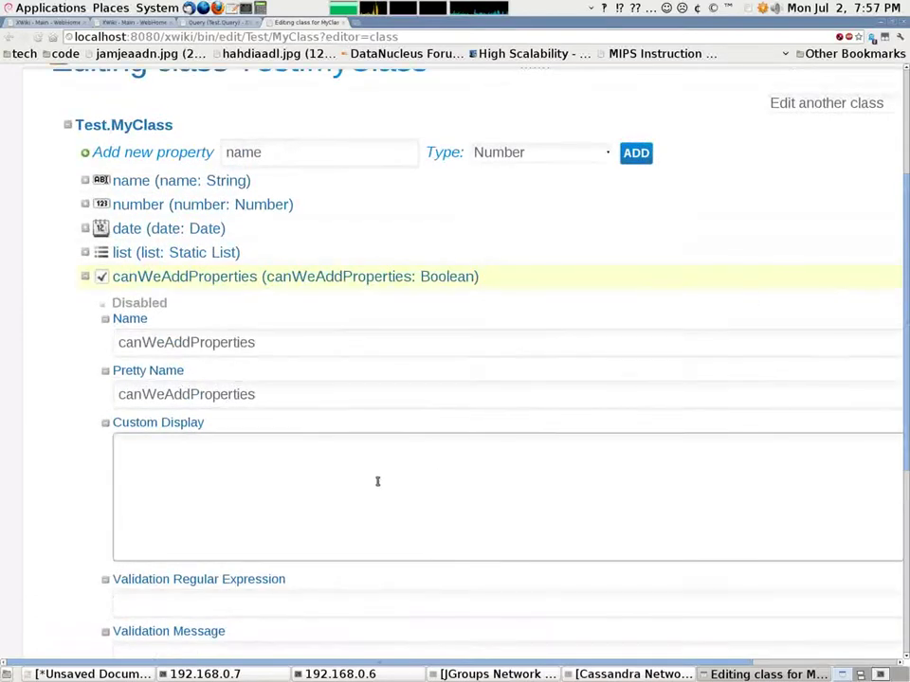
pyautogui.moveTo(190, 660); pyautogui.dragTo(405, 666)
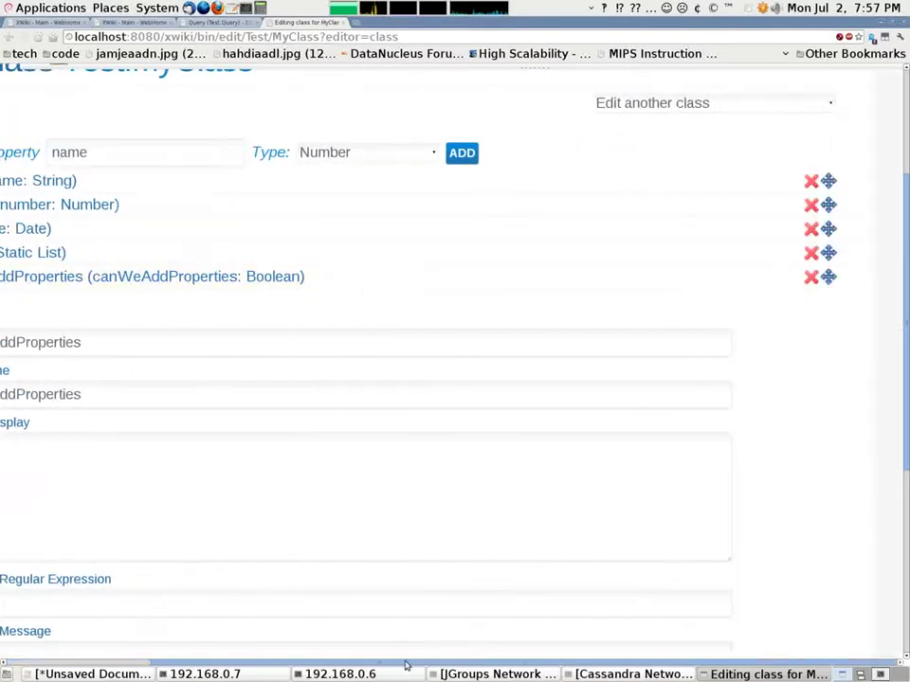
# Delete the canWeAddProperties property from Test.MyClass and confirm with YES.
pyautogui.click(810, 276)
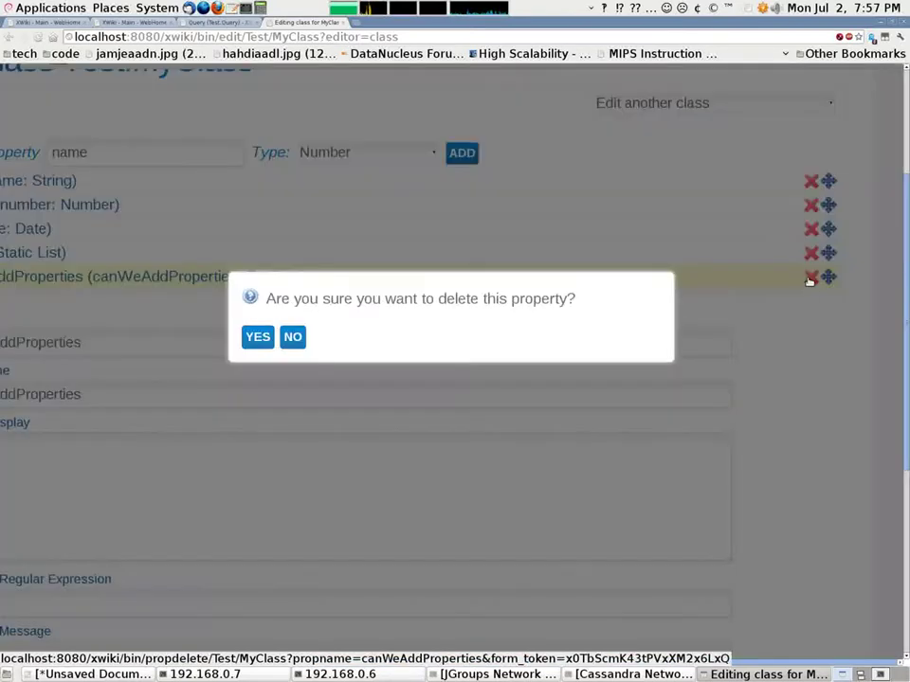
pyautogui.click(255, 337)
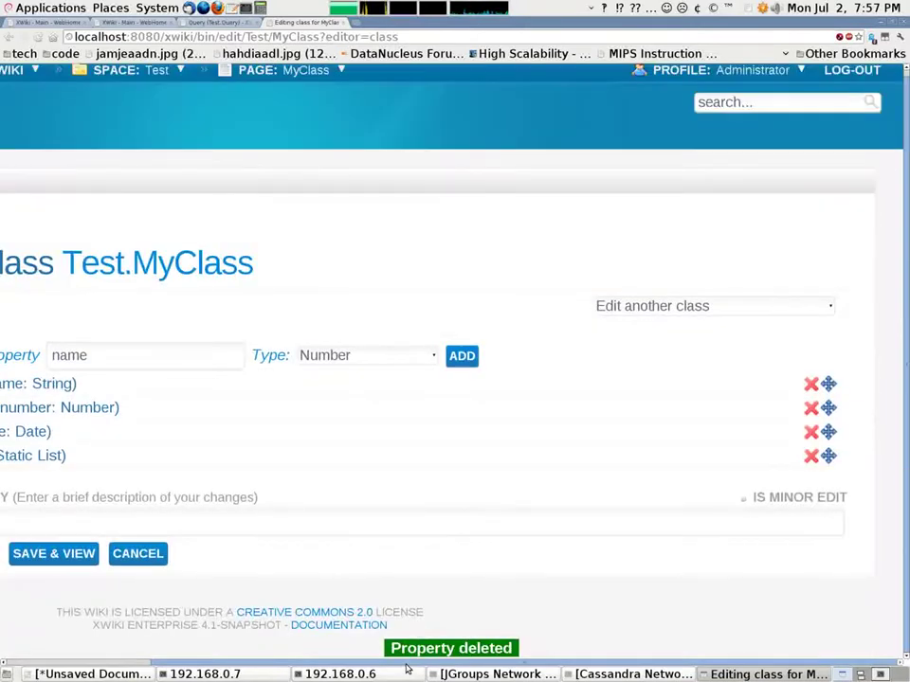
pyautogui.hscroll(-4, 223, 630)
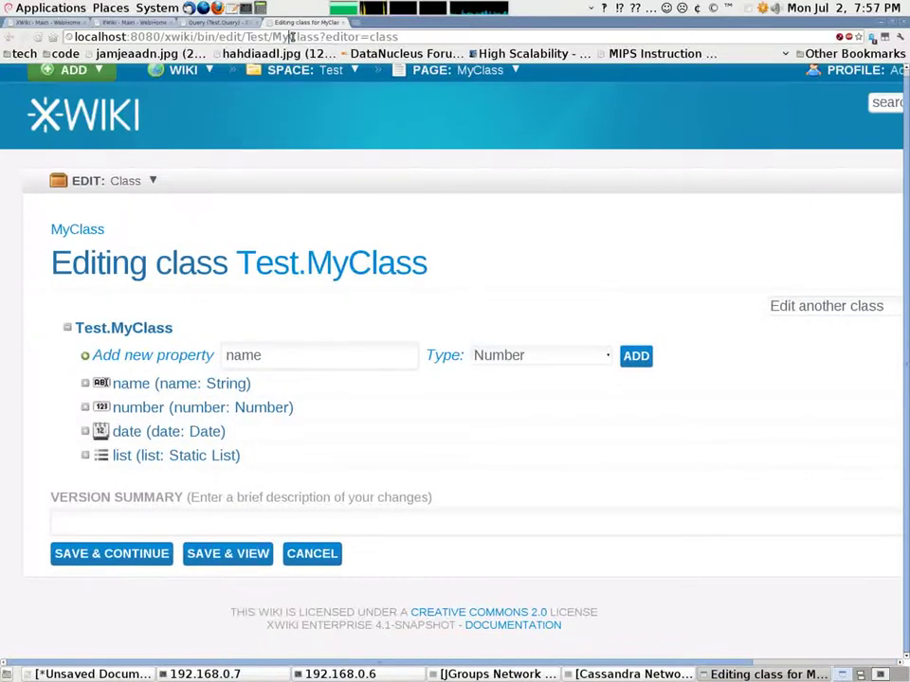
# Remove the deprecated canWeAddProperties value from MyObject's object, then return to the Query tab.
pyautogui.moveTo(291, 36); pyautogui.dragTo(426, 38)
pyautogui.write('Object')
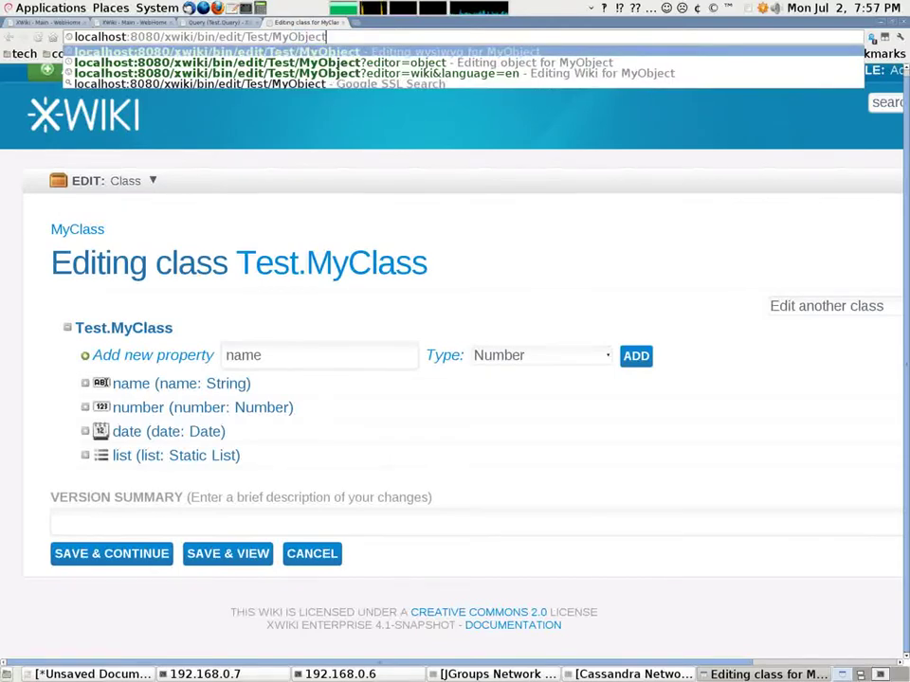
pyautogui.press('Return')
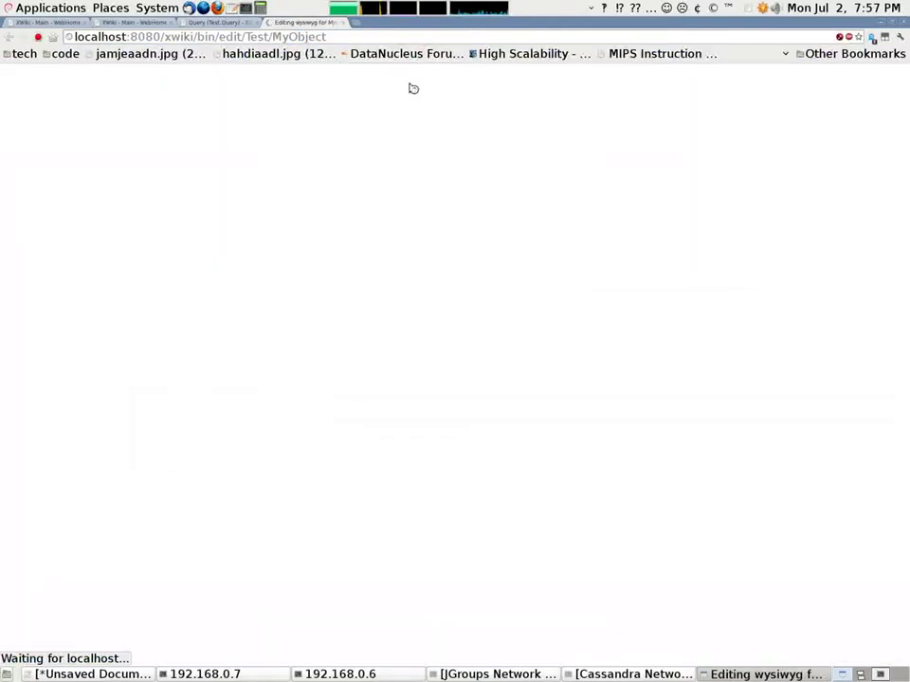
pyautogui.moveTo(117, 208)
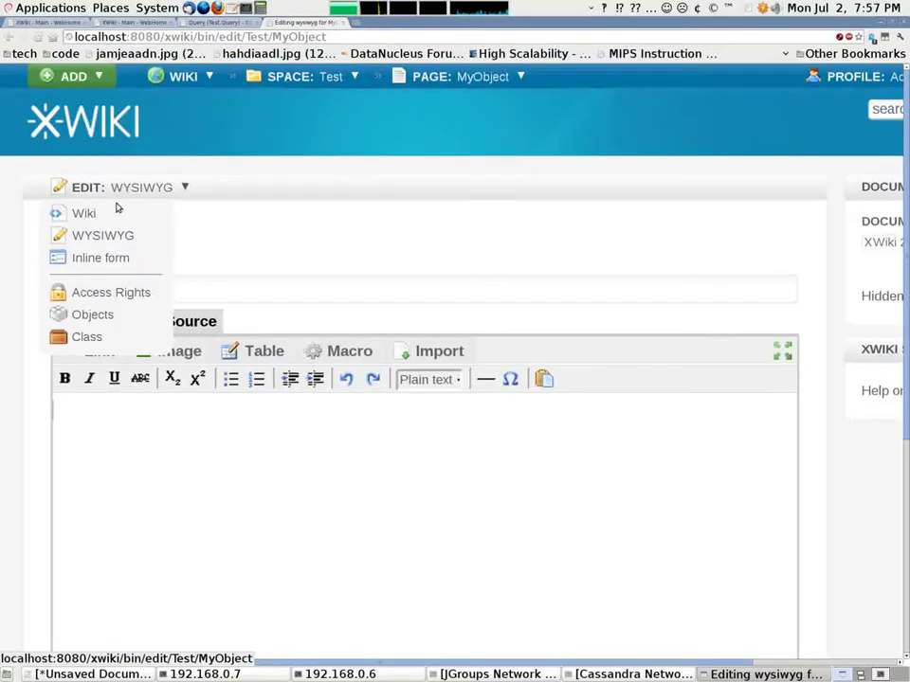
pyautogui.click(93, 315)
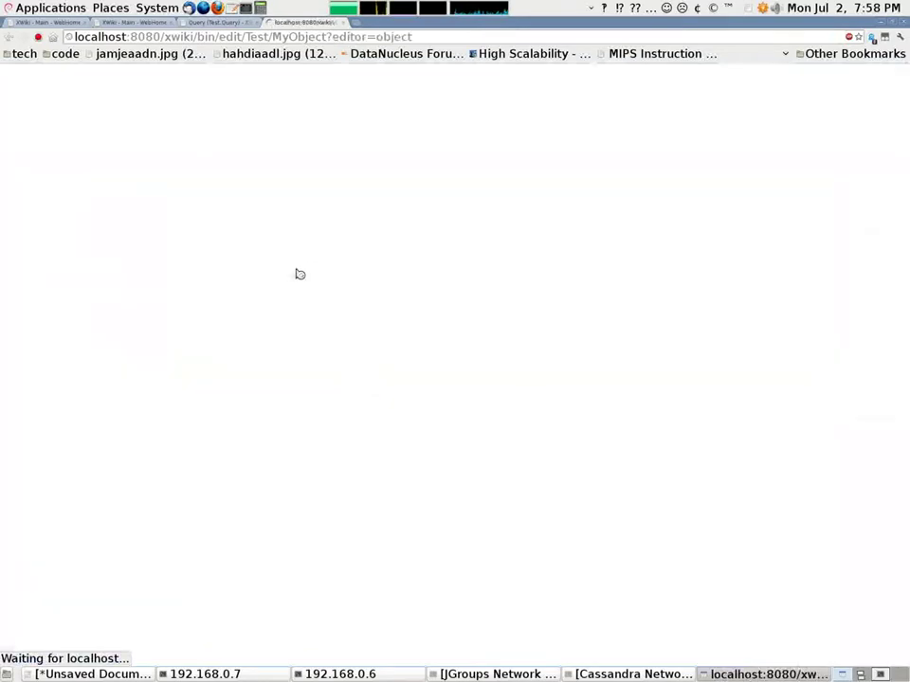
pyautogui.scroll(-3, 15, 302)
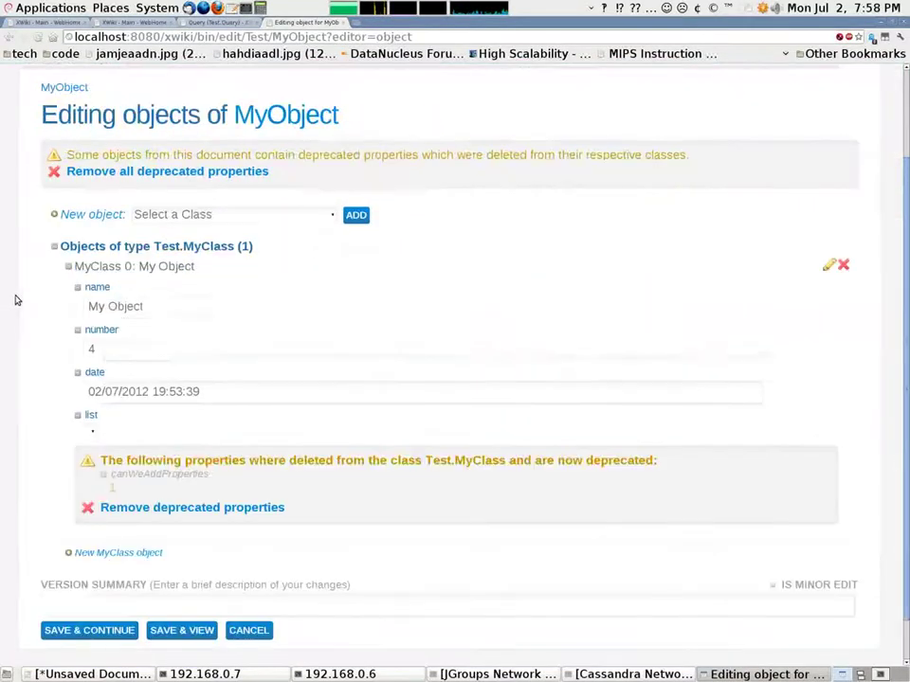
pyautogui.scroll(-1, 27, 299)
pyautogui.scroll(1, 26, 299)
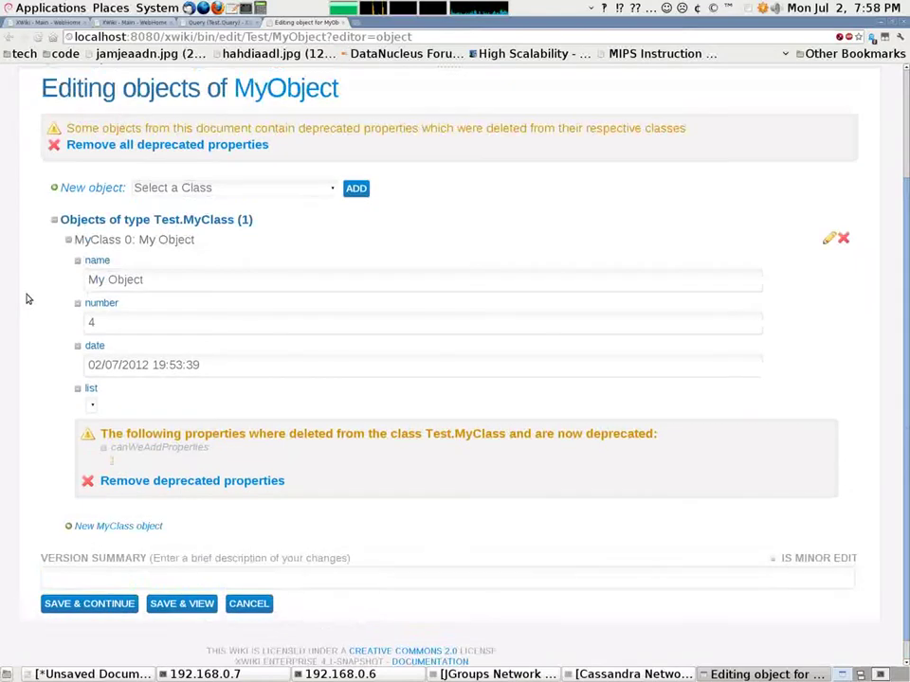
pyautogui.click(114, 481)
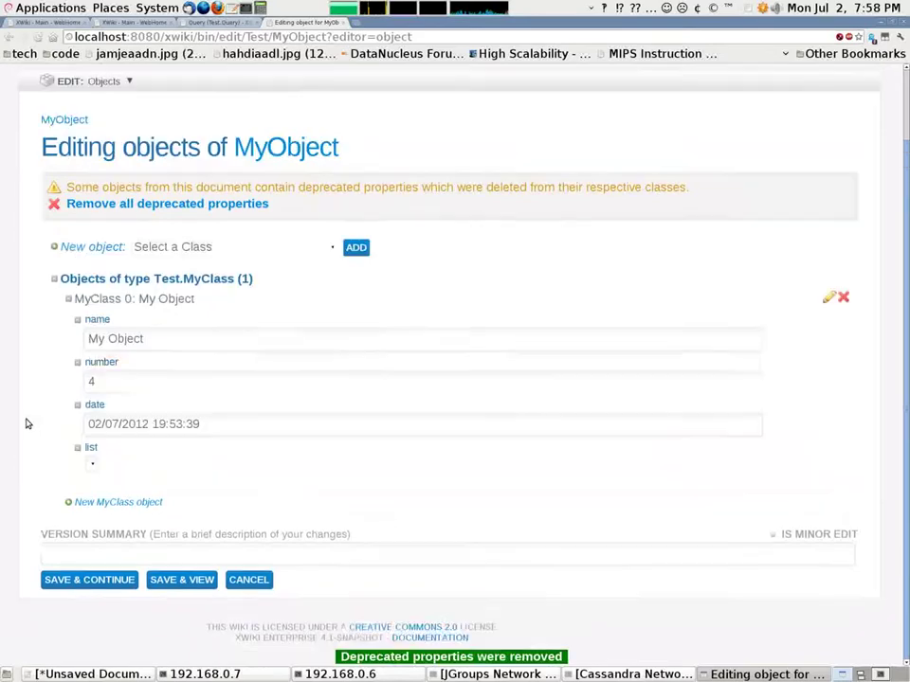
pyautogui.scroll(1, 24, 424)
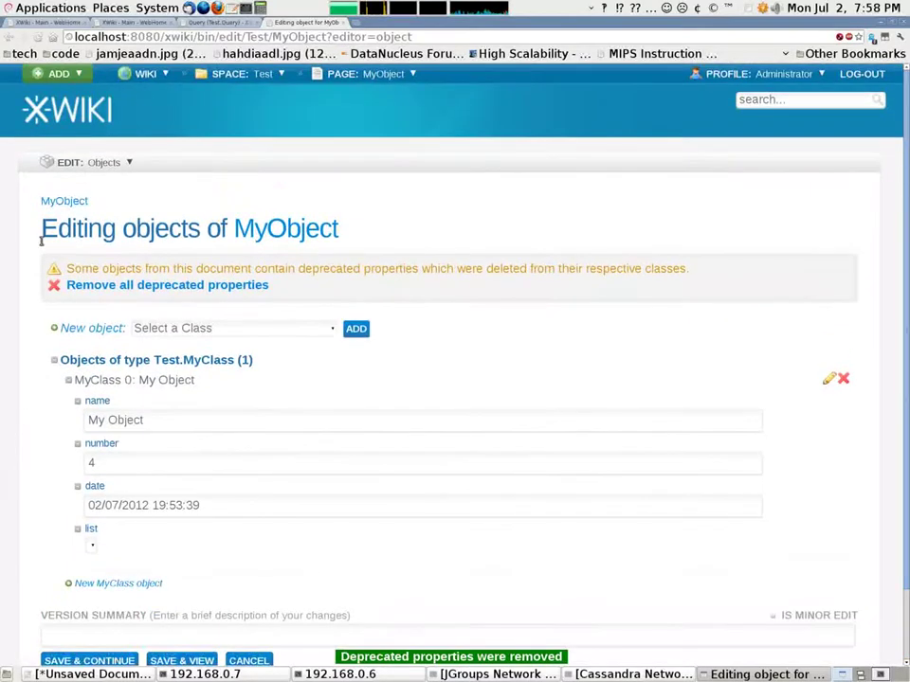
pyautogui.click(225, 23)
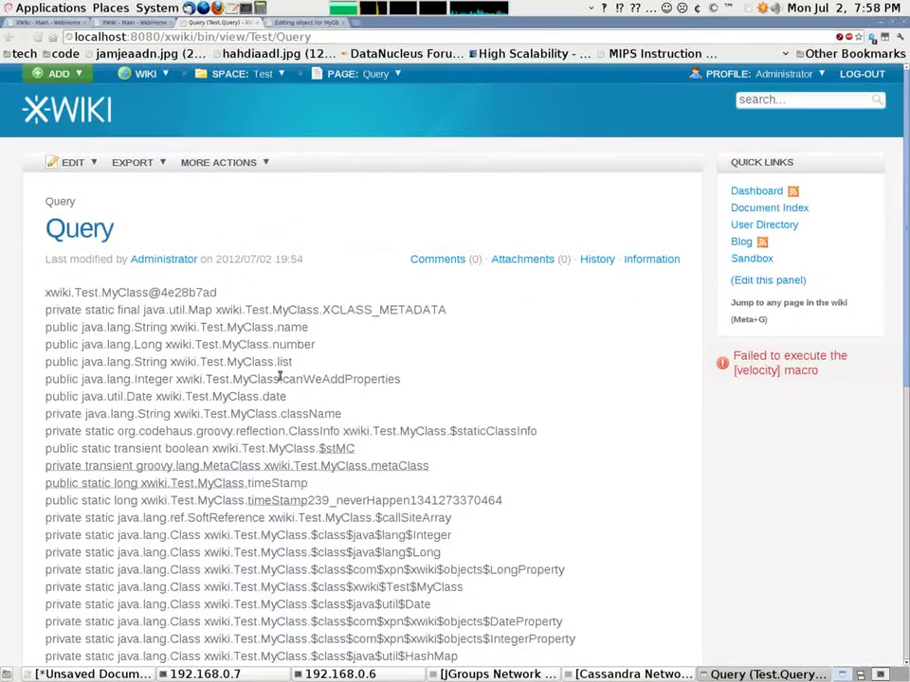
# Inspect the canWeAddProperties field line on the reloaded Query page, then start a terminal.
pyautogui.moveTo(282, 379); pyautogui.dragTo(400, 379)
pyautogui.click(403, 379)
pyautogui.moveTo(36, 379); pyautogui.dragTo(403, 379)
pyautogui.click(404, 381)
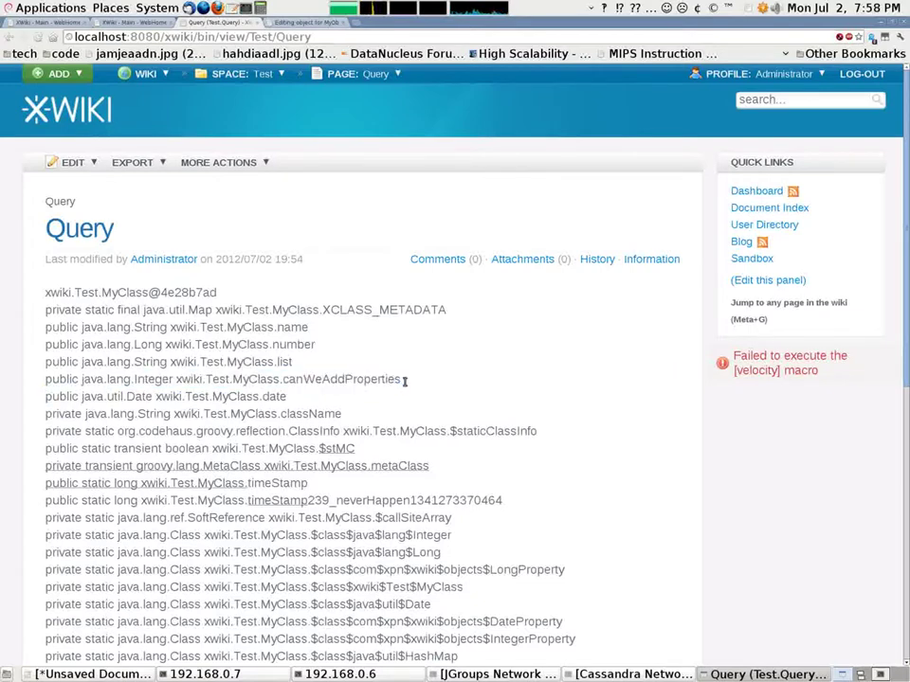
pyautogui.doubleClick(349, 377)
pyautogui.click(360, 356)
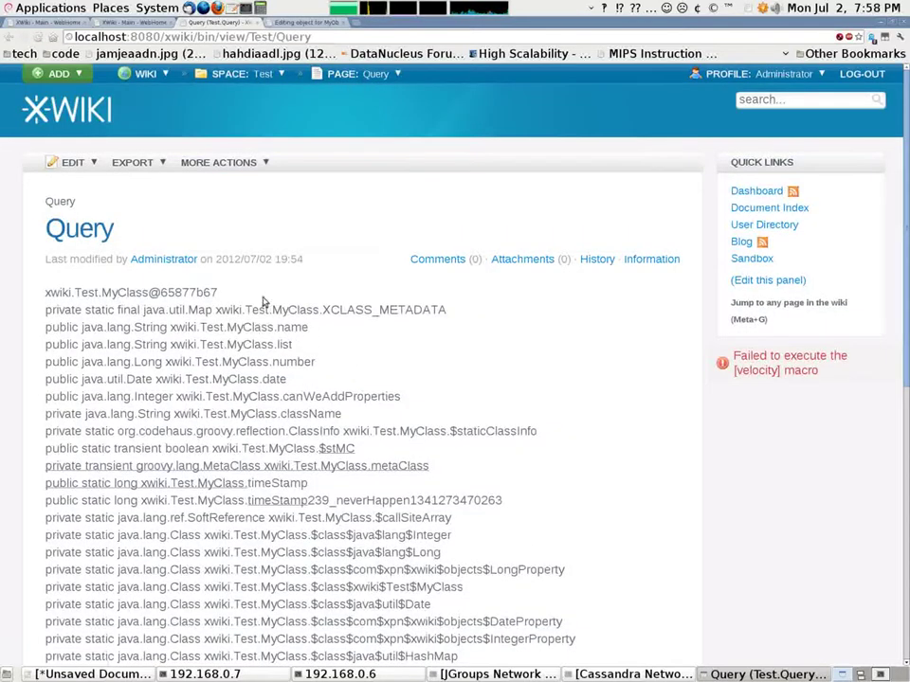
pyautogui.doubleClick(374, 396)
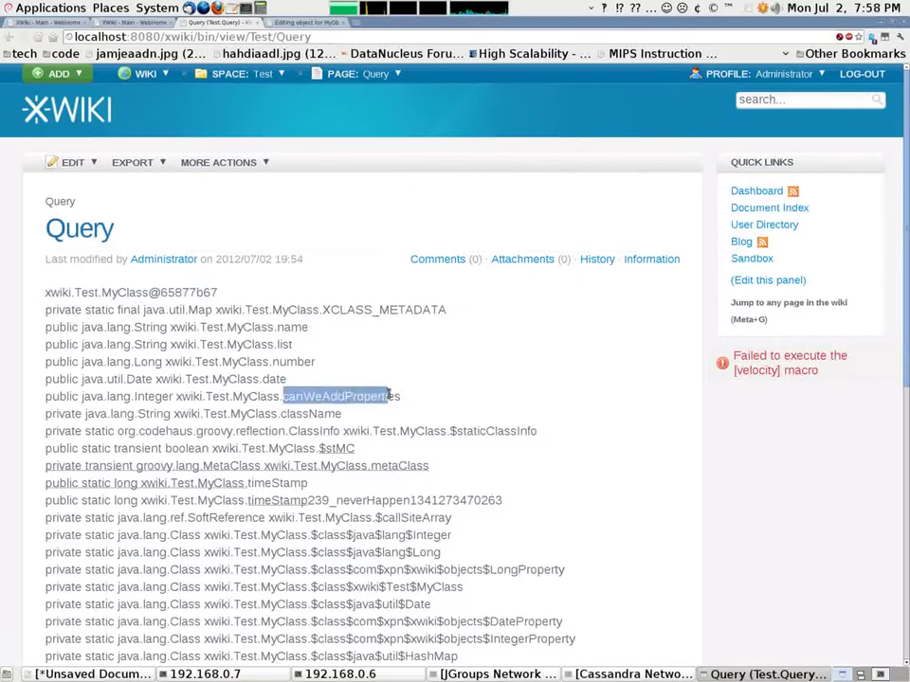
pyautogui.click(412, 393)
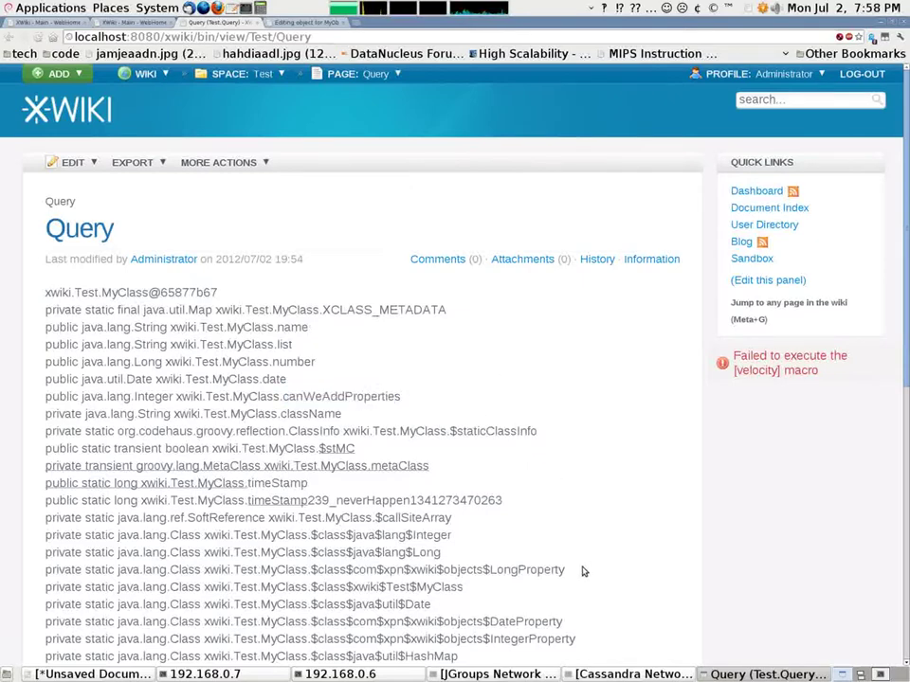
pyautogui.click(245, 11)
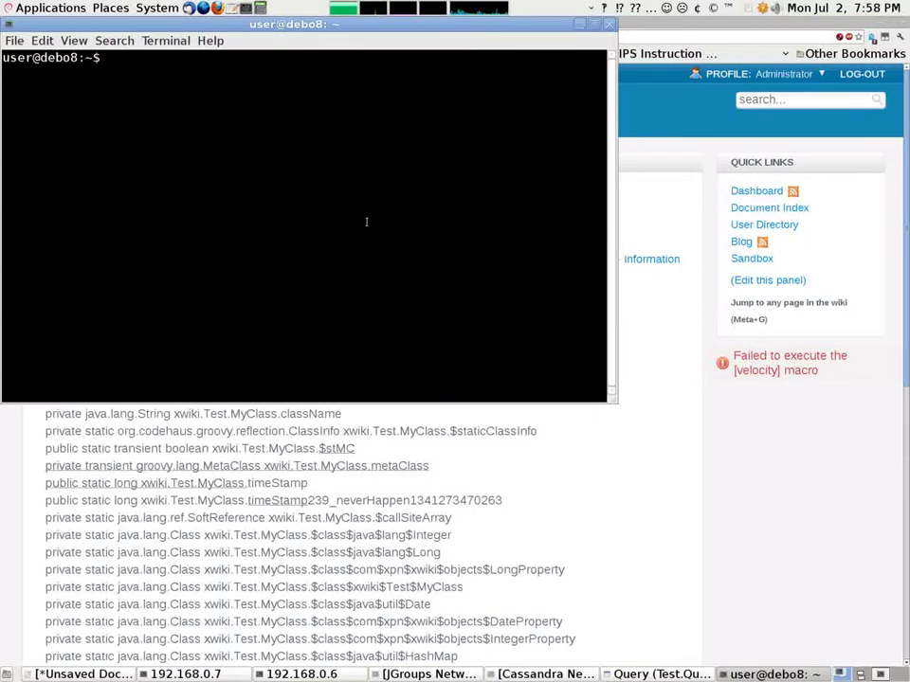
# Maximize the terminal and change into src/apache-cassandra-1.0.8/bin.
pyautogui.click(594, 24)
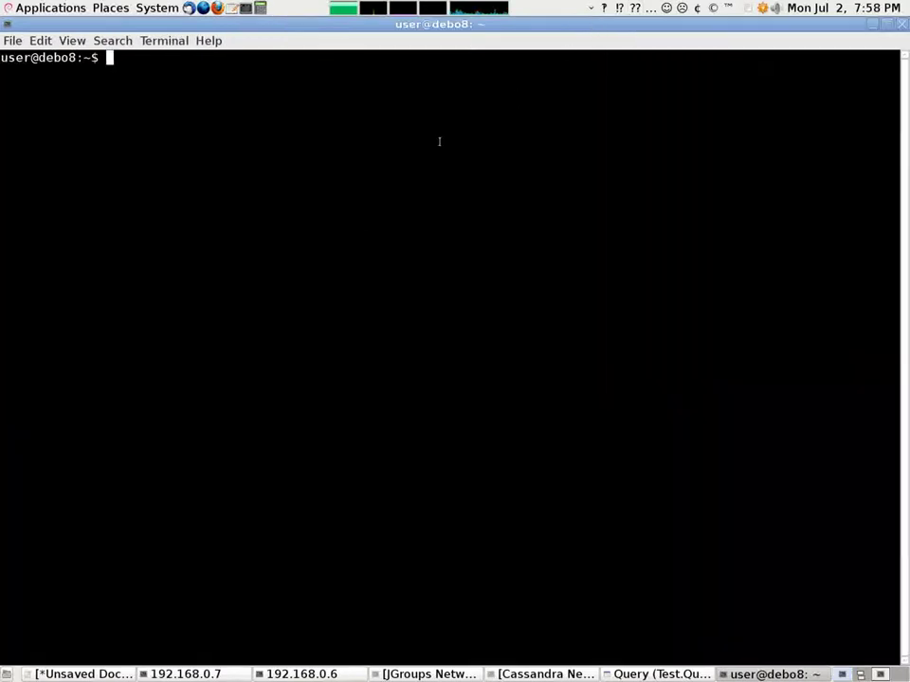
pyautogui.write('cd src/a')
pyautogui.press('Tab')
pyautogui.write('caa')
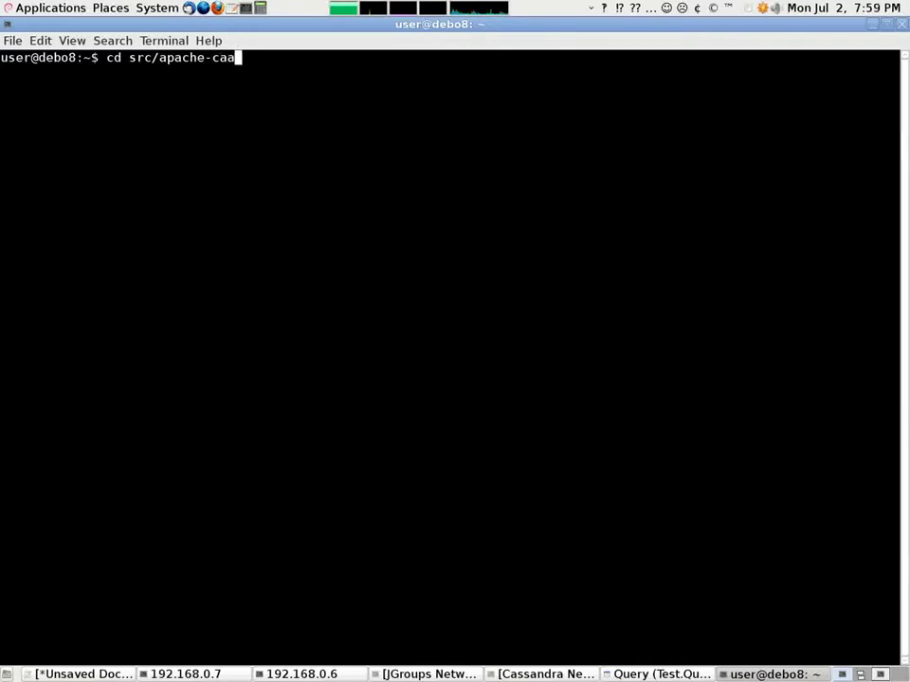
pyautogui.press('BackSpace')
pyautogui.press('Tab')
pyautogui.press('Tab')
pyautogui.press('Tab')
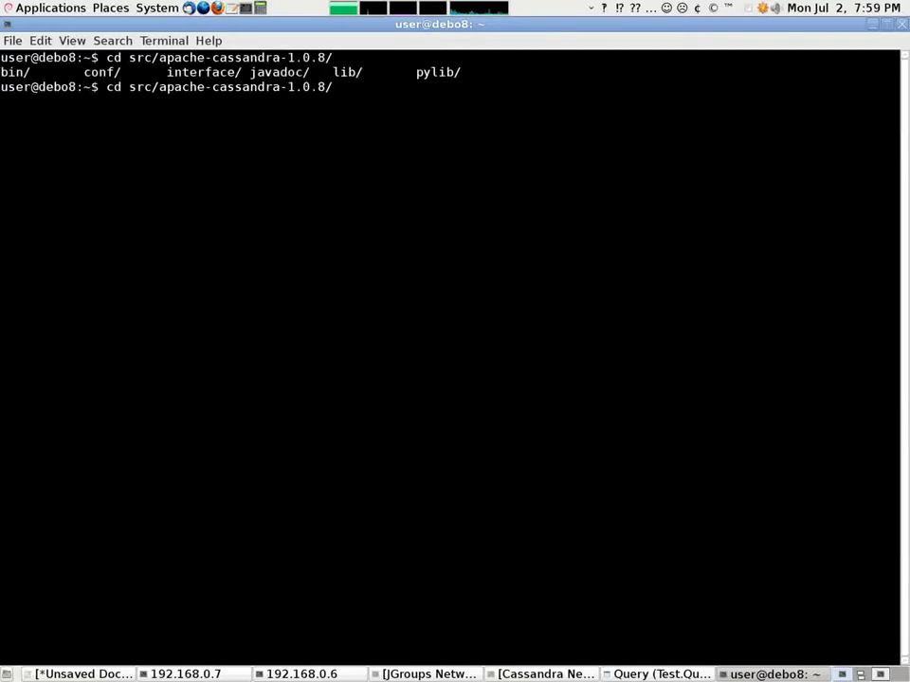
pyautogui.write('b')
pyautogui.press('Tab')
pyautogui.press('Return')
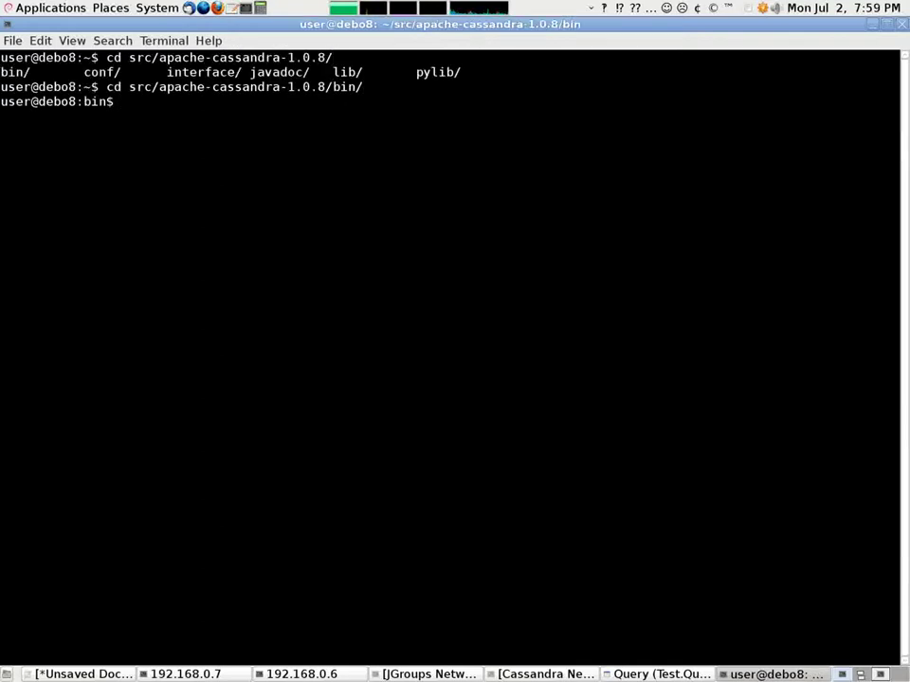
# List the bin folder and run ./cassandra-cli -h 127.0.0.1 -p 19160.
pyautogui.write('ls')
pyautogui.press('Return')
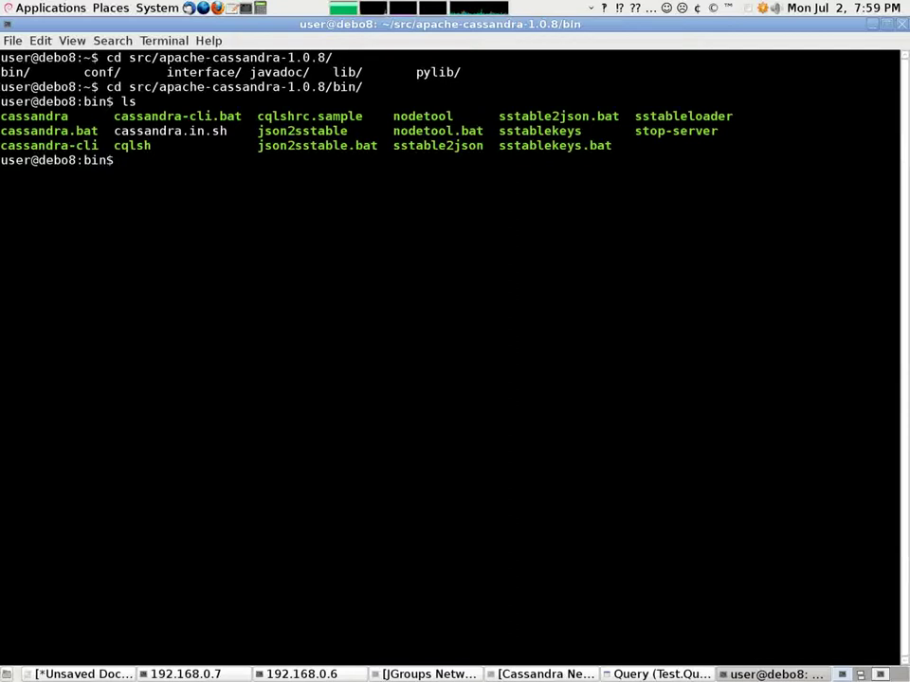
pyautogui.write('./cassandra')
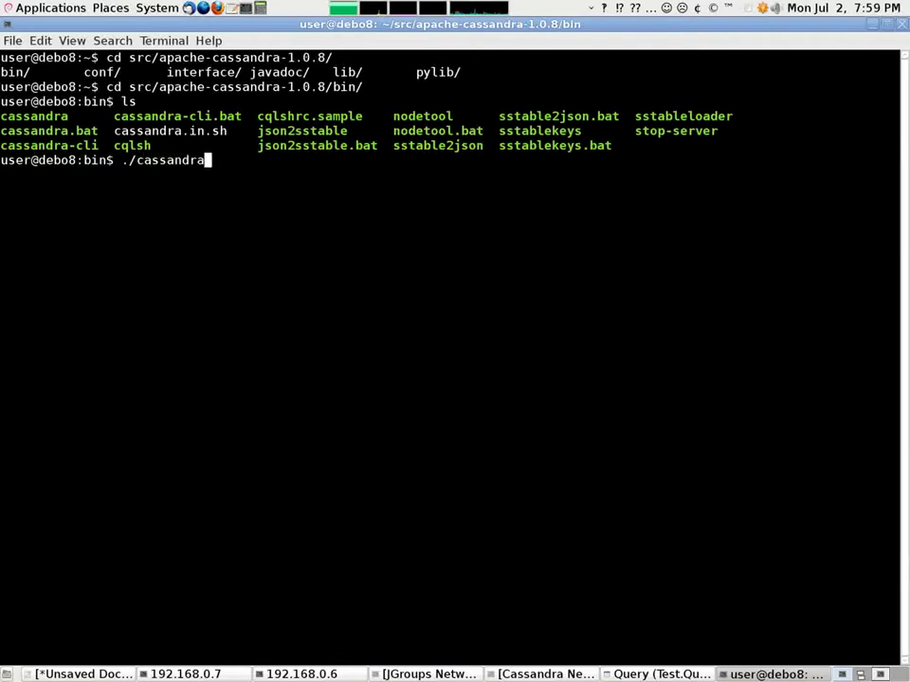
pyautogui.write('-cli -h 127')
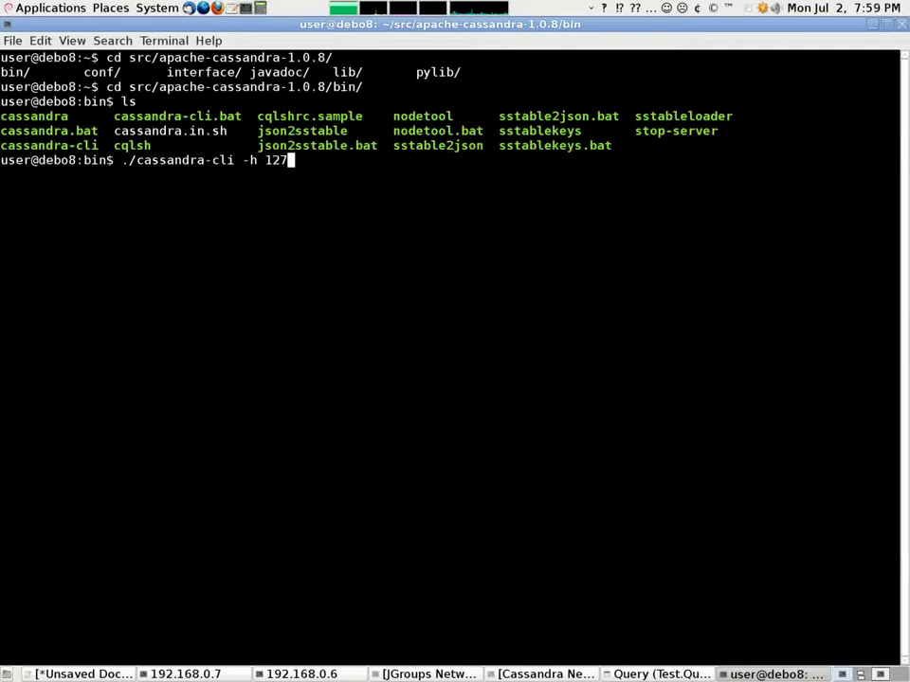
pyautogui.write('.0.0.1 -p ')
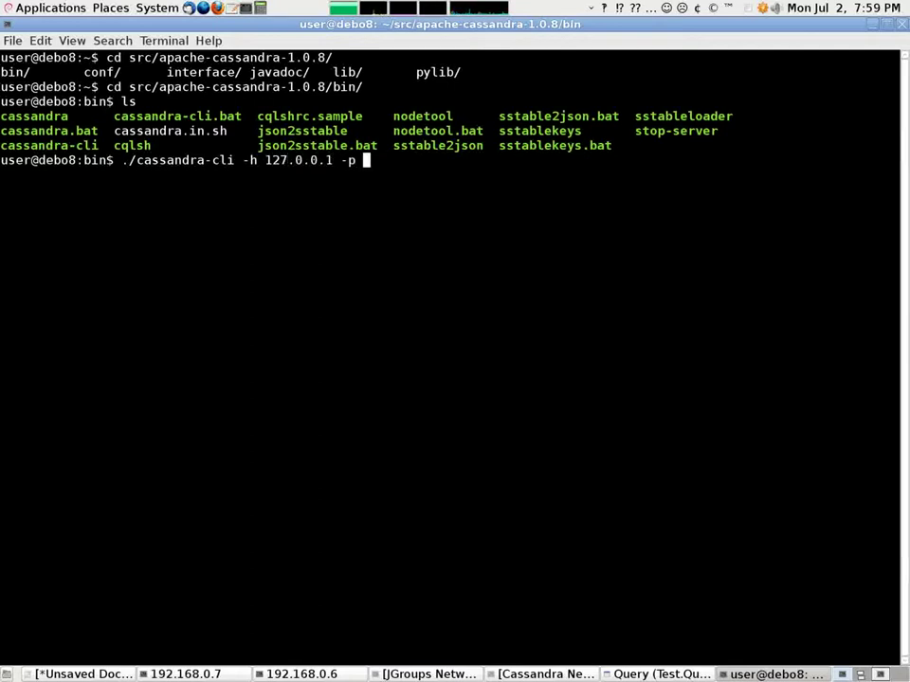
pyautogui.write('19160')
pyautogui.press('Return')
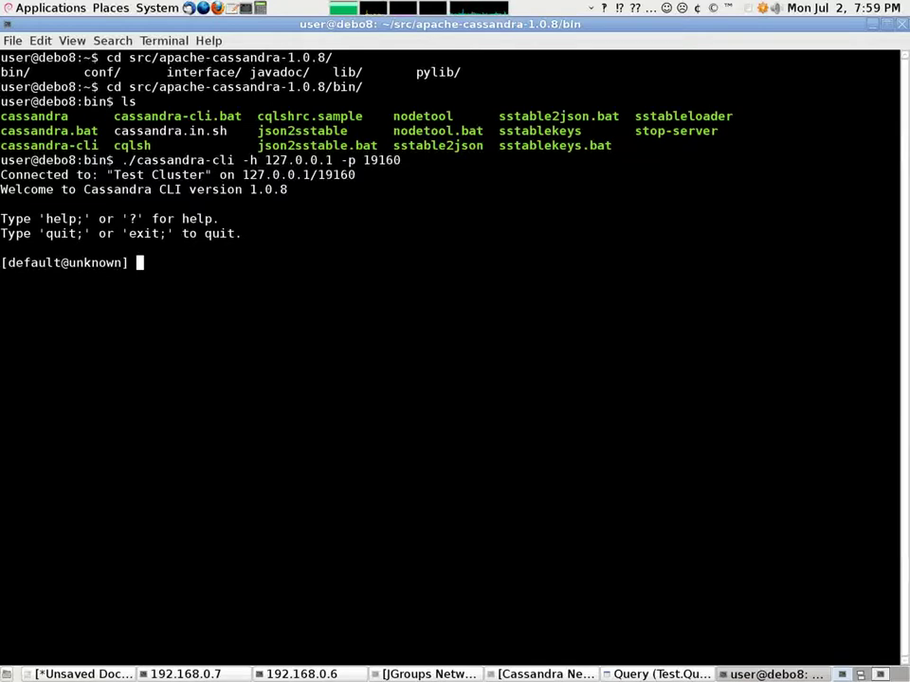
# Switch to the xwiki keyspace and assume PersistableObject keys as ascii.
pyautogui.write('use xwiki;')
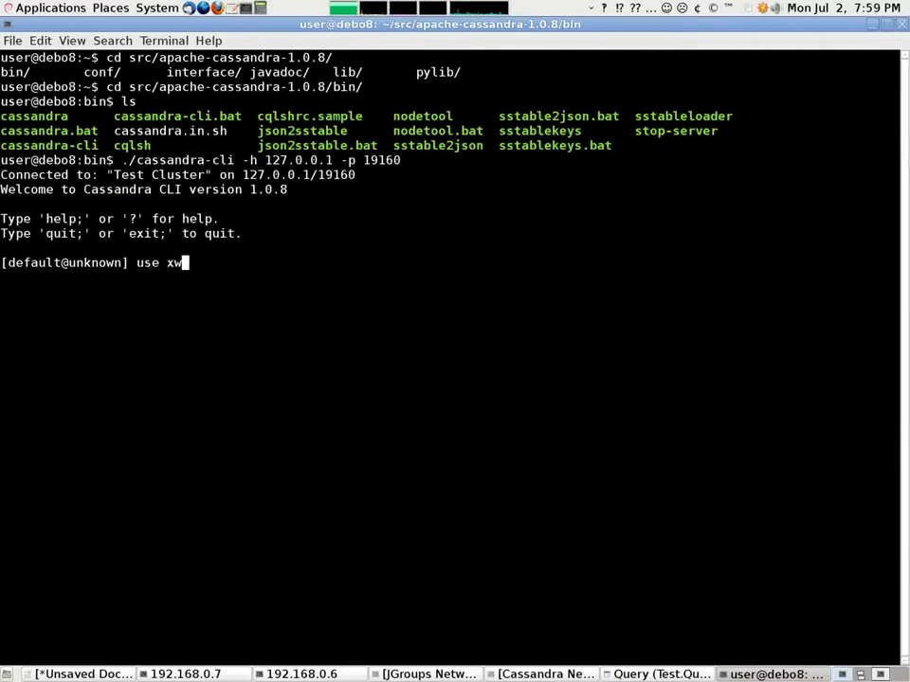
pyautogui.press('Return')
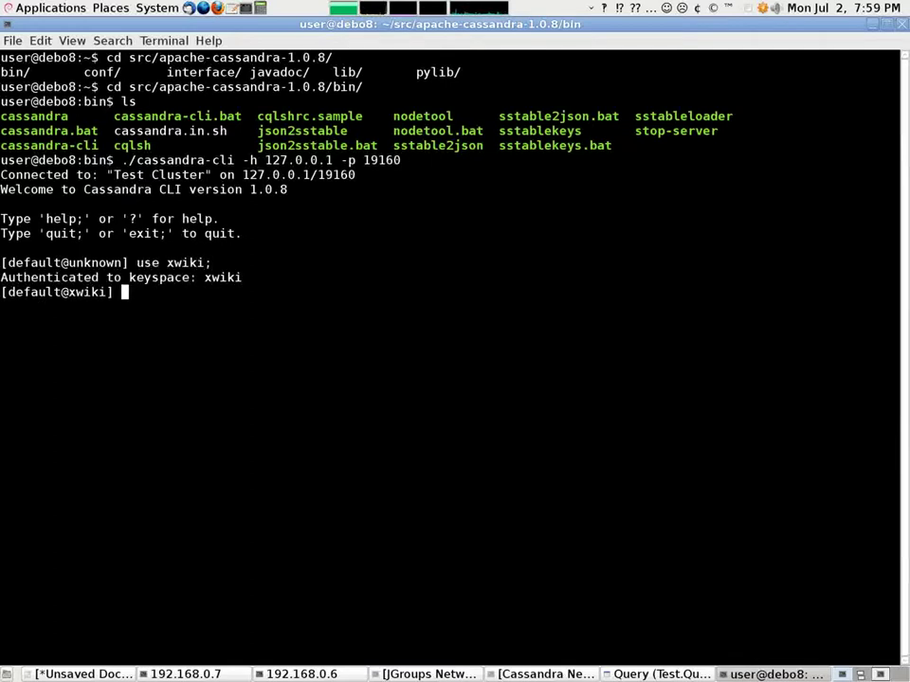
pyautogui.write('assume Persistab')
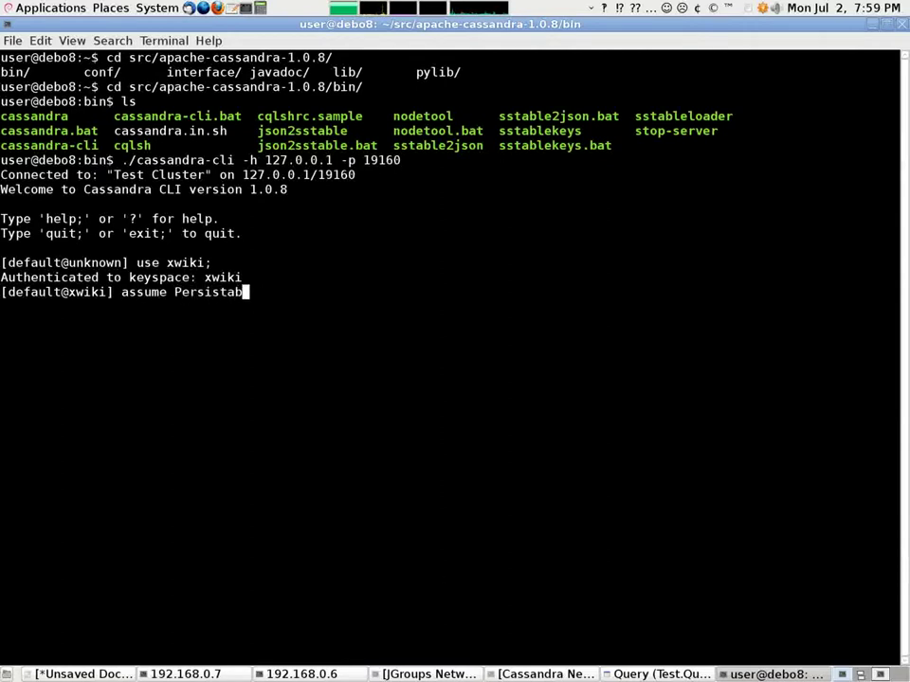
pyautogui.write('leObject ke')
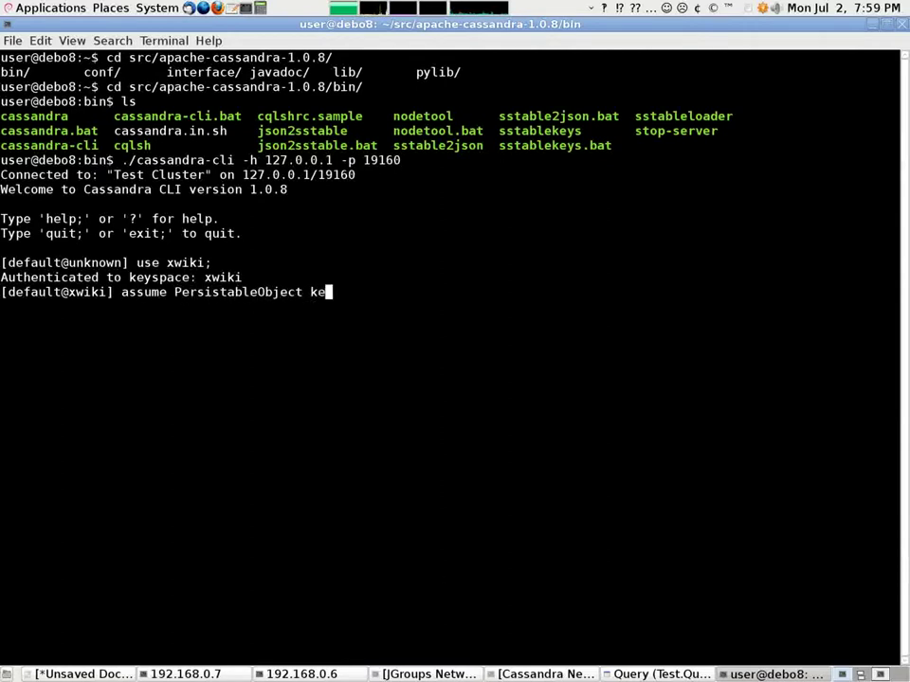
pyautogui.write('as a')
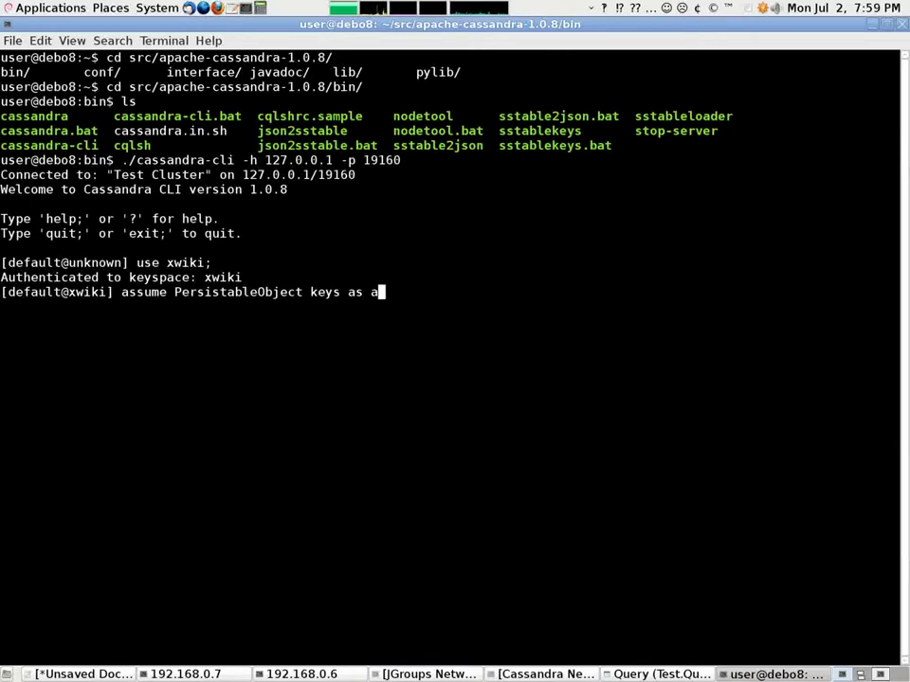
pyautogui.write('scii;')
pyautogui.press('Return')
# Assume the PersistableObject comparator as ascii as well.
pyautogui.press('Up')
pyautogui.press('Left')
pyautogui.press('Left')
pyautogui.press('Left')
pyautogui.press('Left')
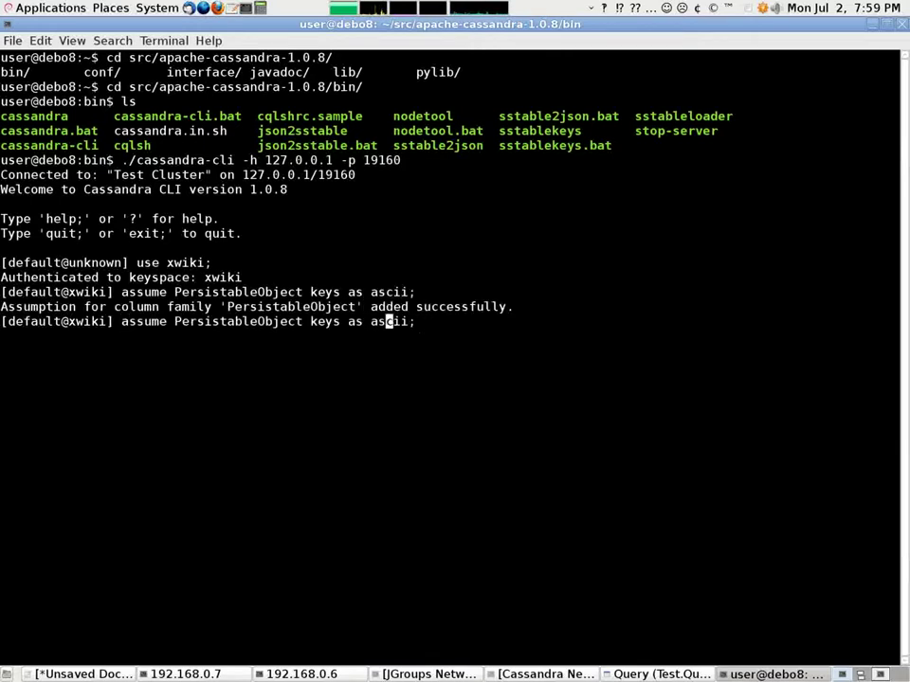
pyautogui.press('Left')
pyautogui.press('Left')
pyautogui.press('Left')
pyautogui.press('Left')
pyautogui.press('Left')
pyautogui.press('Left')
pyautogui.press('BackSpace')
pyautogui.press('BackSpace')
pyautogui.press('BackSpace')
pyautogui.press('BackSpace')
pyautogui.write('compa')
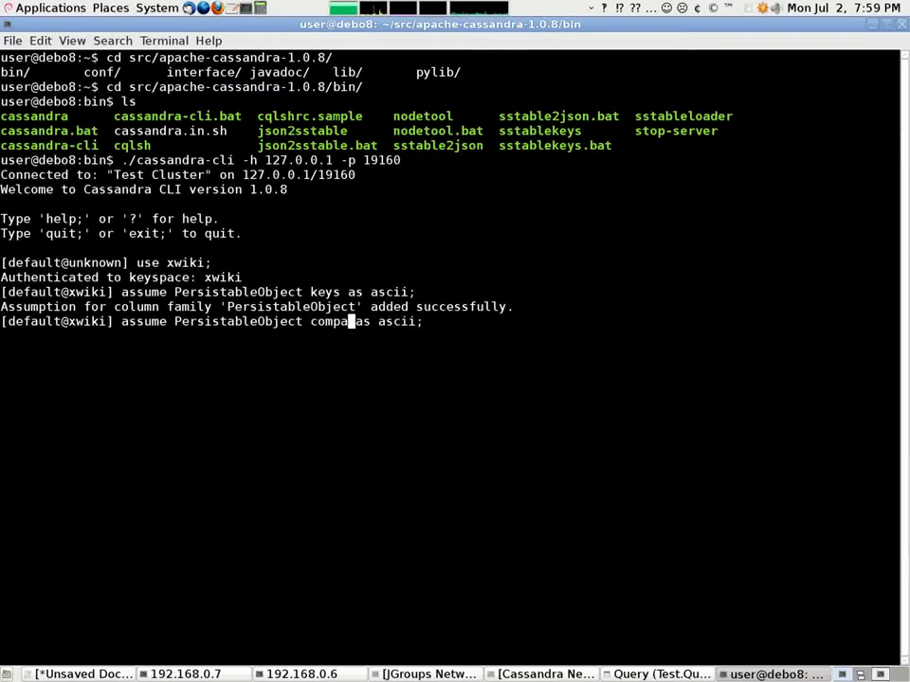
pyautogui.write('rator')
pyautogui.press('Return')
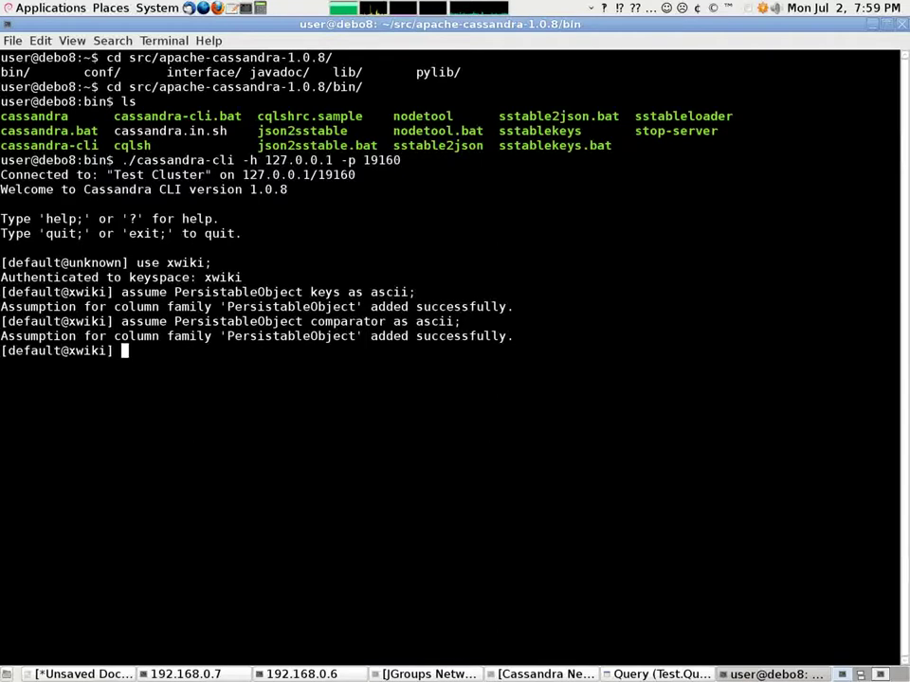
pyautogui.write('get PersistableObv')
# Get the PersistableObject row where className = 'xwiki.Test.MyClass', correcting the space name from XWiki to Test.
pyautogui.press('BackSpace')
pyautogui.write('jec')
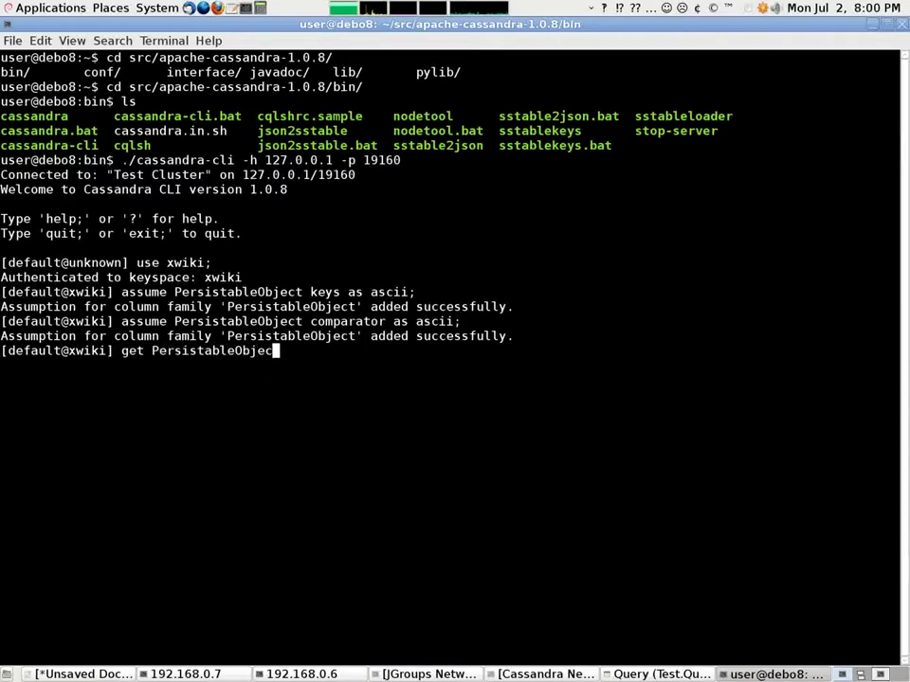
pyautogui.write('t where')
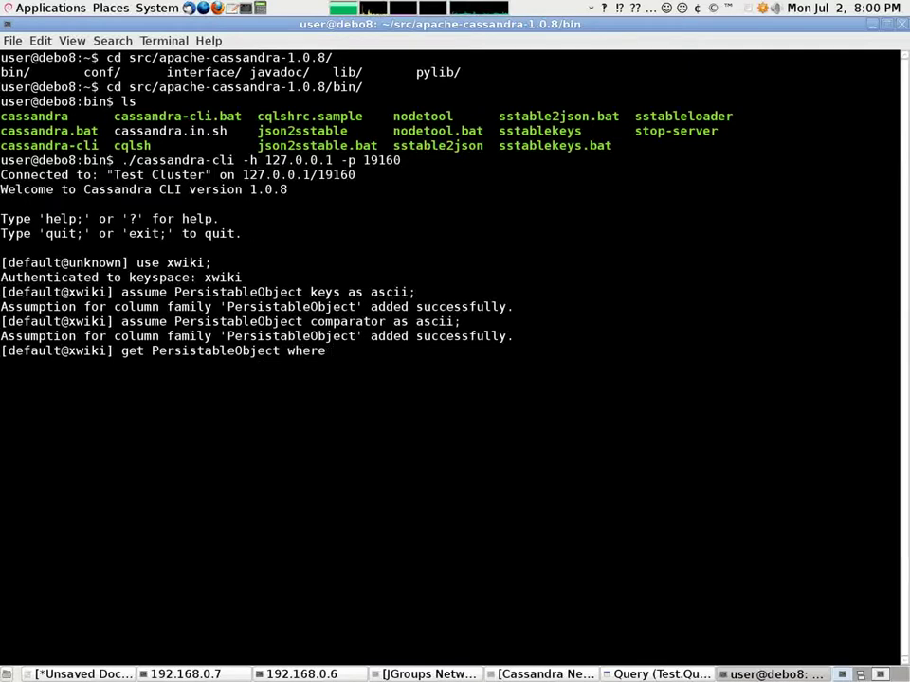
pyautogui.write(' className')
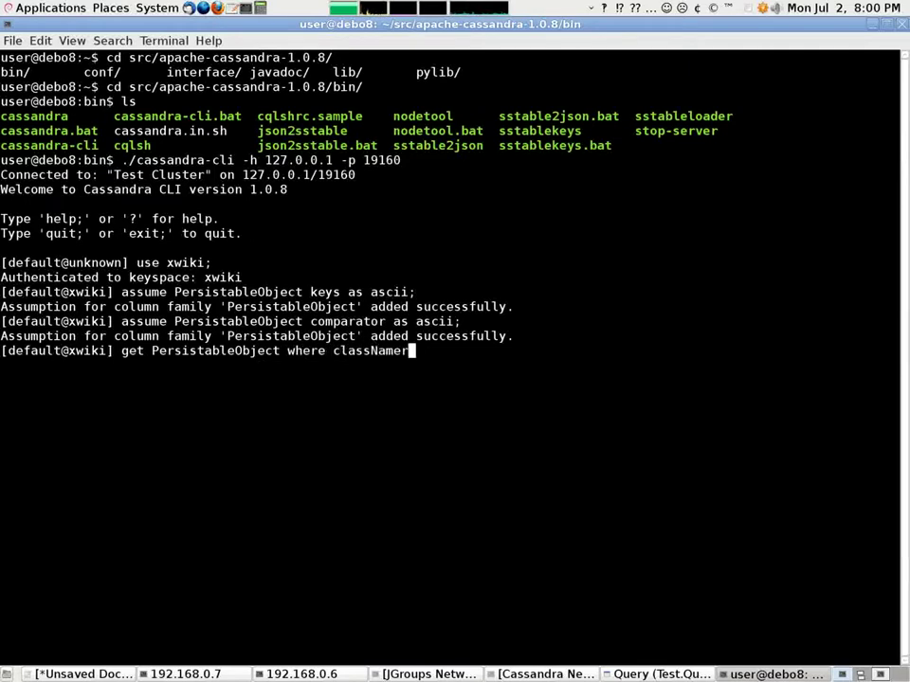
pyautogui.write(" = ''")
pyautogui.write('xwiki.')
pyautogui.write('XWiki.MyC')
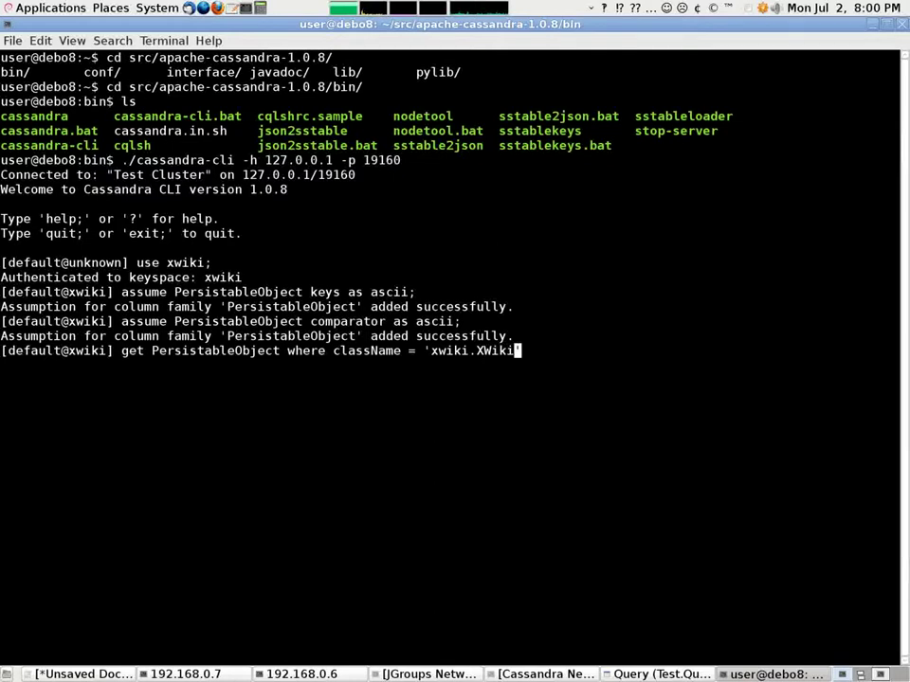
pyautogui.write('lass')
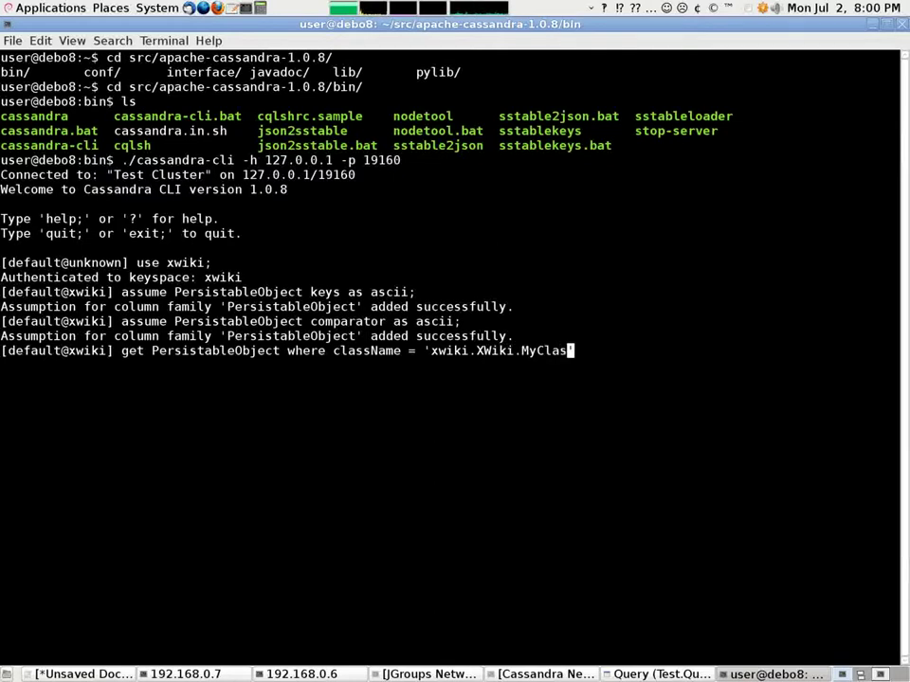
pyautogui.press('Left')
pyautogui.press('Left')
pyautogui.press('Left')
pyautogui.press('Left')
pyautogui.press('Left')
pyautogui.press('Left')
pyautogui.press('Left')
pyautogui.press('Left')
pyautogui.press('BackSpace')
pyautogui.press('BackSpace')
pyautogui.press('BackSpace')
pyautogui.press('BackSpace')
pyautogui.press('BackSpace')
pyautogui.write('Test')
pyautogui.press('End')
pyautogui.write(';')
pyautogui.press('Return')
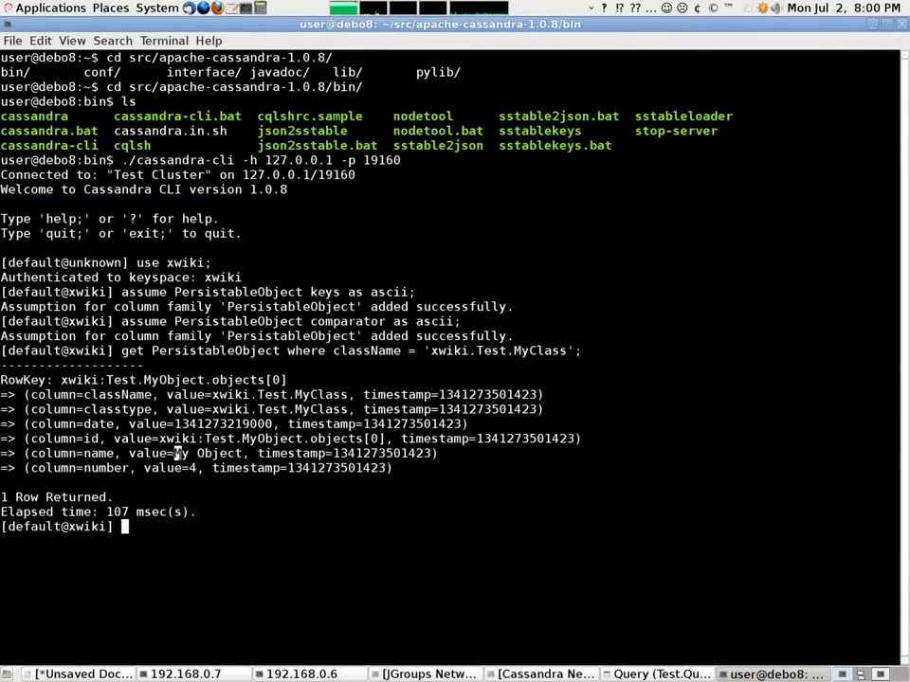
pyautogui.moveTo(174, 453); pyautogui.dragTo(242, 452)
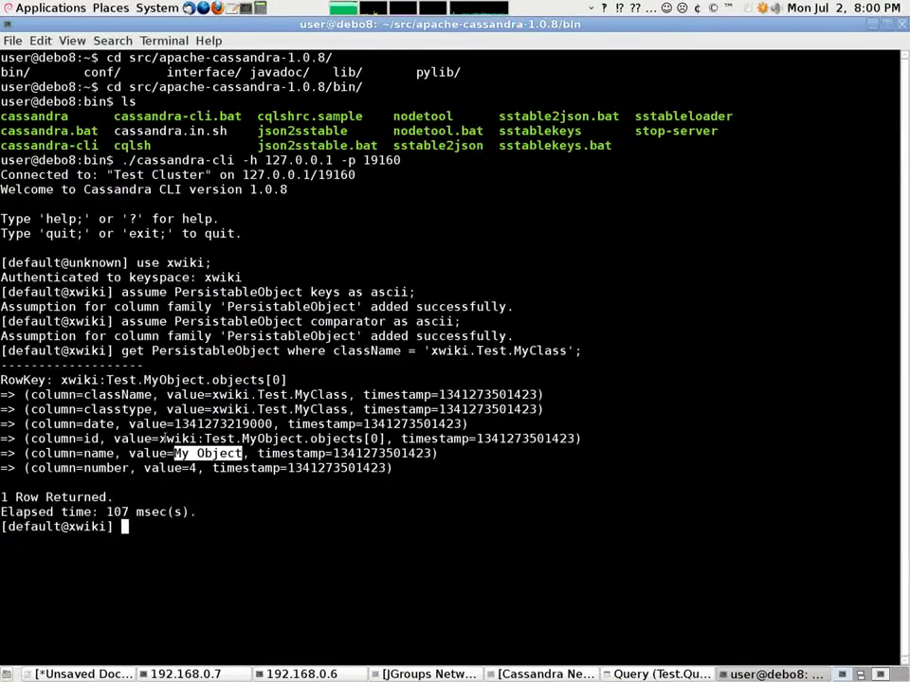
pyautogui.moveTo(159, 439); pyautogui.dragTo(304, 439)
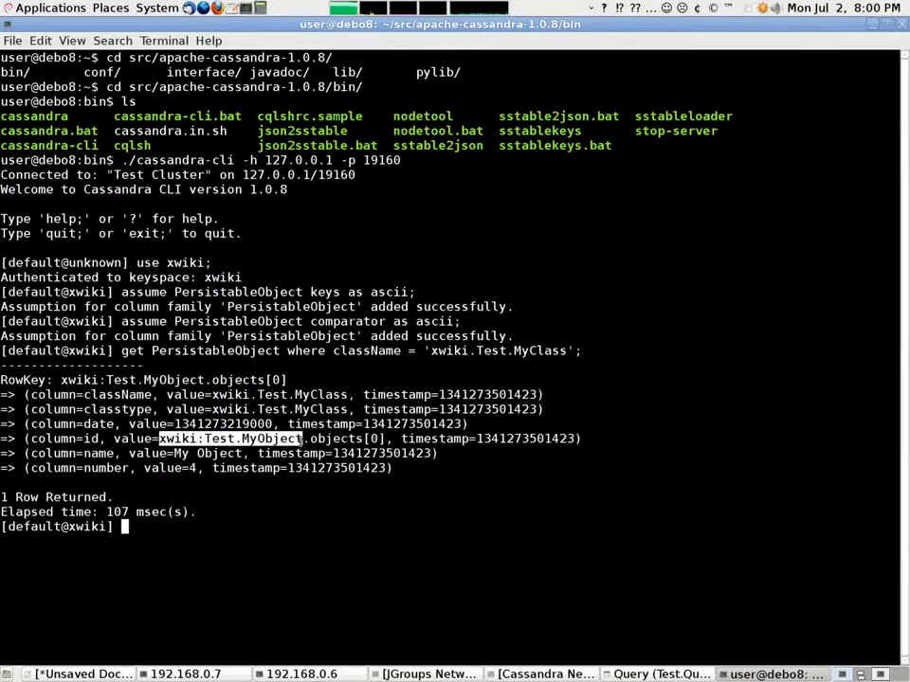
pyautogui.click(305, 439)
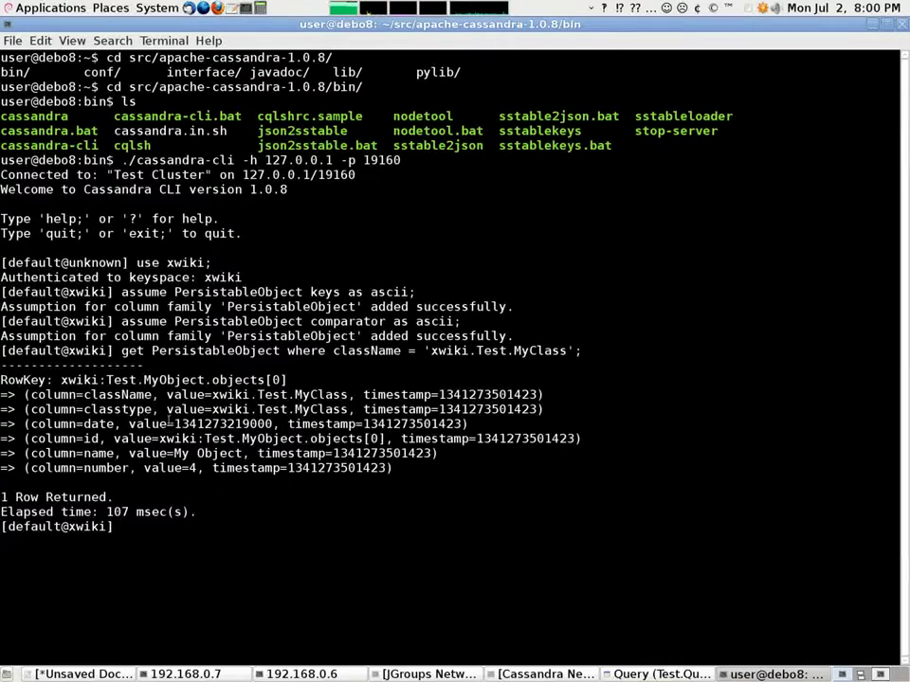
pyautogui.moveTo(174, 424); pyautogui.dragTo(272, 424)
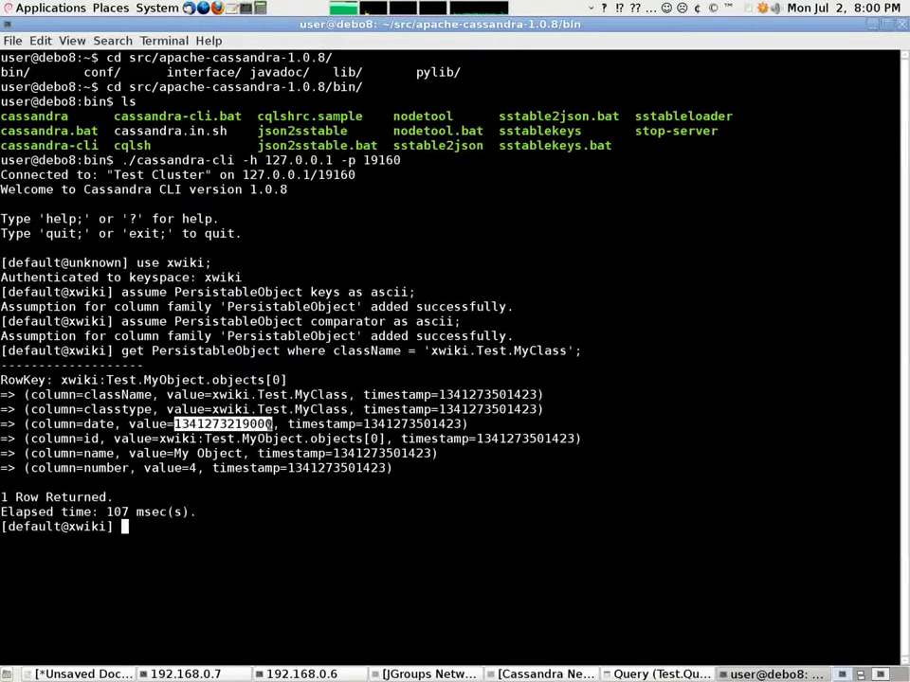
pyautogui.click(137, 406)
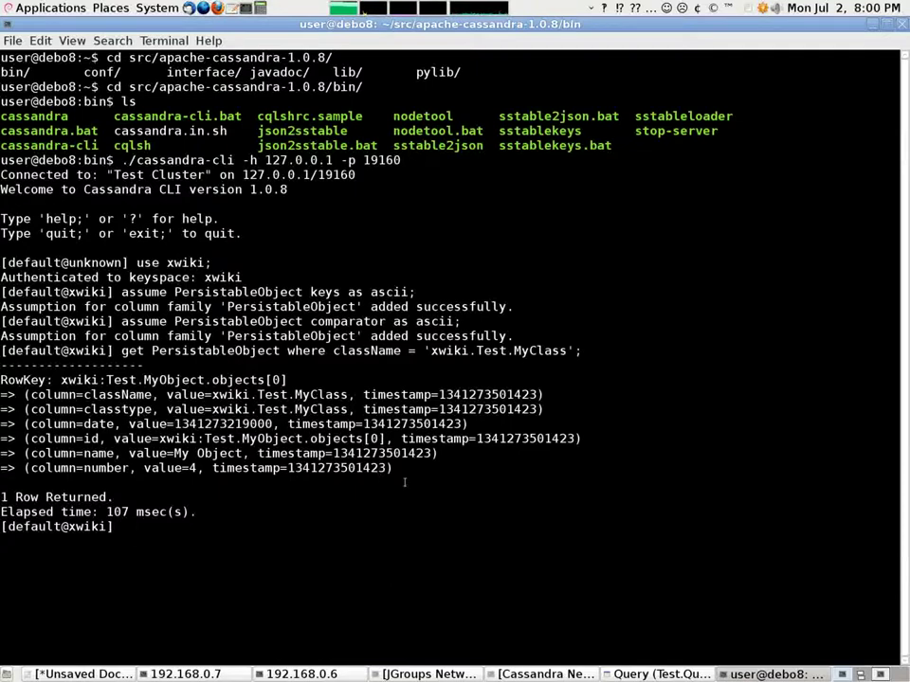